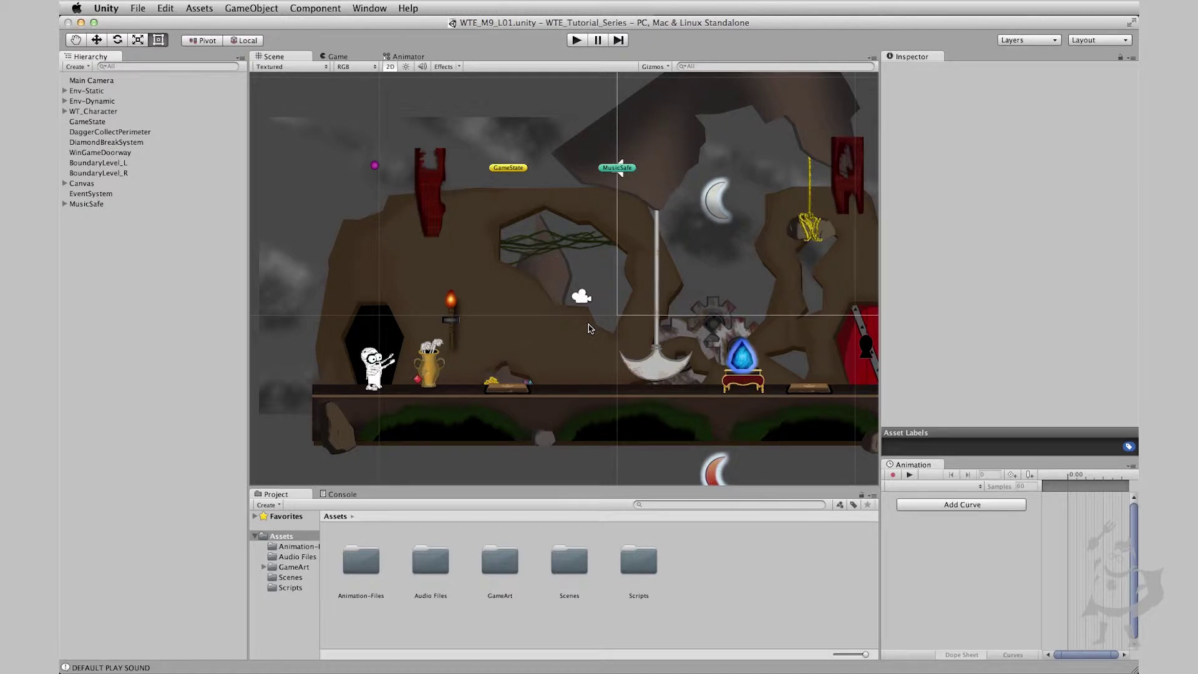
# Step: Create an empty game object in the scene and name it PFX_Cloud
pyautogui.click(253, 9)
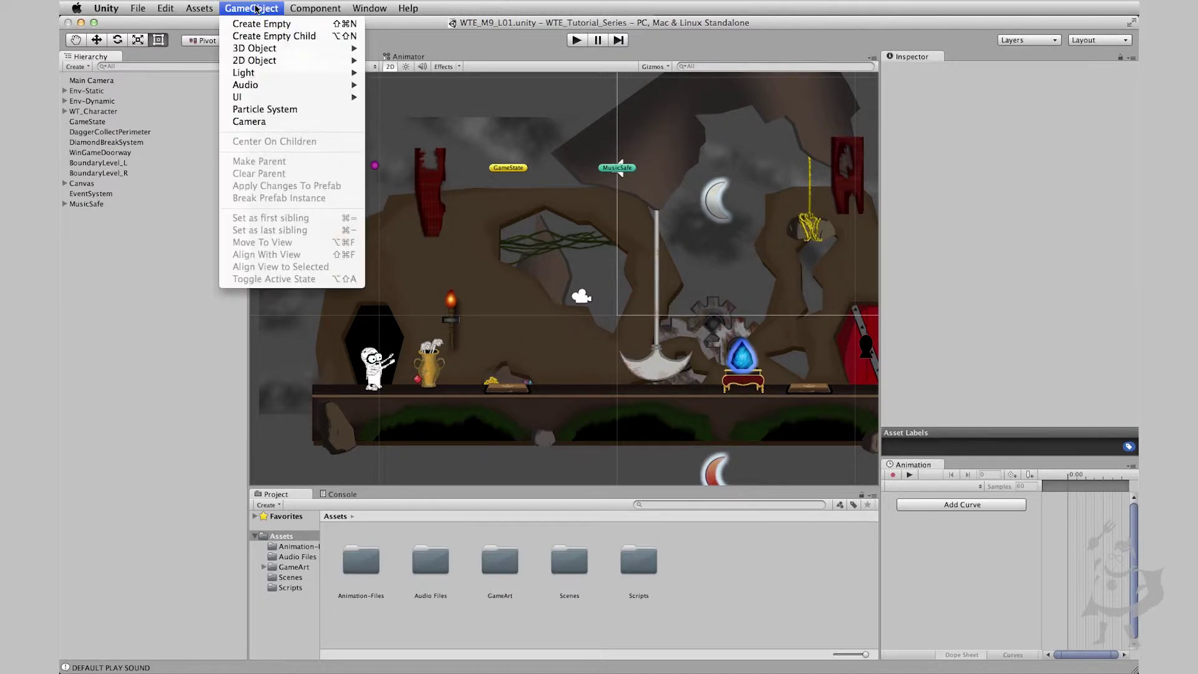
pyautogui.click(265, 23)
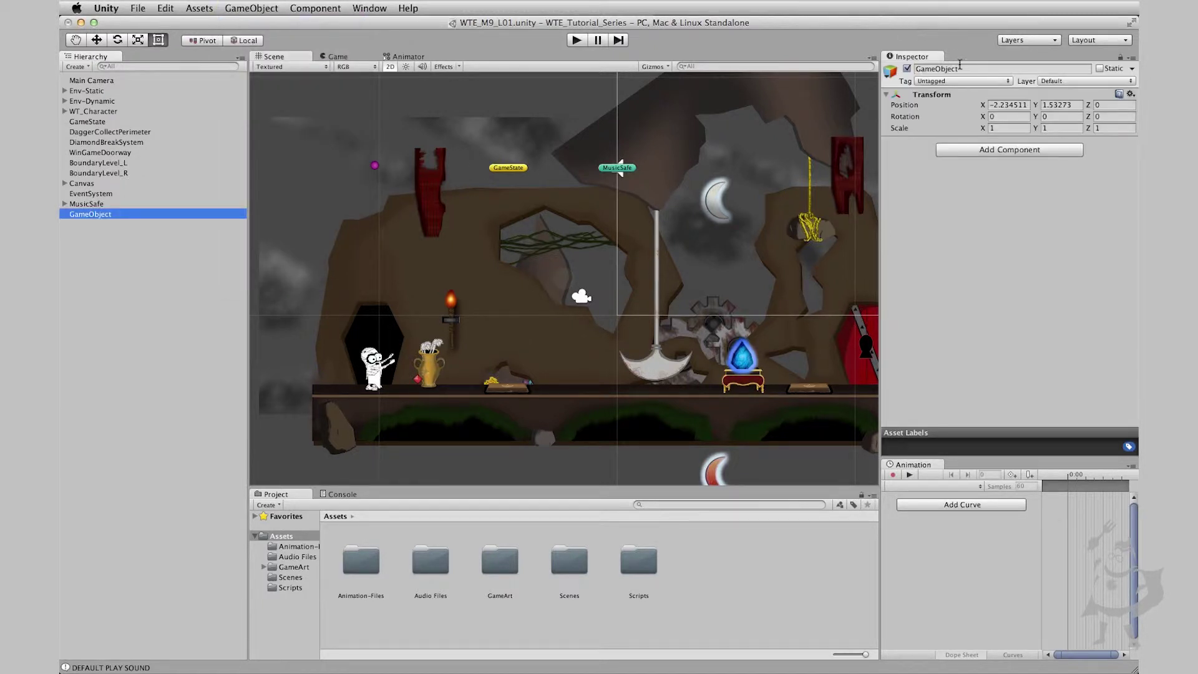
pyautogui.click(965, 69)
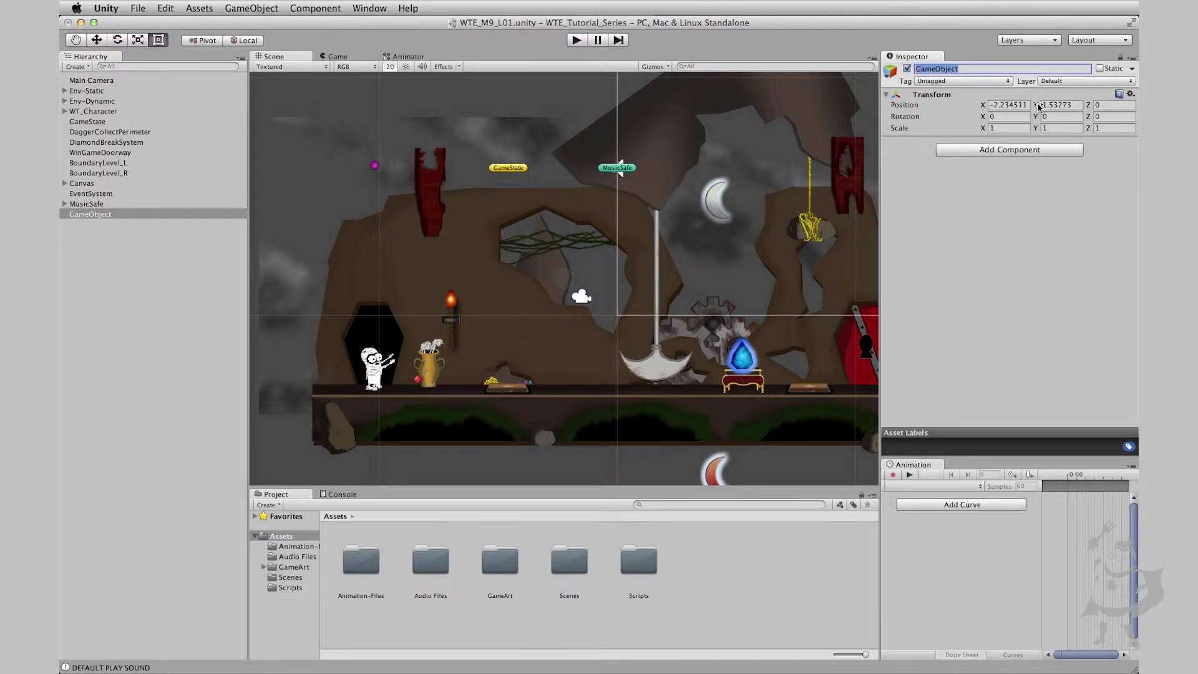
pyautogui.write('PFX_Cloud')
pyautogui.press('Return')
# Step: Assign the green diamond icon to the PFX_Cloud object
pyautogui.click(890, 72)
pyautogui.click(922, 133)
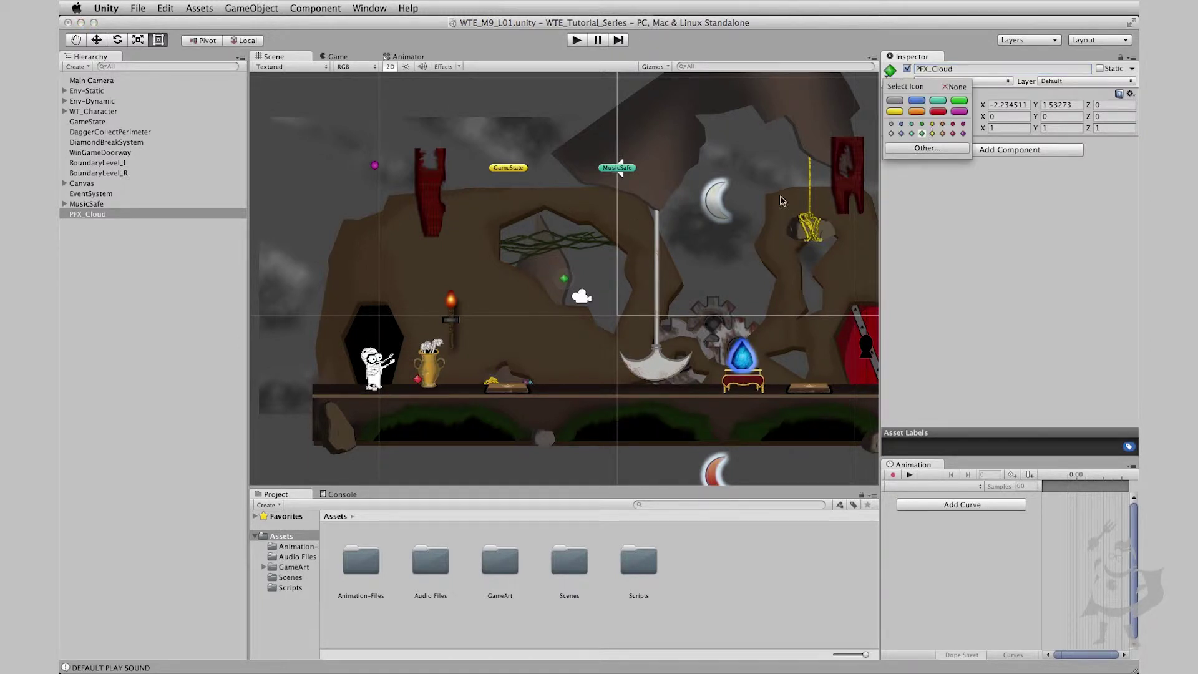
pyautogui.click(567, 285)
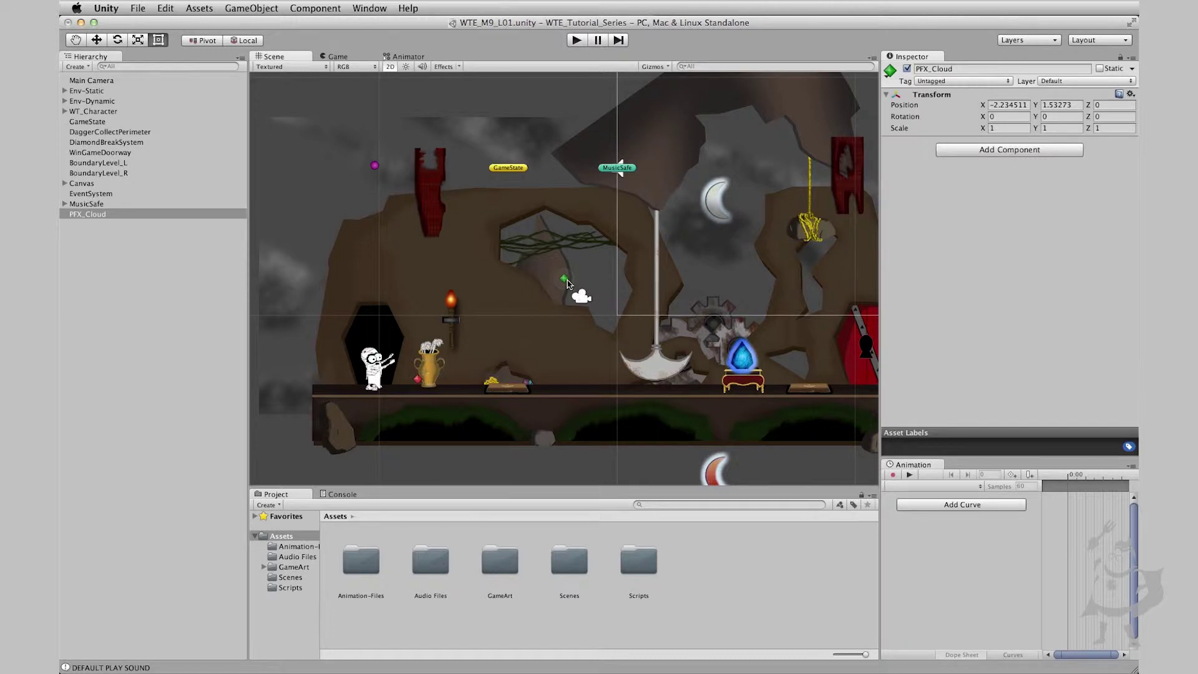
# Step: Move PFX_Cloud onto the wooden floor plate beside the gold, at about X -4.641 and Y -2.85
pyautogui.click(563, 285)
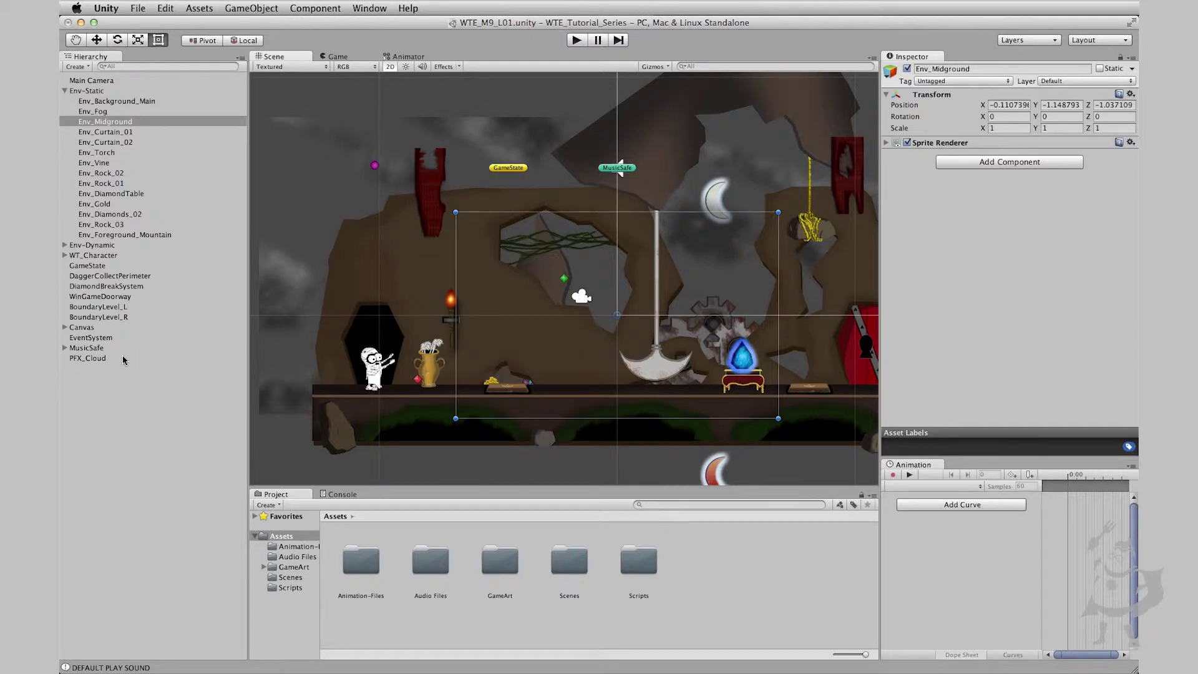
pyautogui.click(124, 358)
pyautogui.click(99, 41)
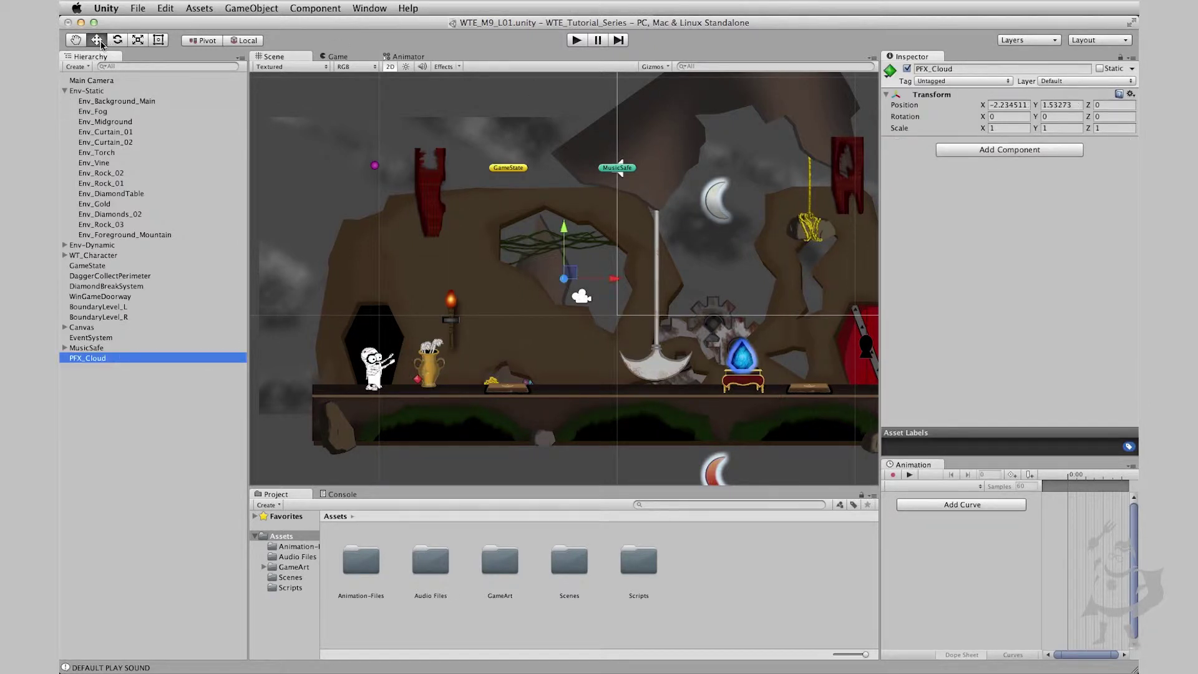
pyautogui.moveTo(615, 283); pyautogui.dragTo(561, 283)
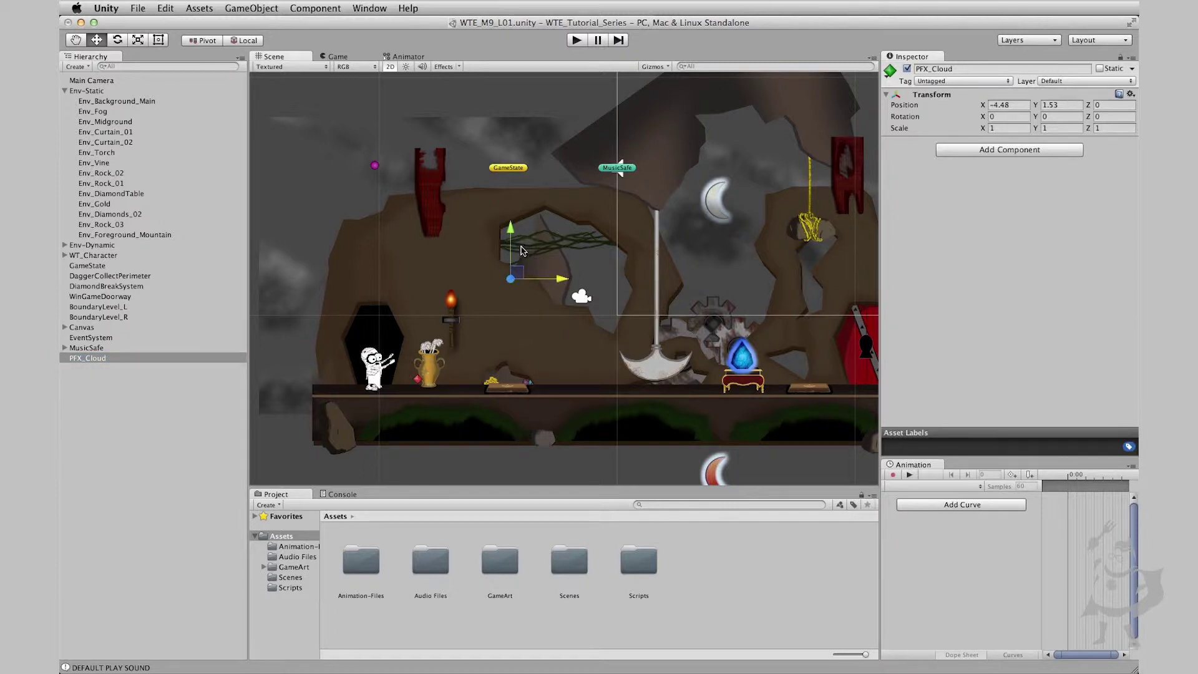
pyautogui.moveTo(499, 234); pyautogui.dragTo(499, 339)
pyautogui.scroll(8, 579, 390)
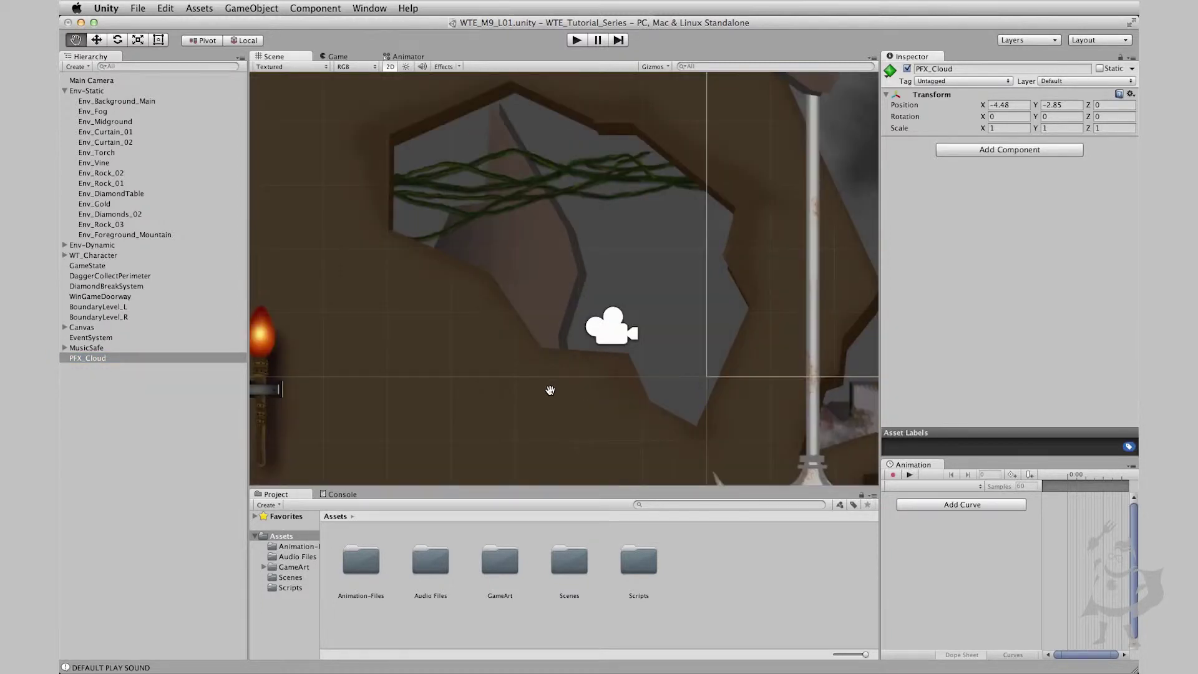
pyautogui.moveTo(509, 482); pyautogui.dragTo(674, 233, button='middle')
pyautogui.scroll(1, 657, 281)
pyautogui.moveTo(649, 302); pyautogui.dragTo(680, 263, button='middle')
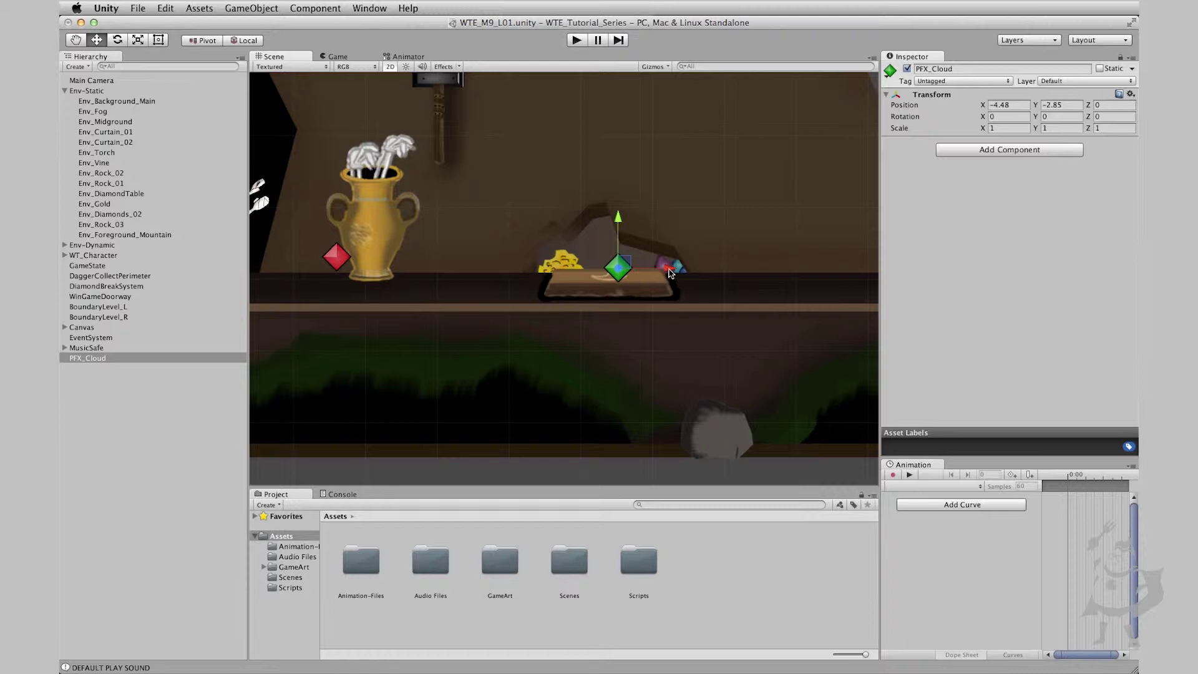
pyautogui.moveTo(667, 271); pyautogui.dragTo(656, 270)
# Step: Move PFX_Cloud horizontally out of the level into the empty area beside it, at about X -17.87
pyautogui.scroll(-1, 657, 296)
pyautogui.scroll(-8, 659, 300)
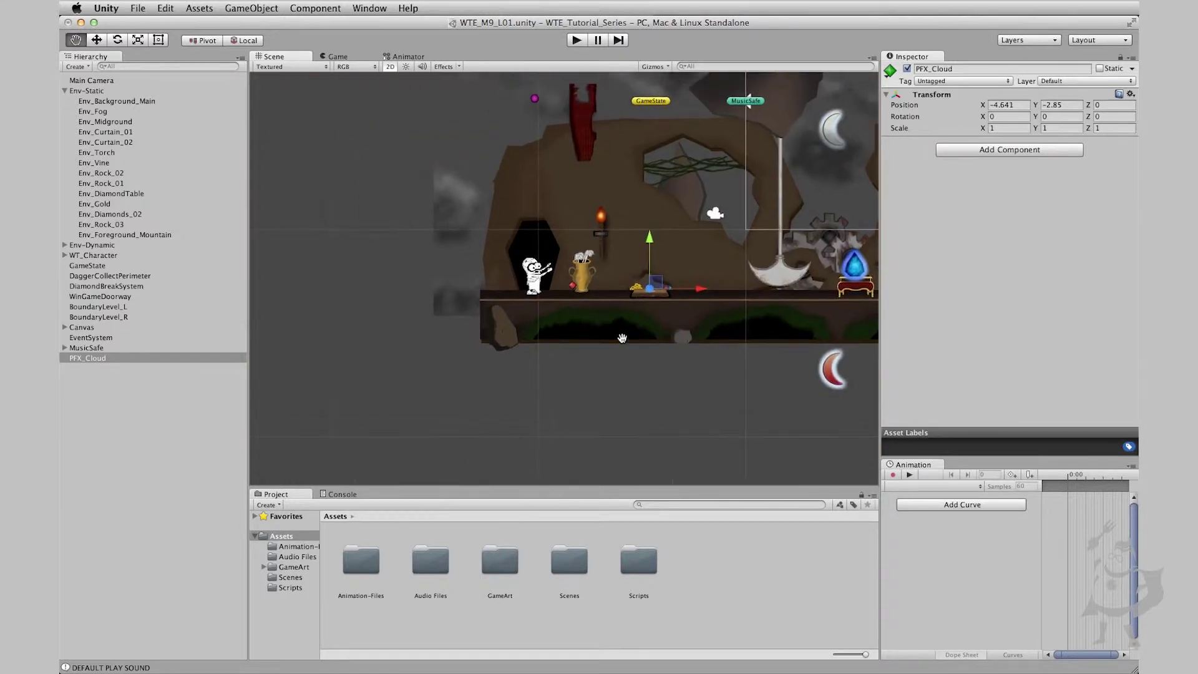
pyautogui.moveTo(703, 291); pyautogui.dragTo(434, 291)
pyautogui.moveTo(434, 291); pyautogui.dragTo(696, 326, button='middle')
pyautogui.scroll(5, 562, 250)
pyautogui.scroll(4, 575, 320)
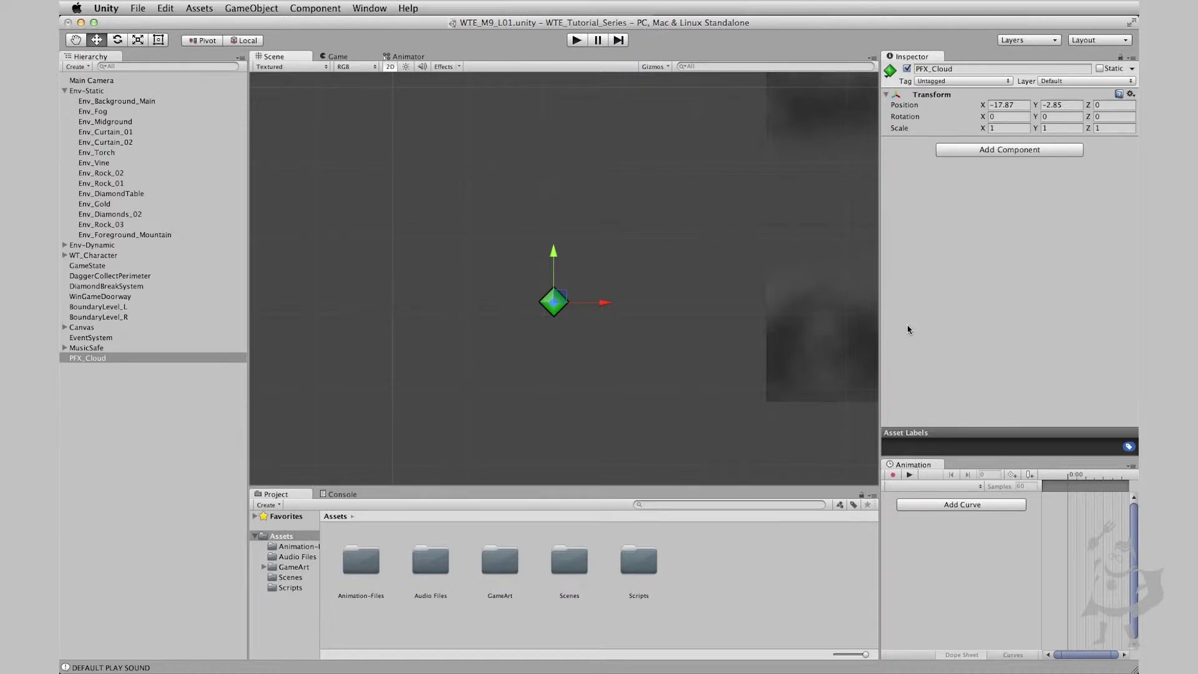
# Step: Add a Particle System component to PFX_Cloud
pyautogui.click(993, 150)
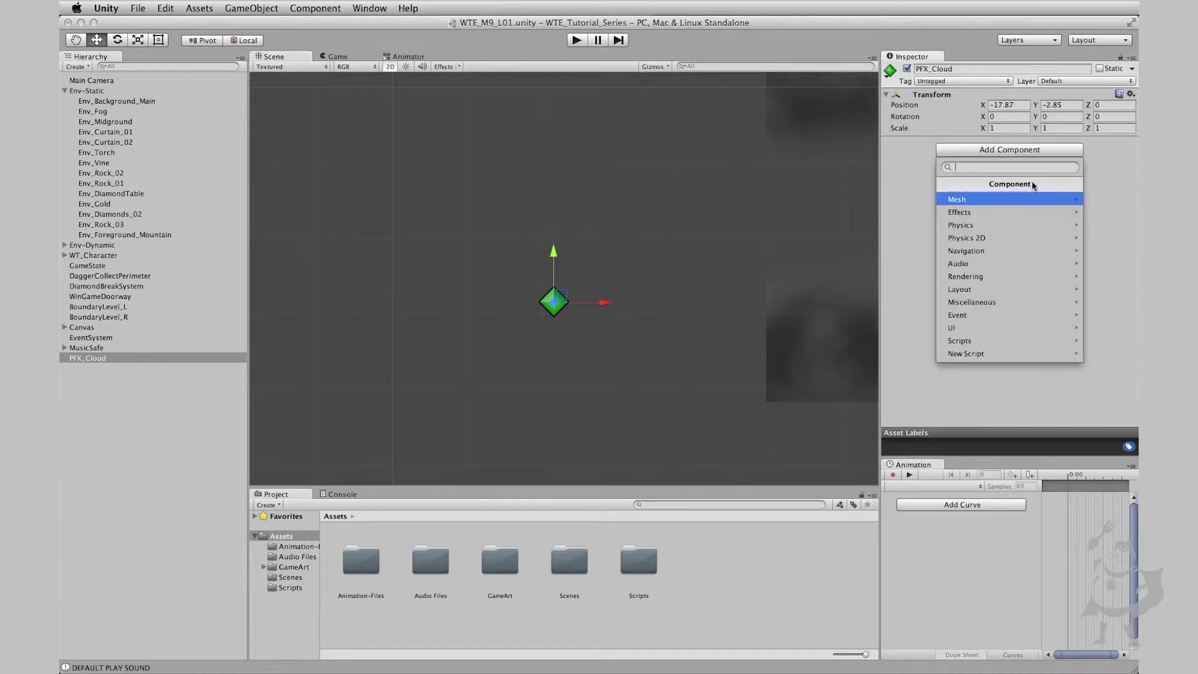
pyautogui.write('par')
pyautogui.press('Down')
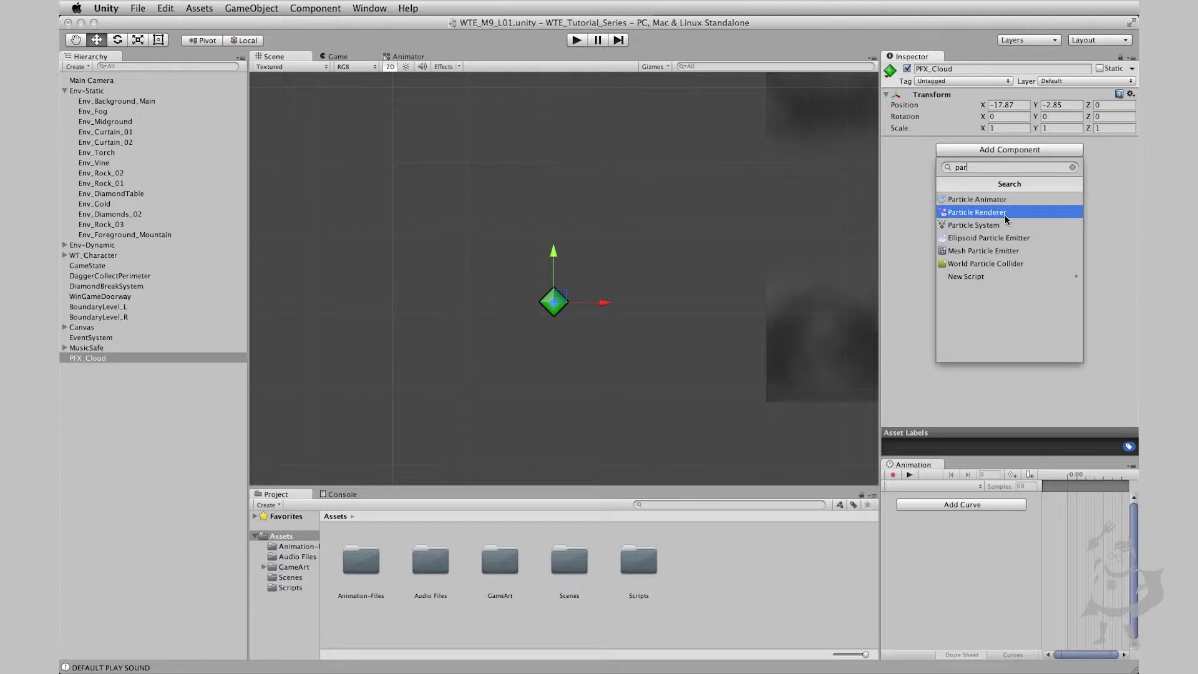
pyautogui.press('Down')
pyautogui.press('Return')
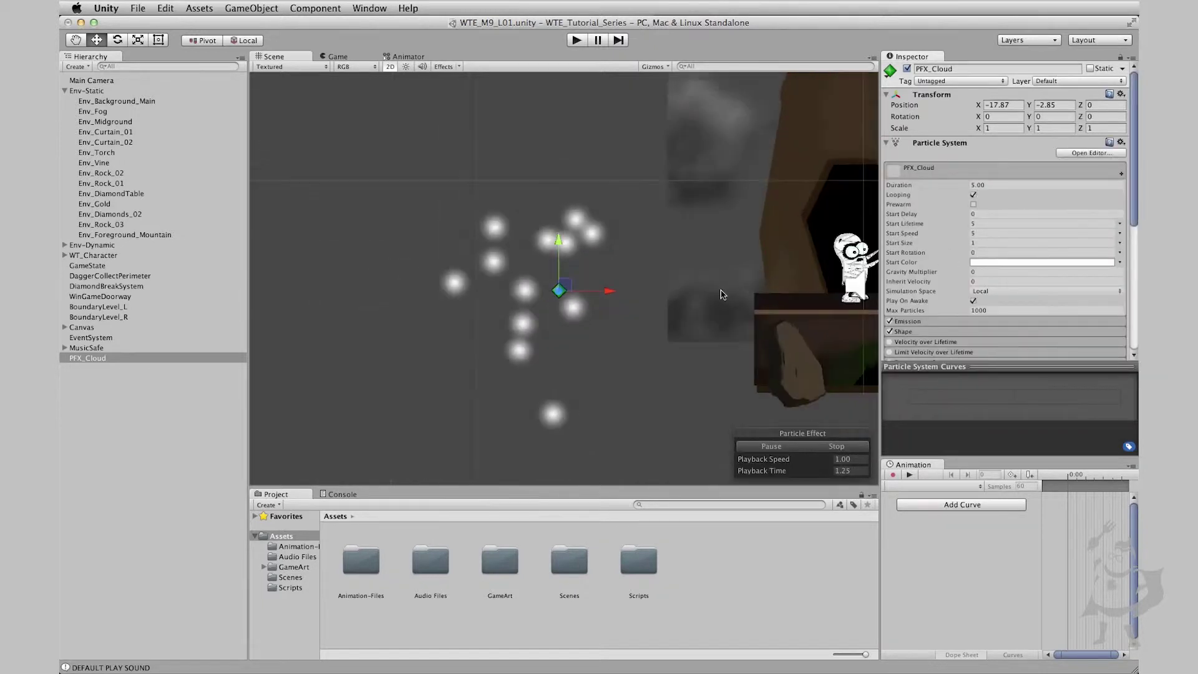
# Step: Turn off looping for the PFX_Cloud particle system
pyautogui.scroll(3, 824, 287)
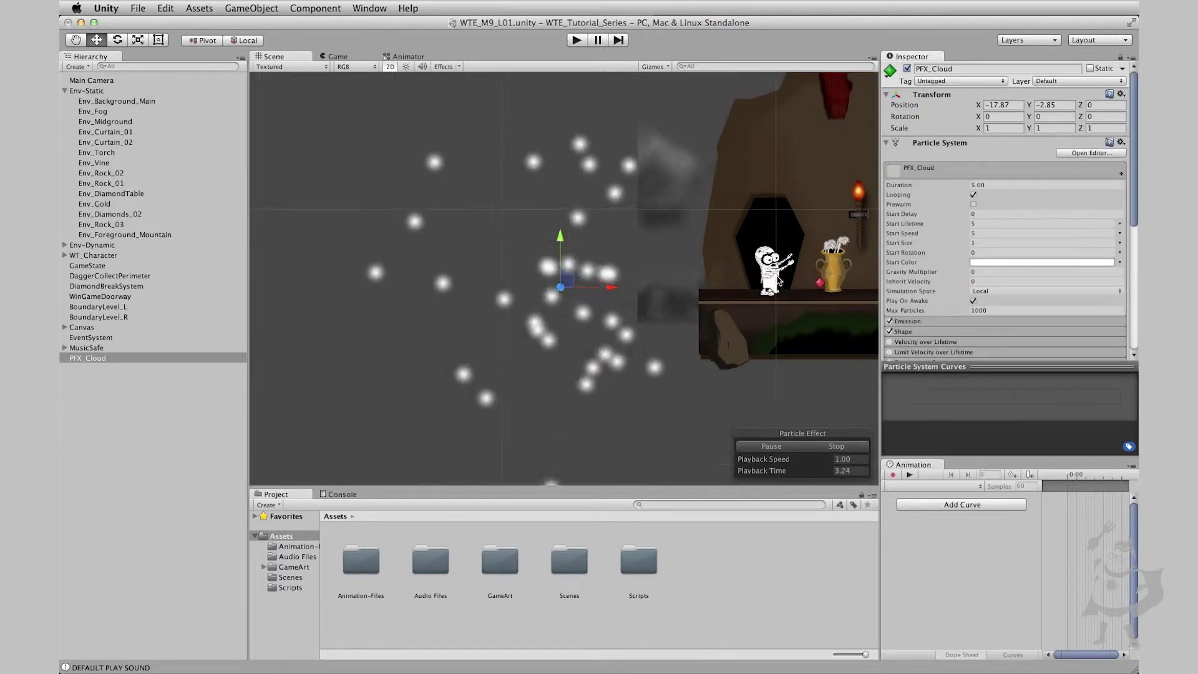
pyautogui.scroll(-6, 778, 278)
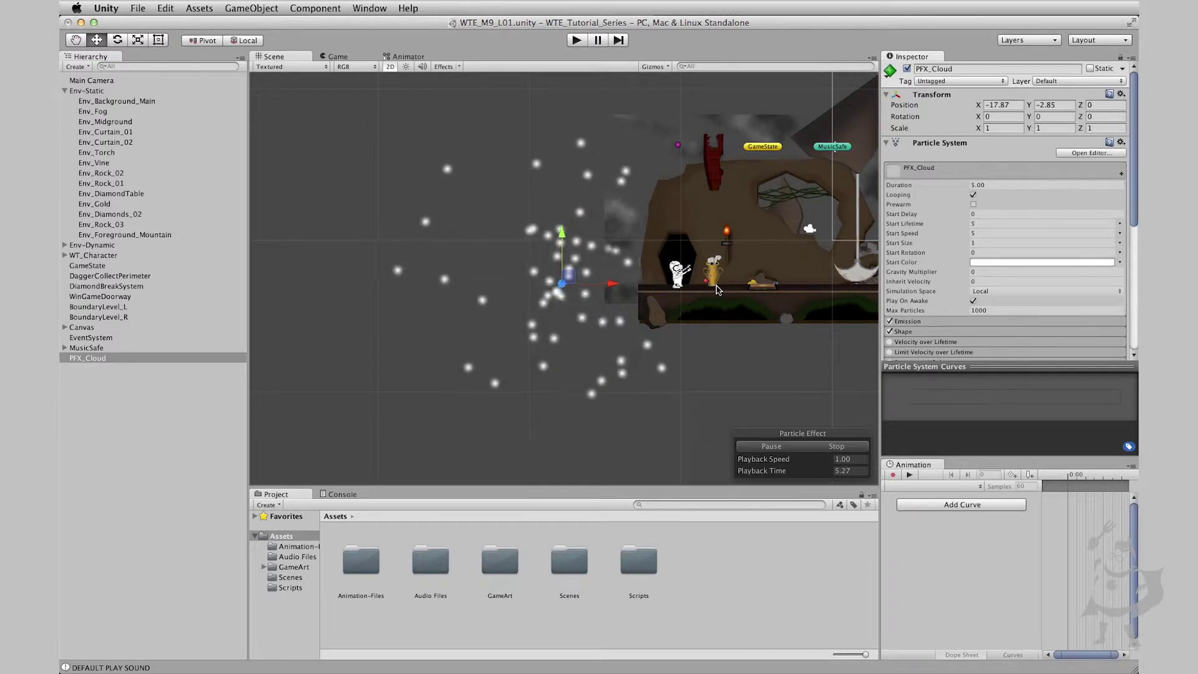
pyautogui.scroll(5, 717, 289)
pyautogui.scroll(3, 718, 289)
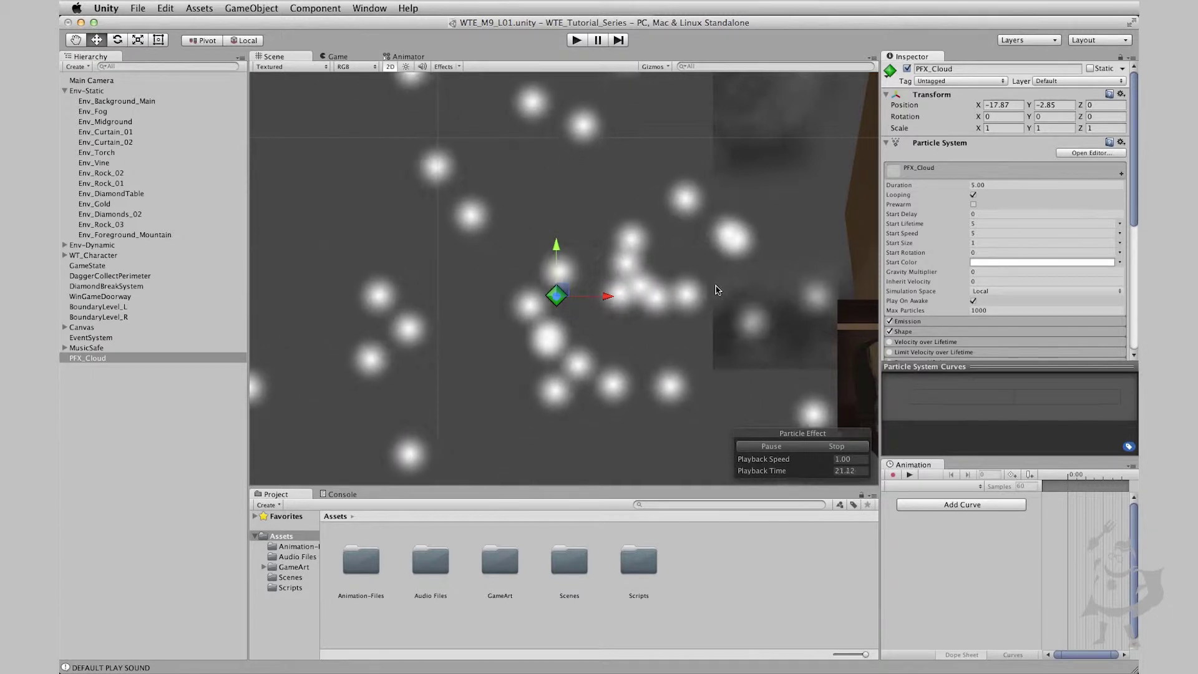
pyautogui.click(973, 195)
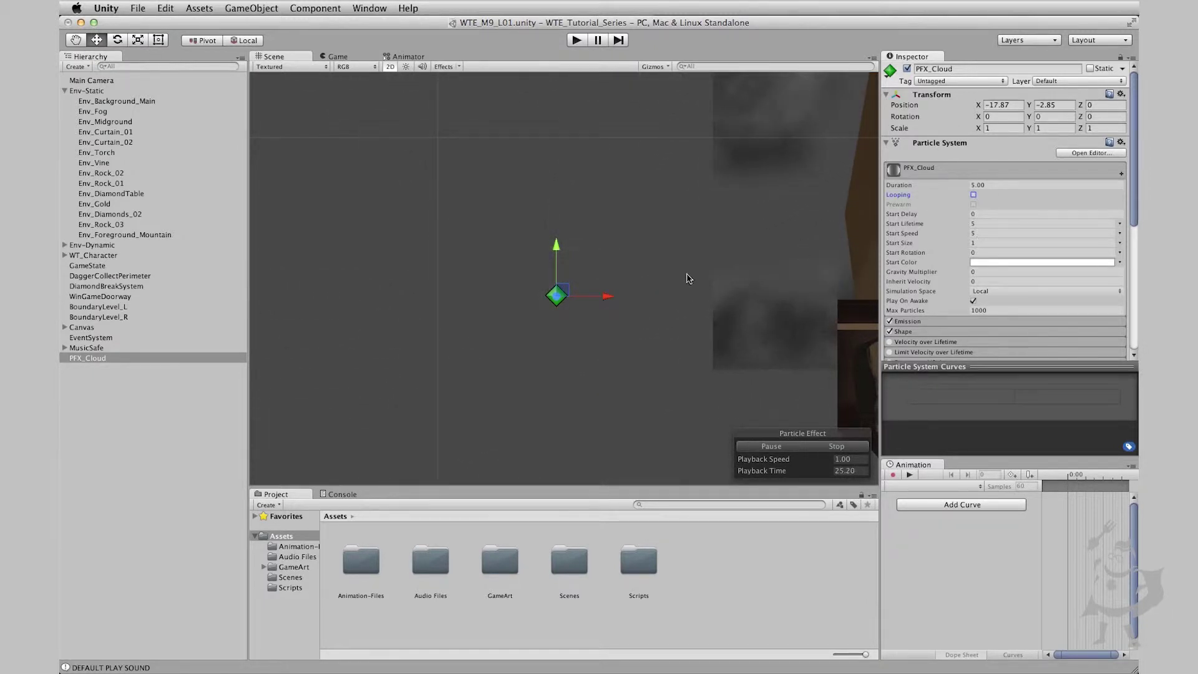
# Step: Restart the particle effect simulation to preview a single non-looping run, and stop it
pyautogui.click(773, 446)
pyautogui.click(833, 447)
pyautogui.click(774, 447)
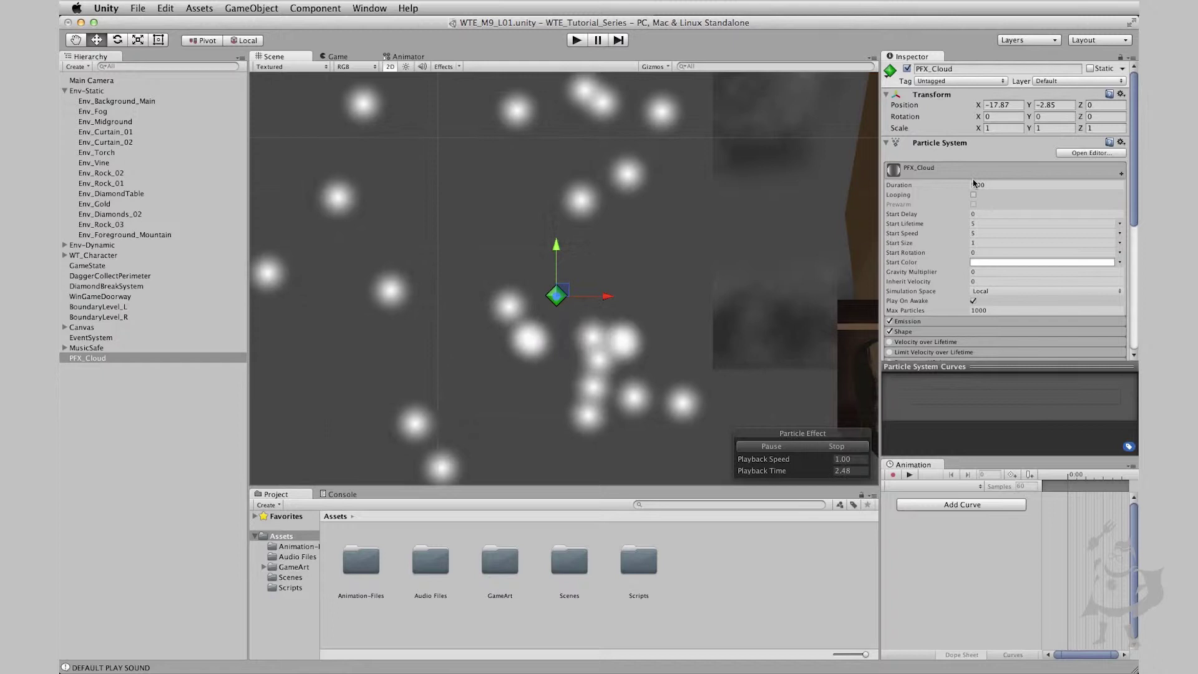
pyautogui.click(844, 447)
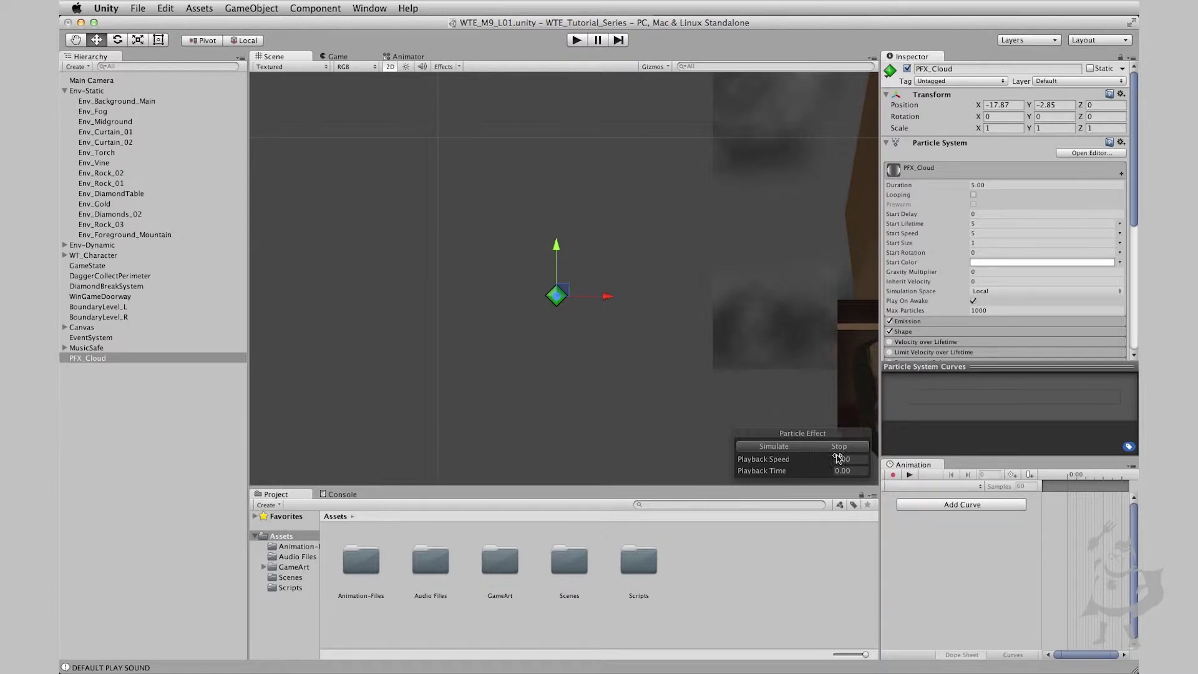
# Step: Import PFX-Smoke.psd from the 01-Artwork folder into the project's GameArt folder
pyautogui.click(499, 562)
pyautogui.doubleClick(500, 561)
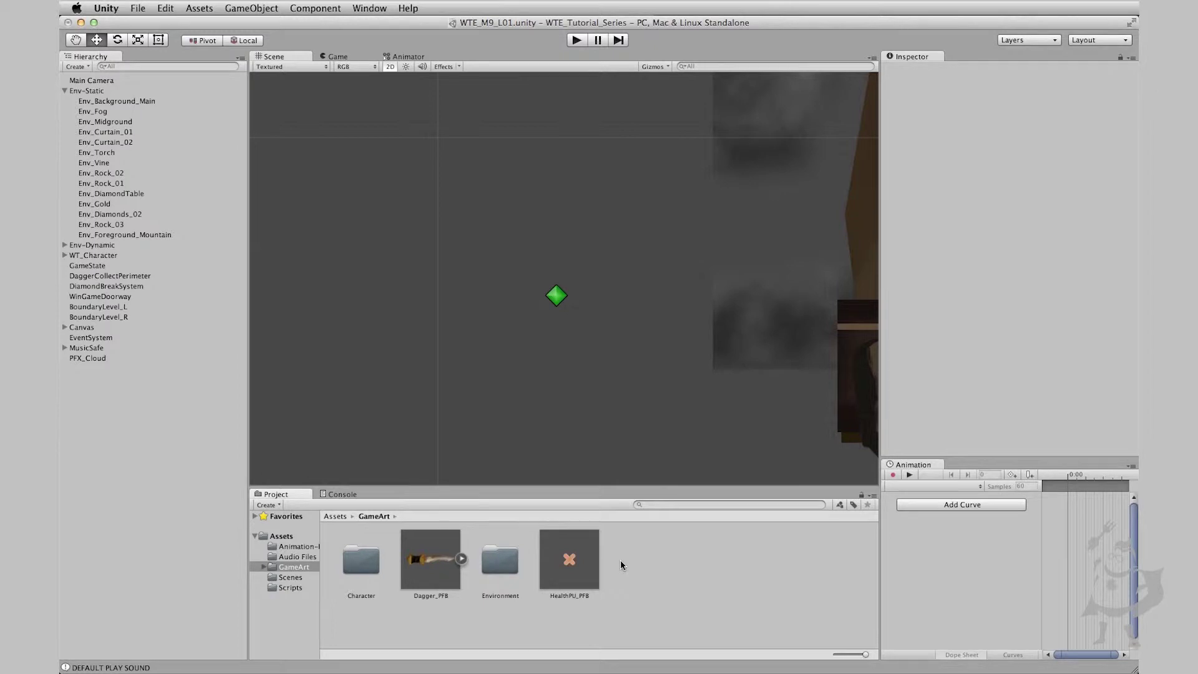
pyautogui.moveTo(0, 293); pyautogui.dragTo(408, 161)
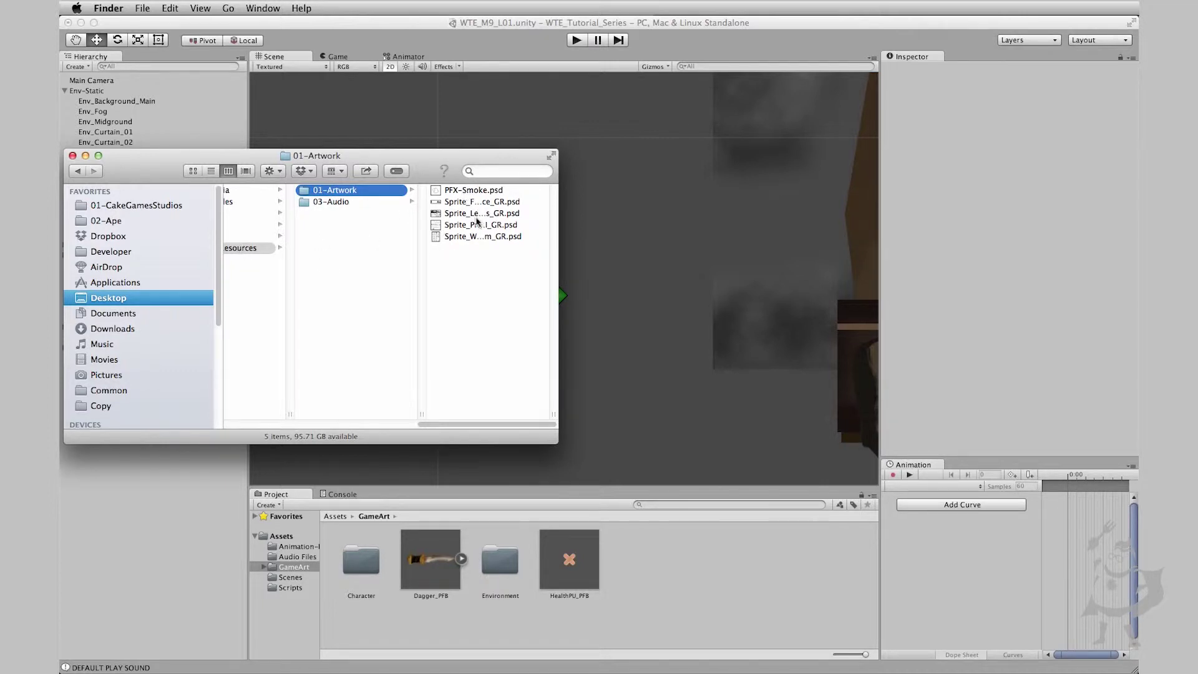
pyautogui.moveTo(474, 190); pyautogui.dragTo(699, 605)
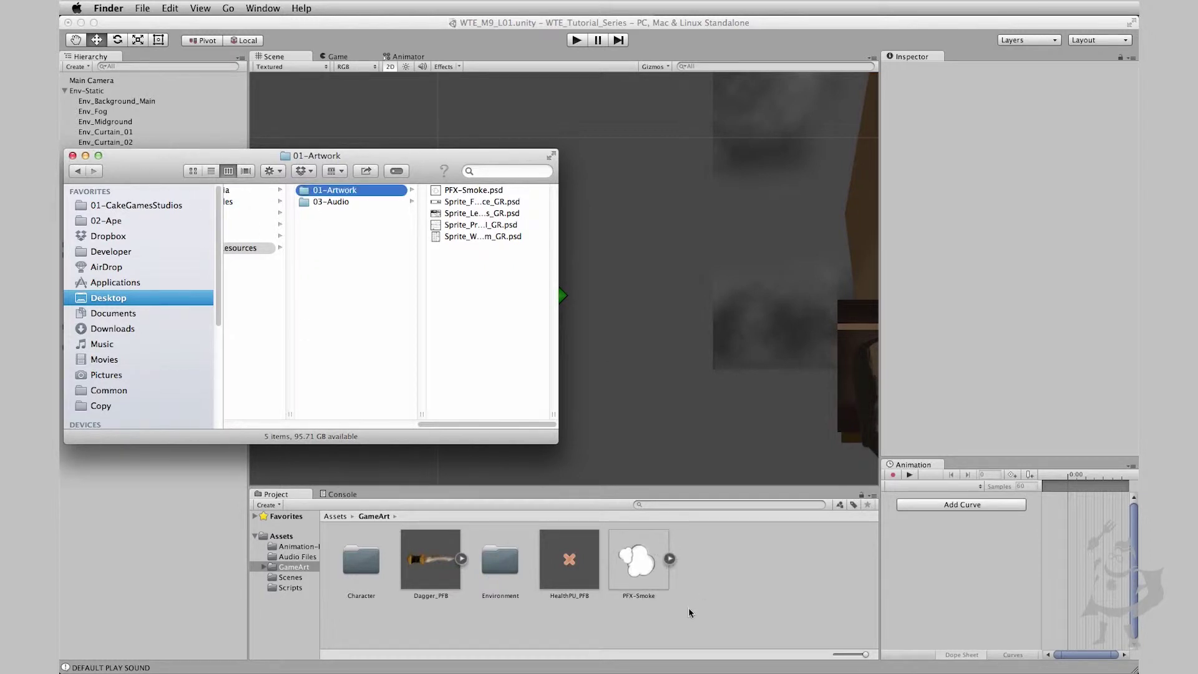
# Step: Set the PFX-Smoke image's texture type to Texture and enable Alpha Is Transparency
pyautogui.click(639, 561)
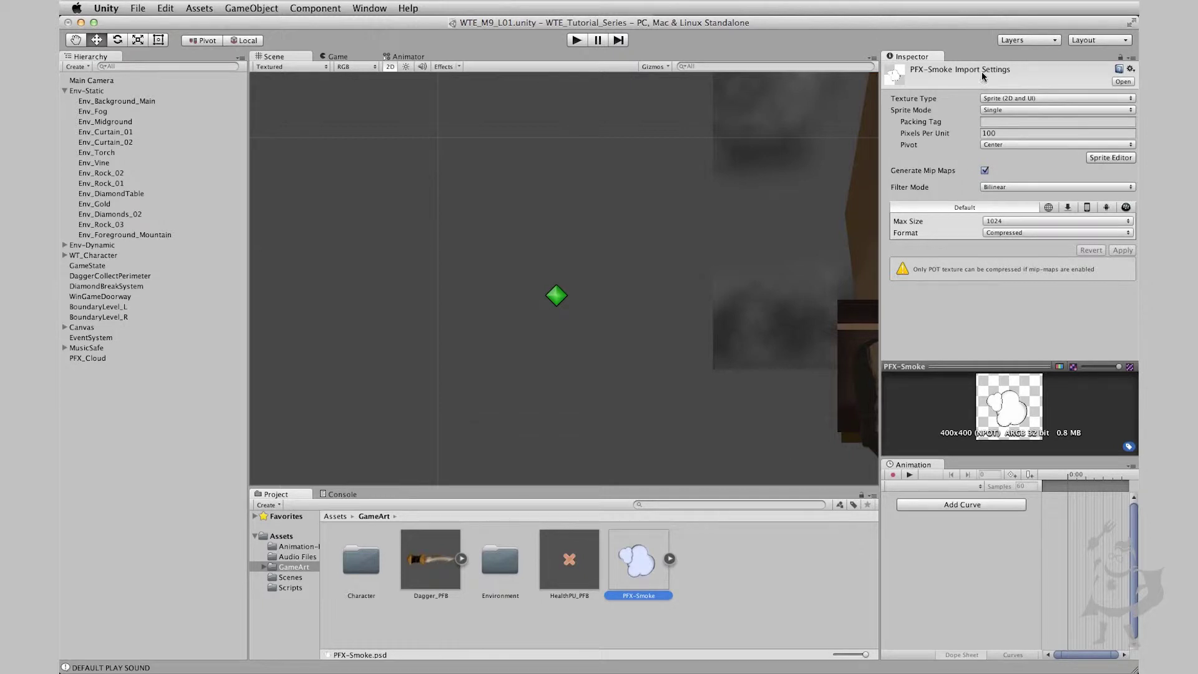
pyautogui.click(1054, 98)
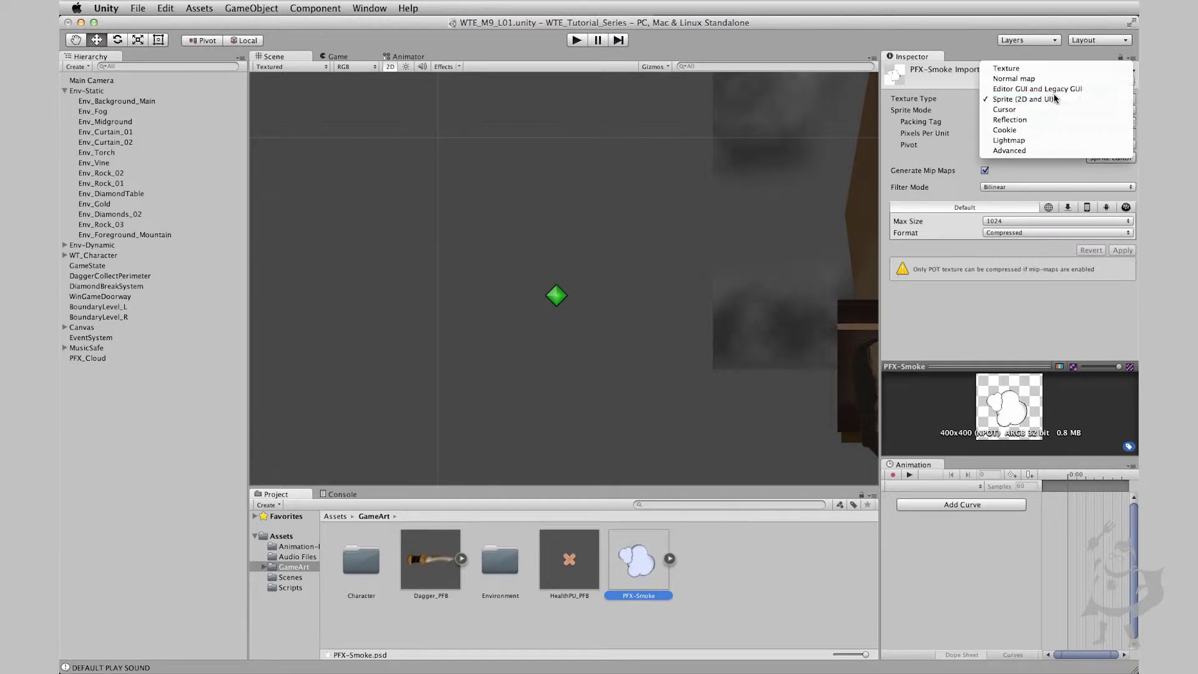
pyautogui.click(1026, 69)
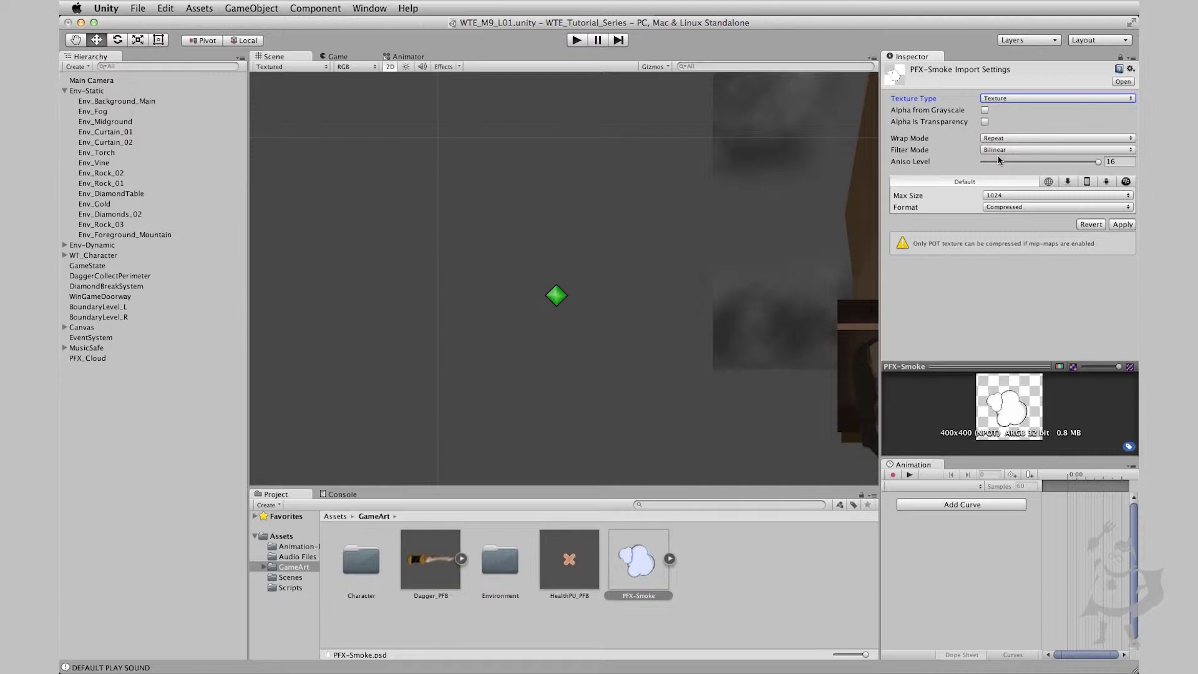
pyautogui.click(985, 122)
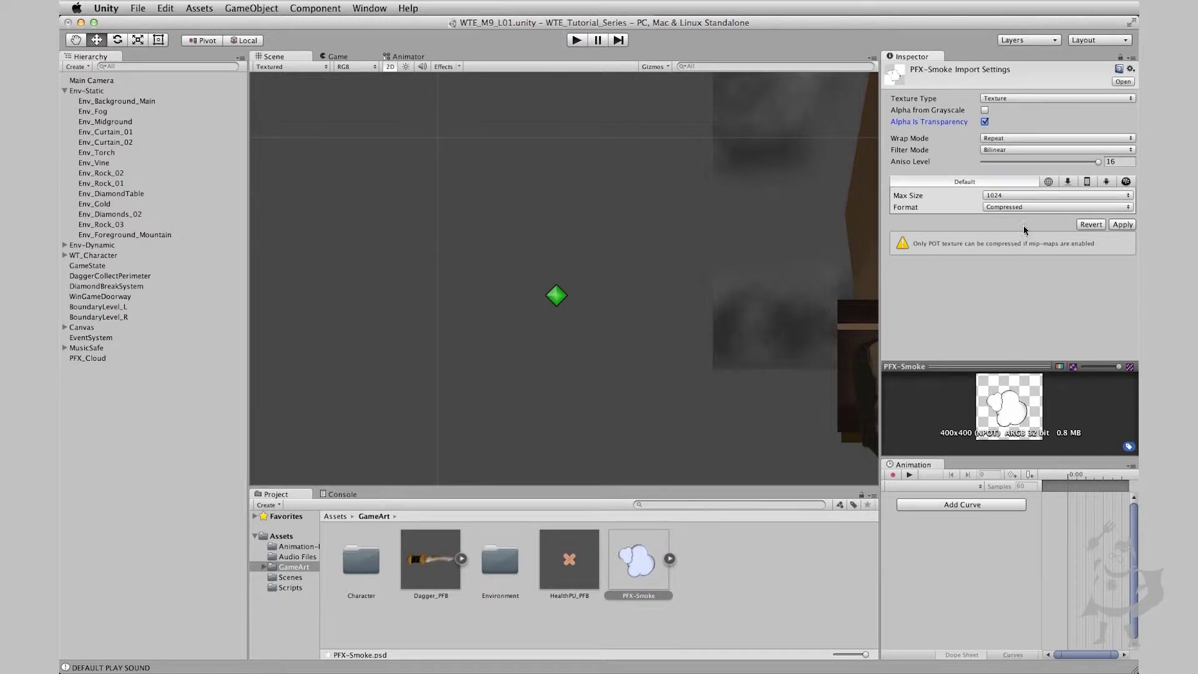
# Step: Set the PFX-Smoke texture's max size to 512 and apply the import settings
pyautogui.click(1011, 195)
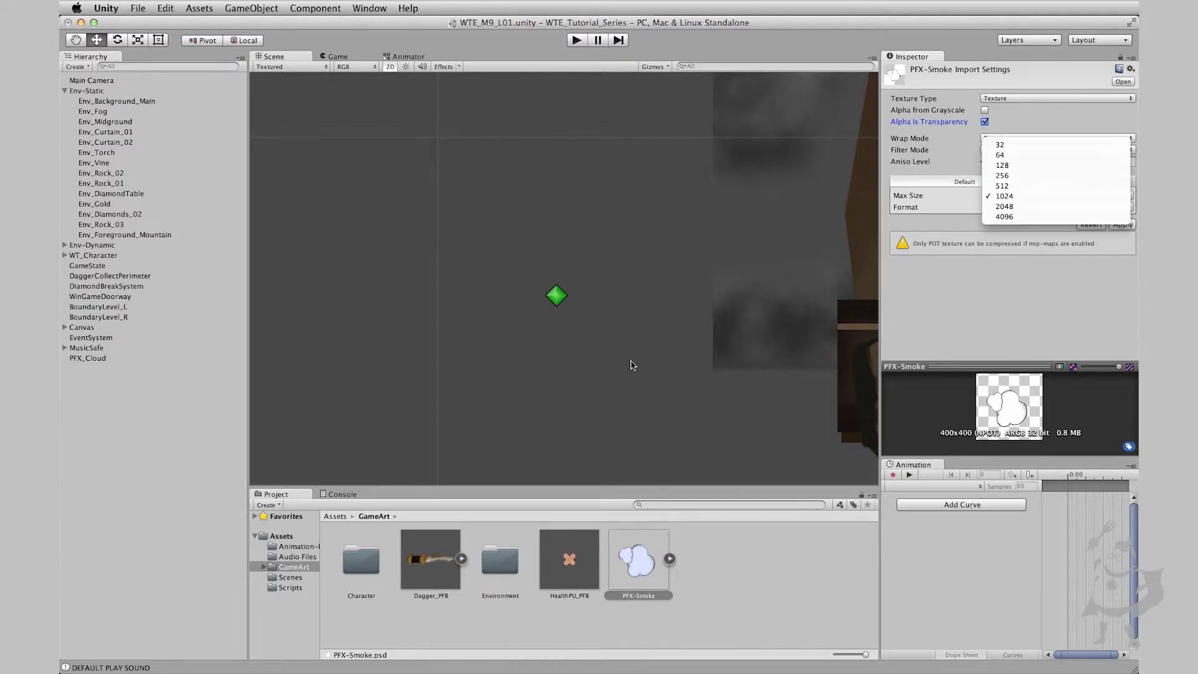
pyautogui.press('Up')
pyautogui.press('Return')
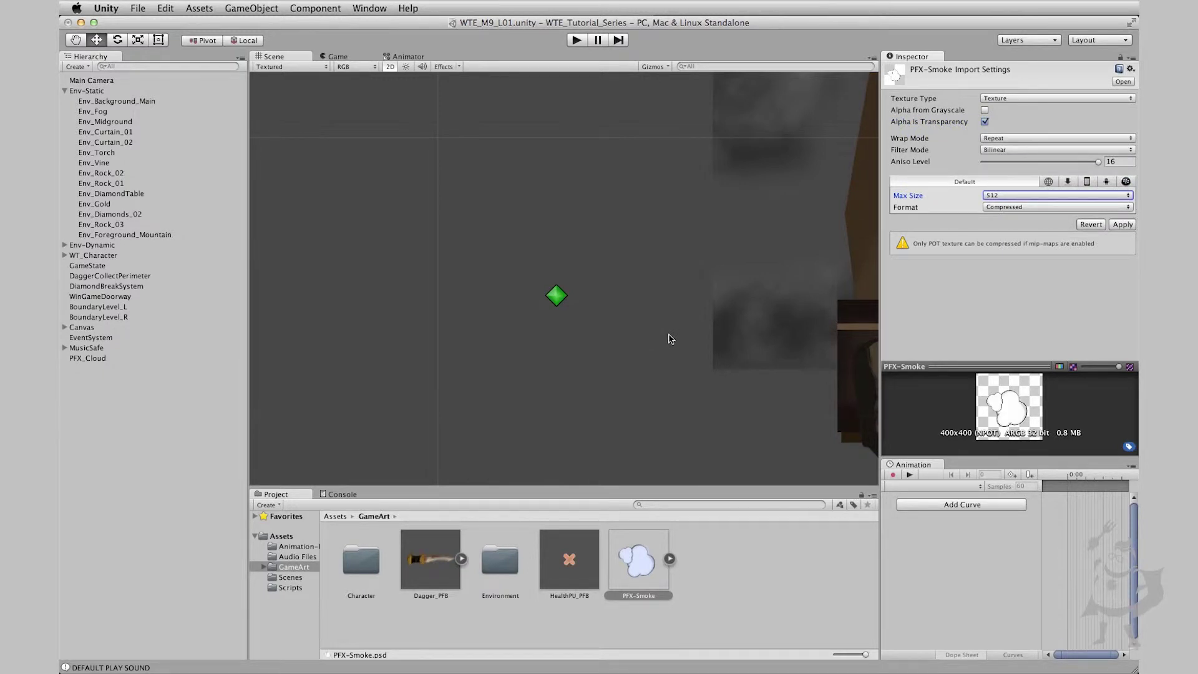
pyautogui.click(1120, 226)
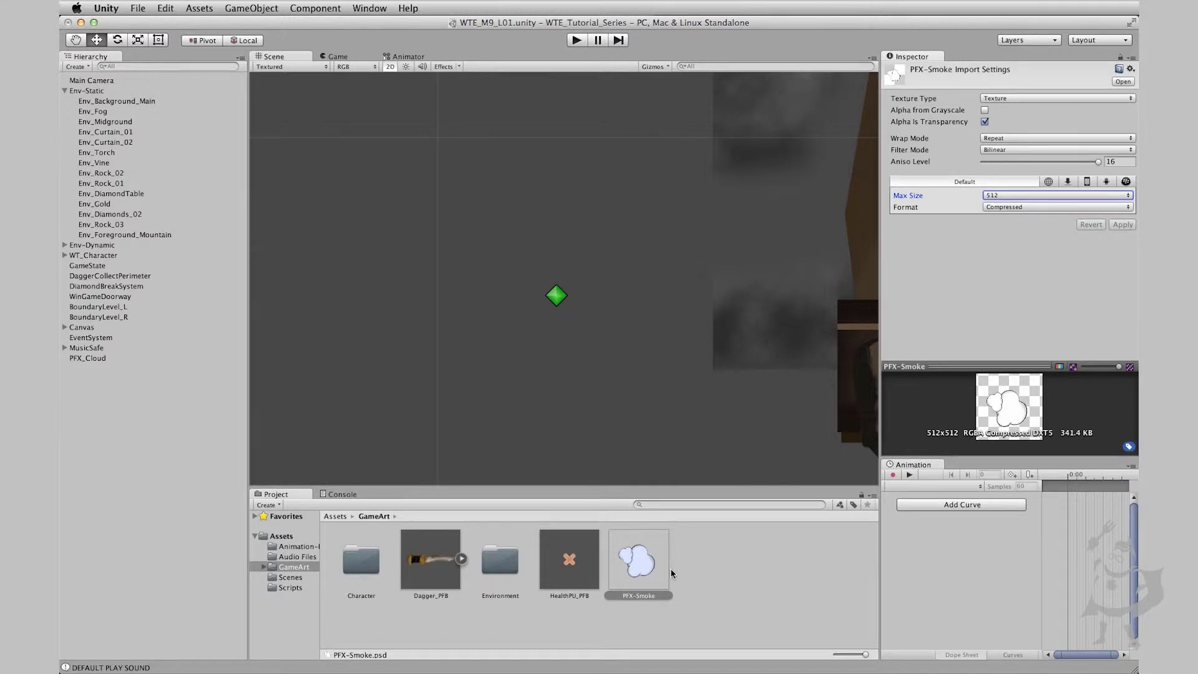
# Step: Create a new material named PFX_Cloud in the GameArt folder
pyautogui.click(557, 304)
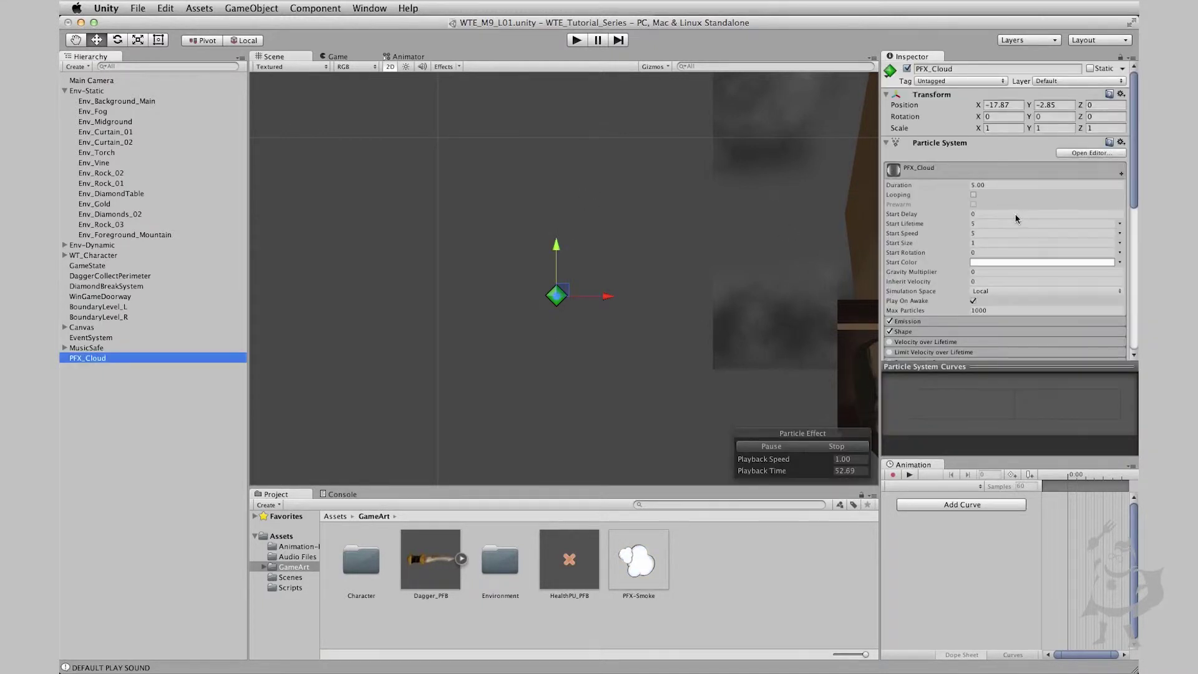
pyautogui.scroll(-10, 1015, 217)
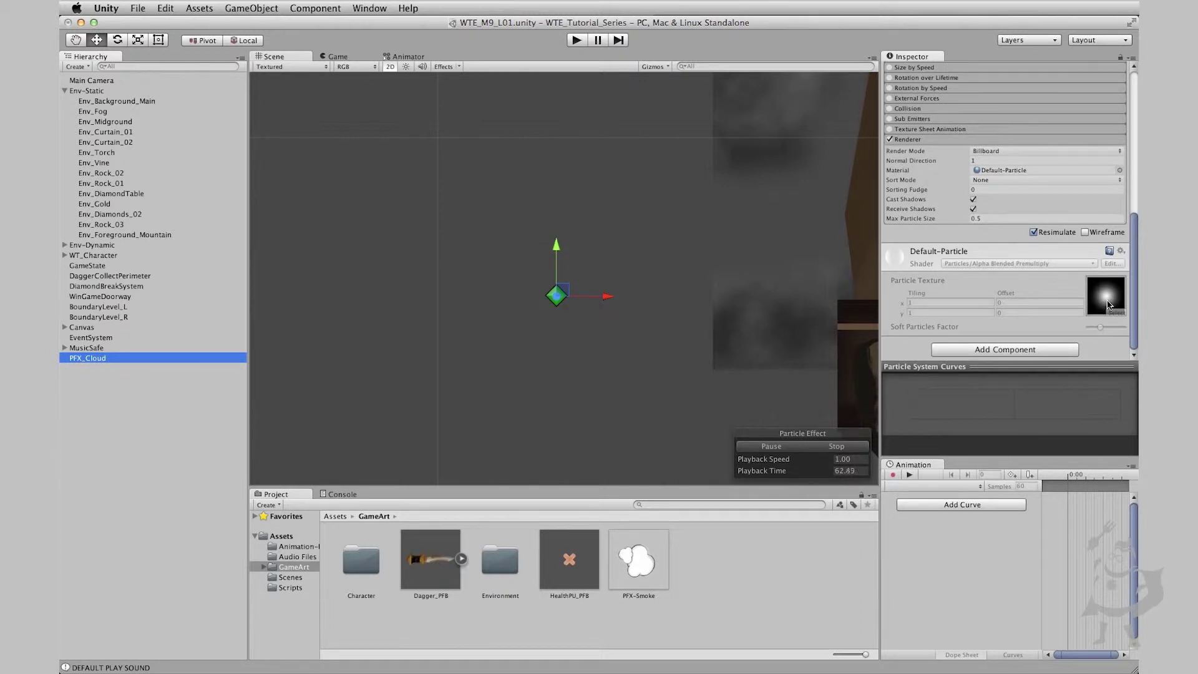
pyautogui.rightClick(711, 590)
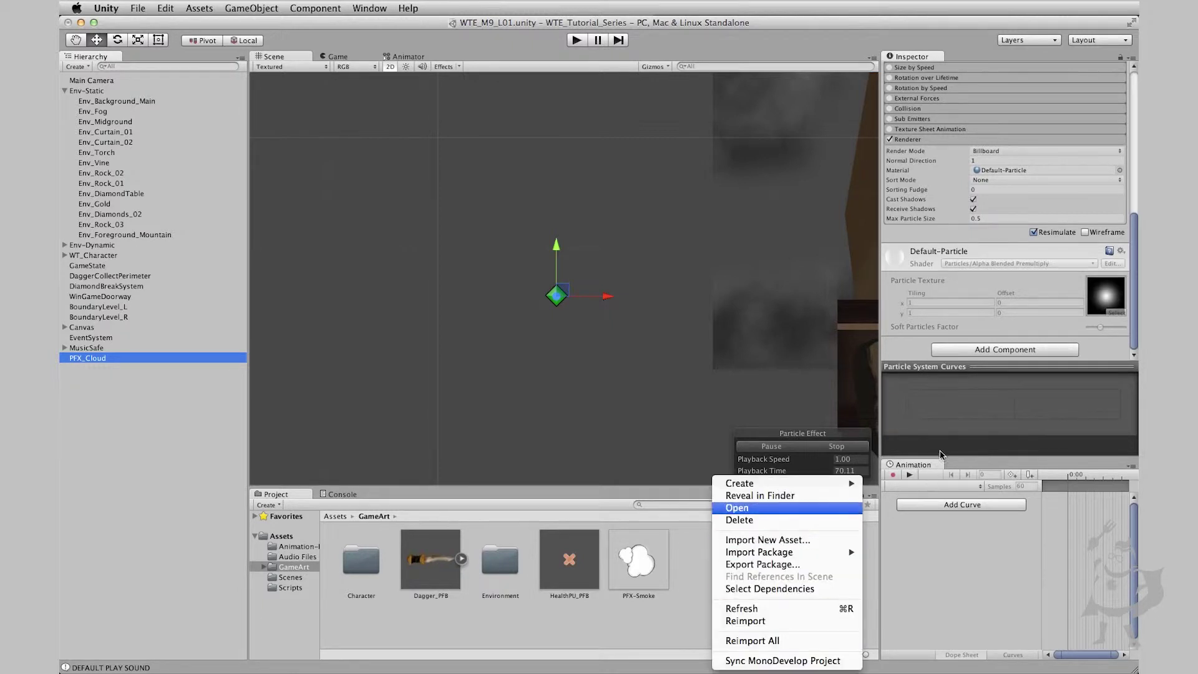
pyautogui.moveTo(786, 483)
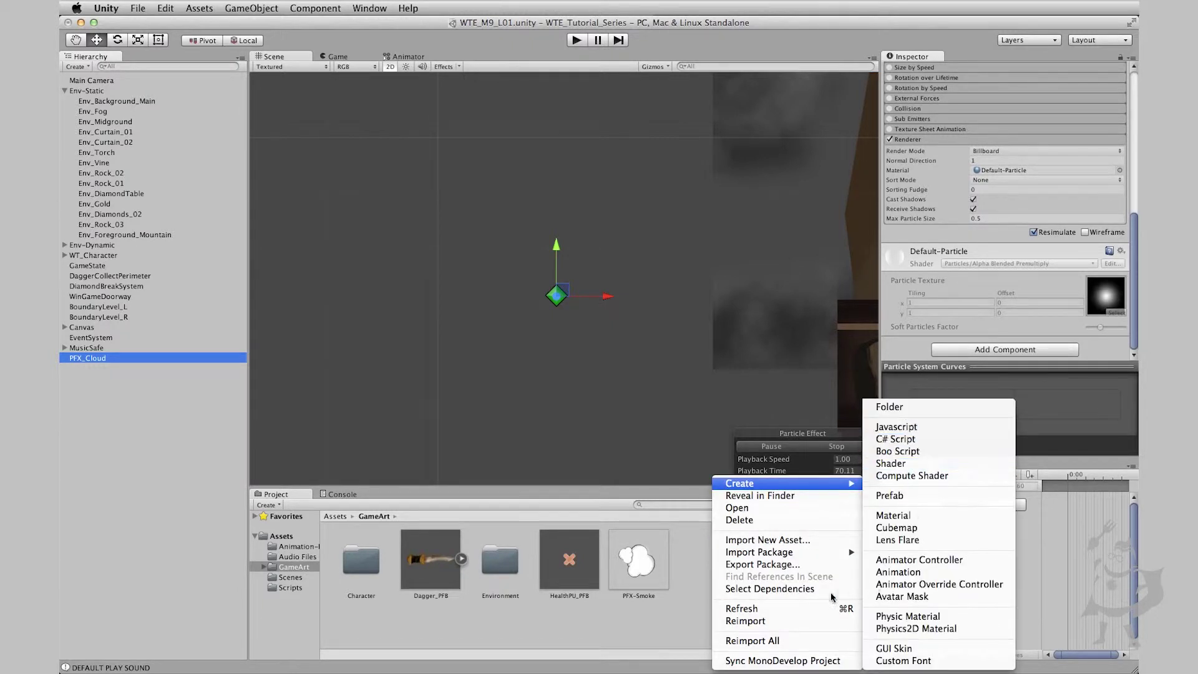
pyautogui.click(893, 515)
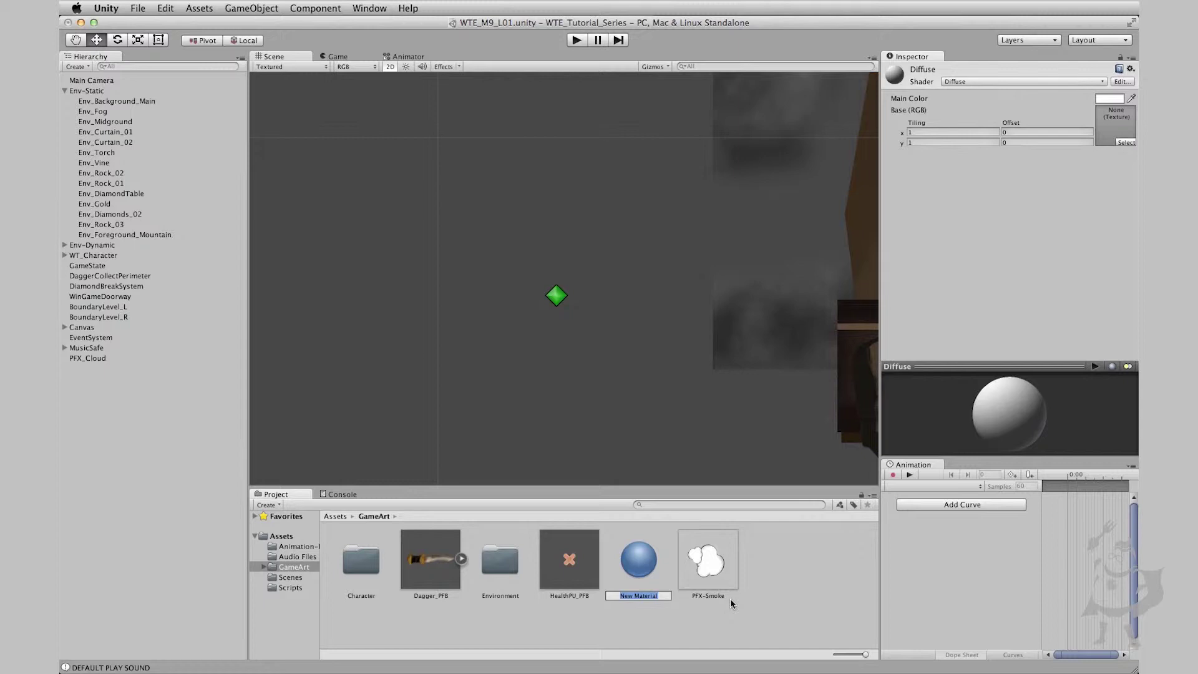
pyautogui.write('PFX_Cloud')
pyautogui.press('Return')
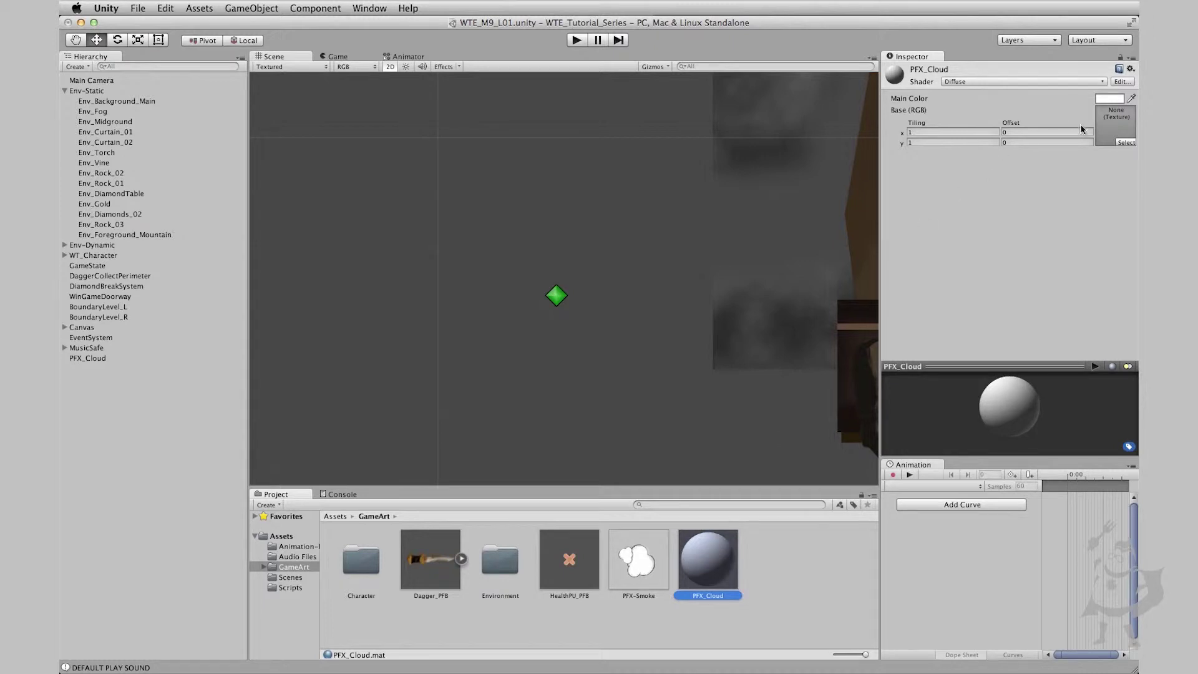
# Step: Assign the PFX-Smoke image as the base texture of the PFX_Cloud material
pyautogui.moveTo(1080, 125); pyautogui.dragTo(1112, 131)
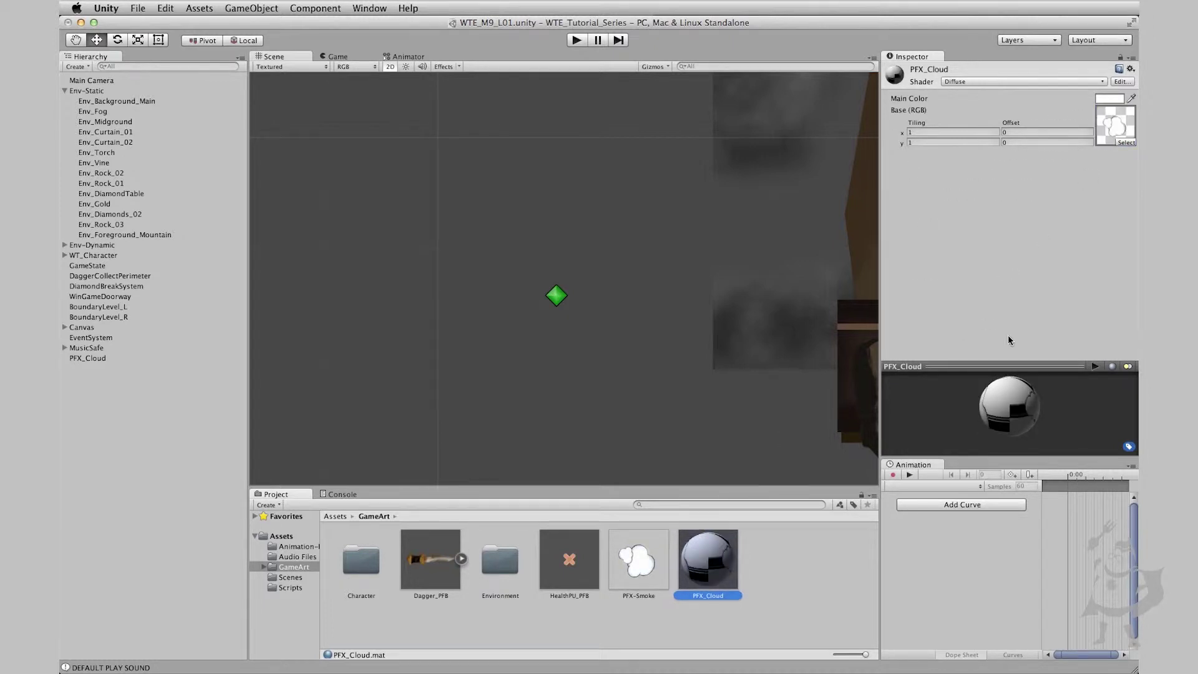
pyautogui.moveTo(990, 440); pyautogui.dragTo(744, 543)
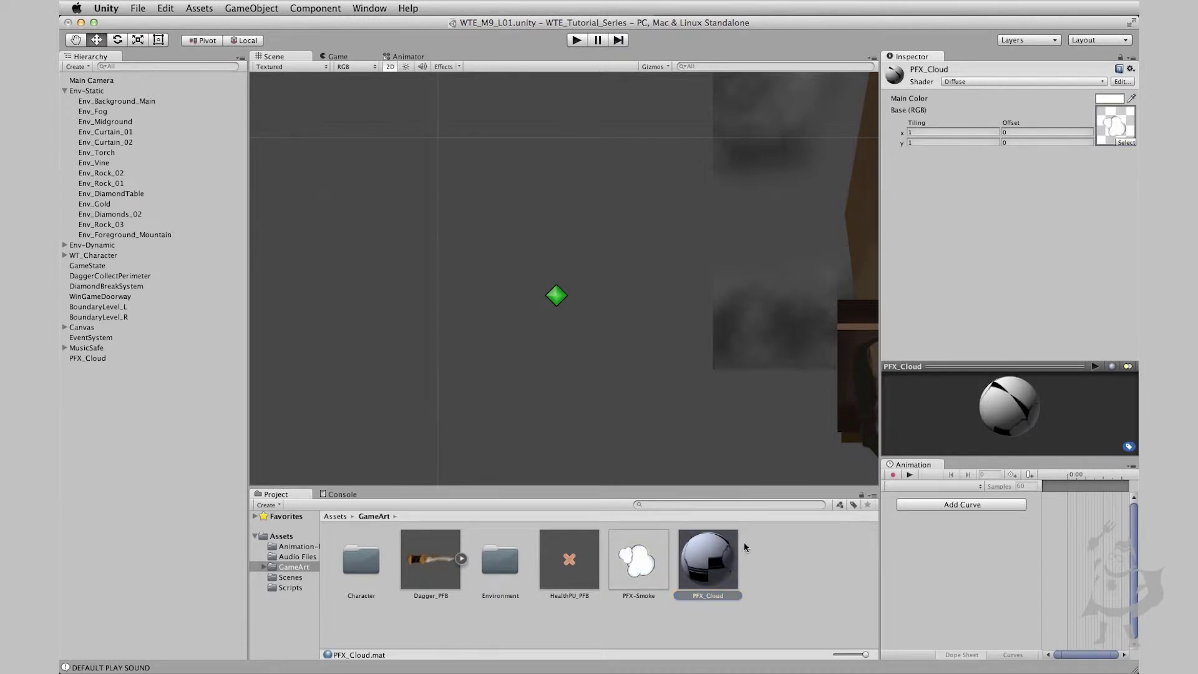
pyautogui.click(708, 582)
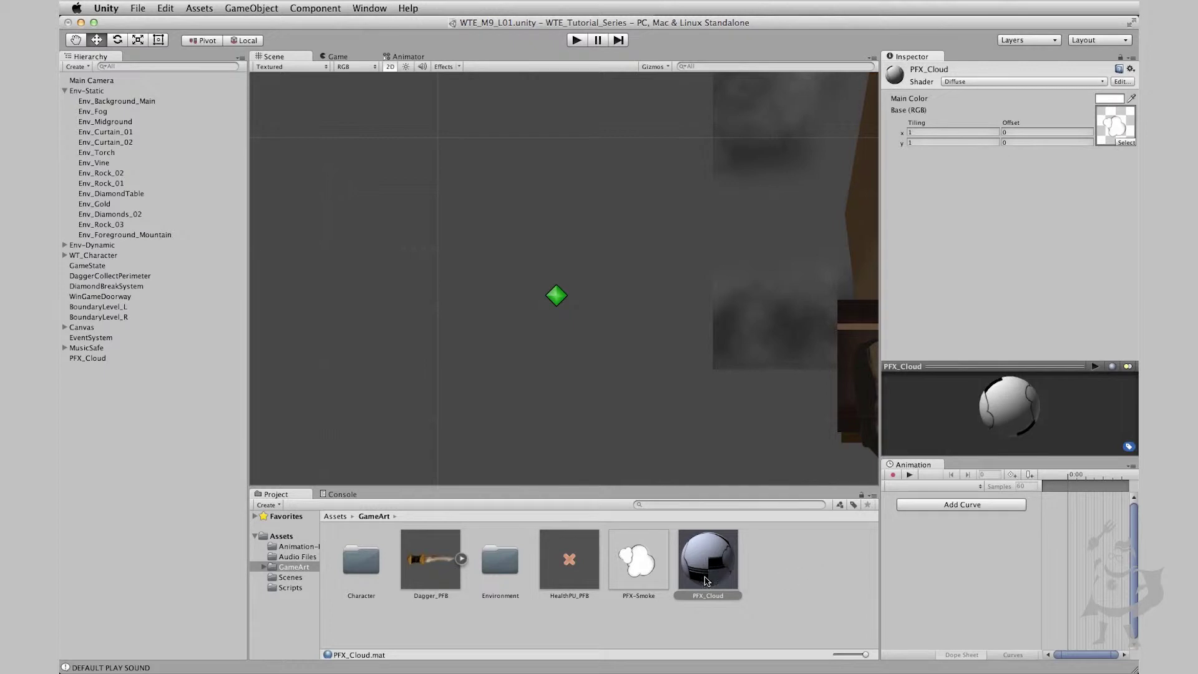
# Step: Replace the default material in the PFX_Cloud particle system's Renderer with the PFX_Cloud material
pyautogui.click(116, 376)
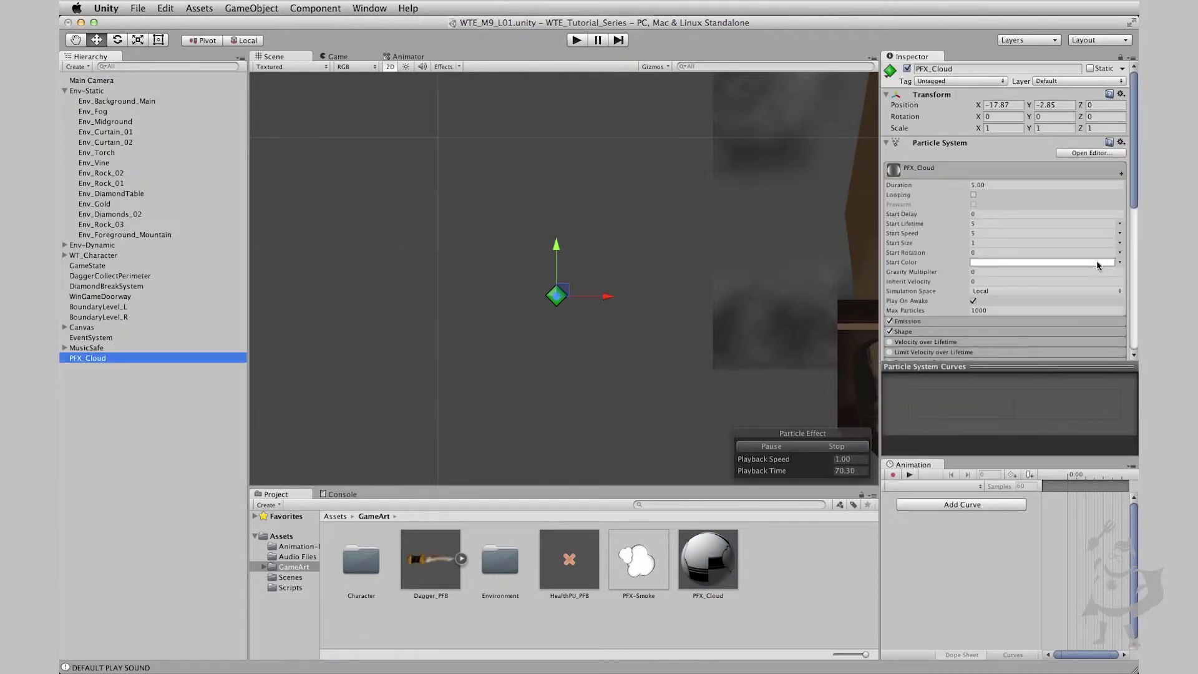
pyautogui.scroll(-15, 1098, 265)
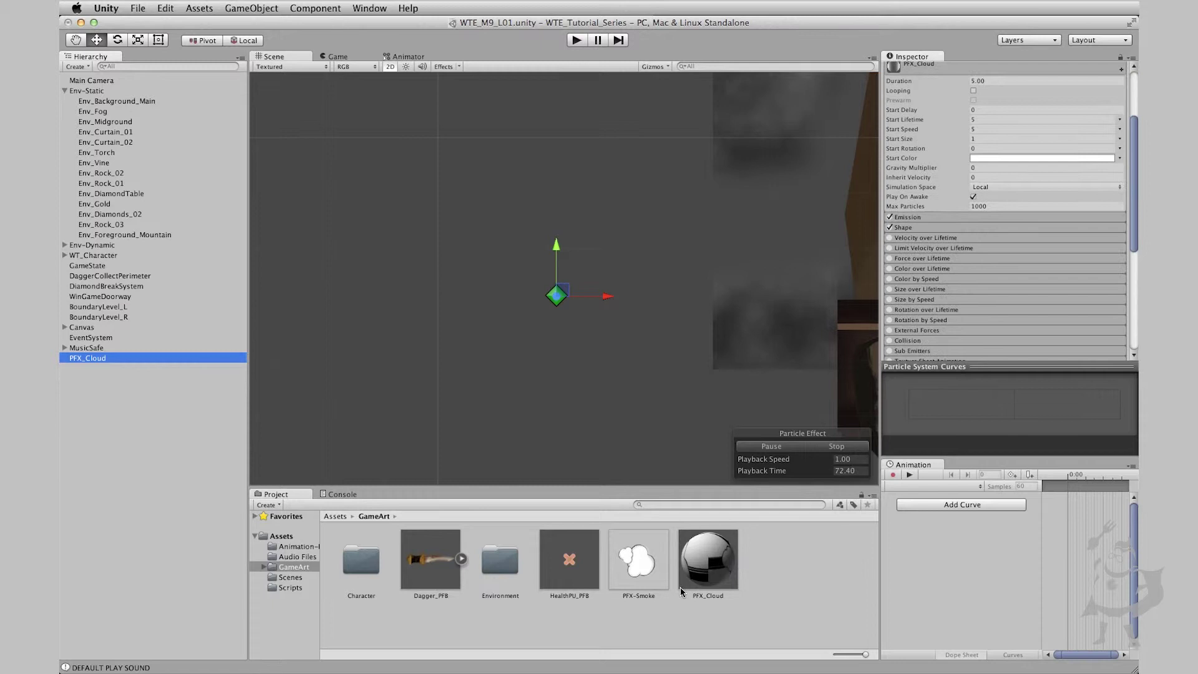
pyautogui.moveTo(708, 559); pyautogui.dragTo(1106, 297)
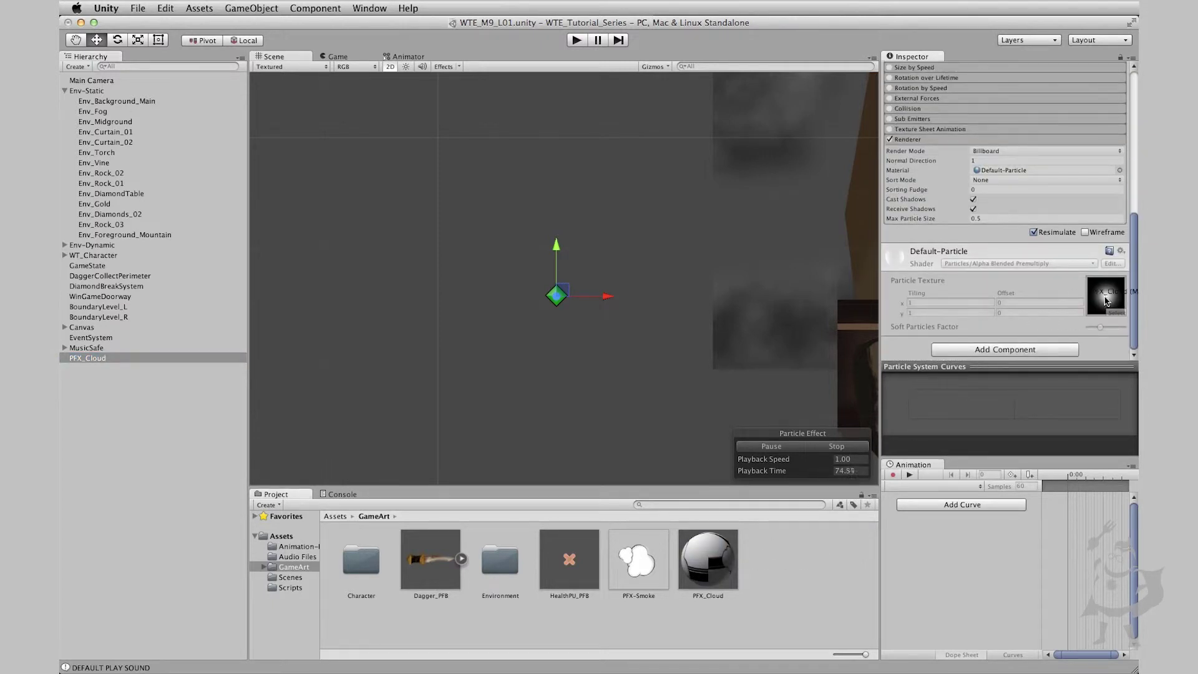
pyautogui.click(1120, 170)
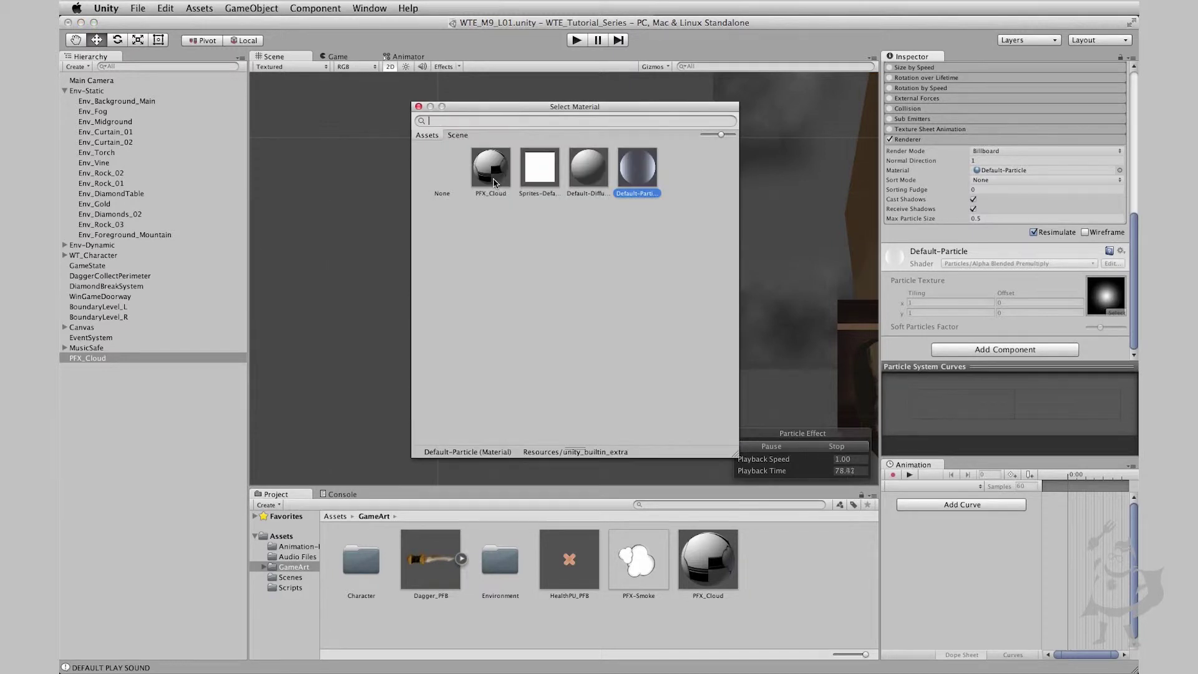
pyautogui.click(493, 171)
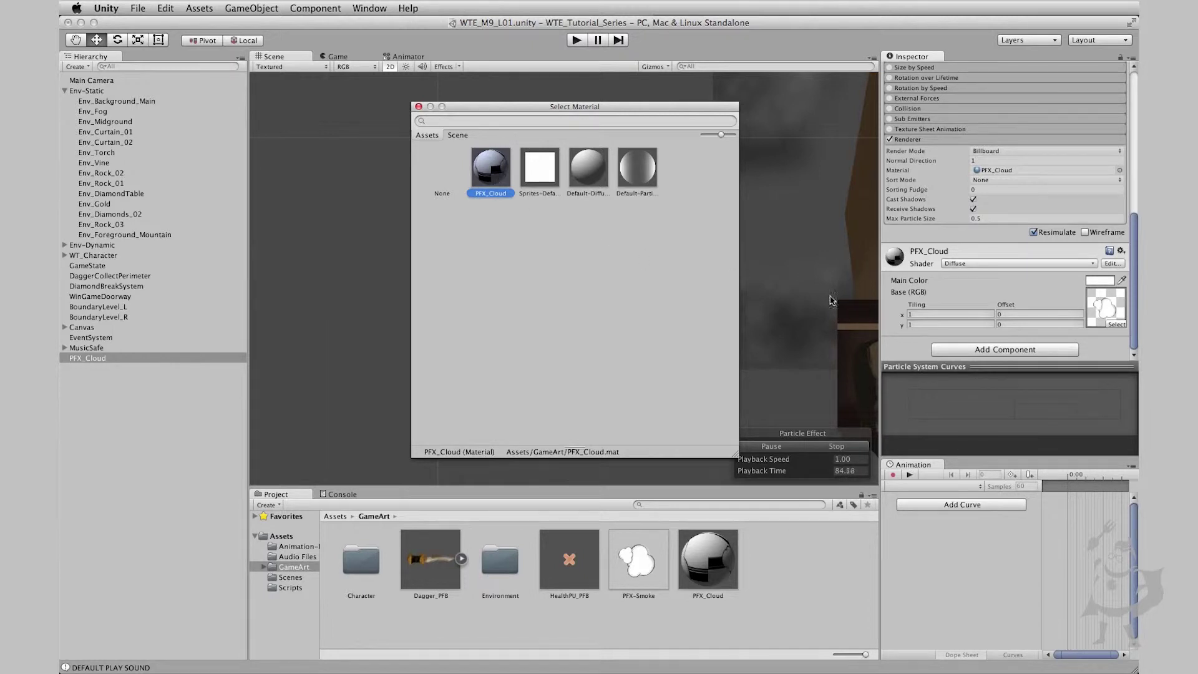
pyautogui.click(841, 467)
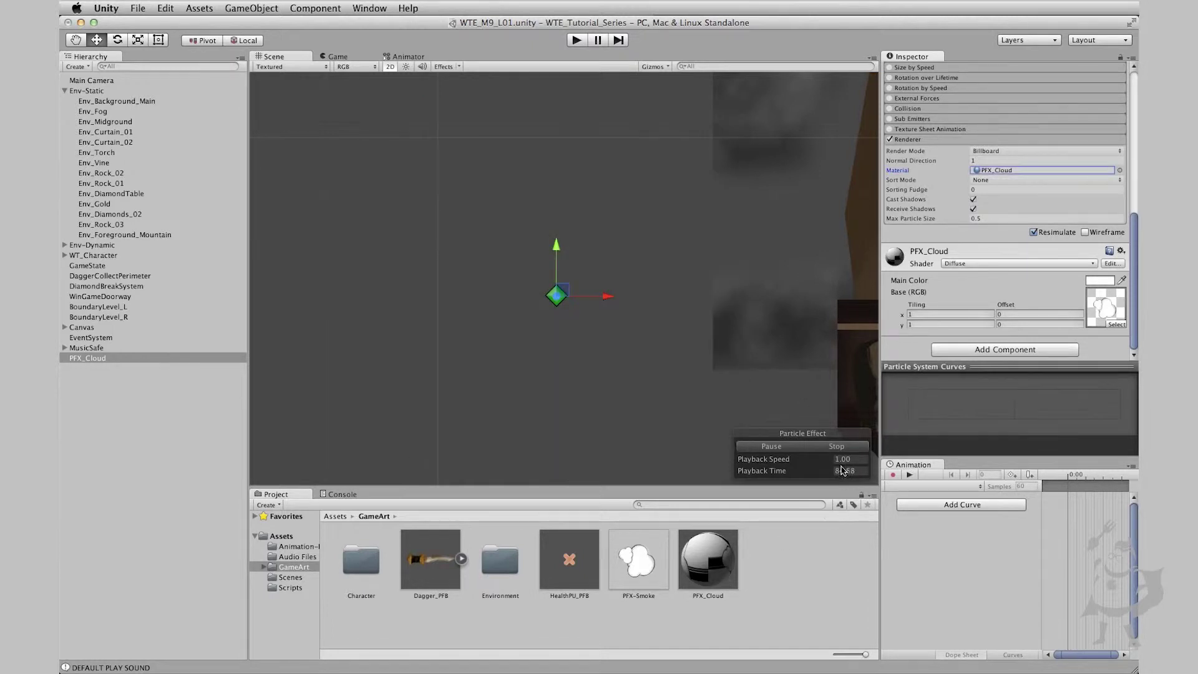
# Step: Replay the particle simulation with the new material, pause it, and check the available render modes
pyautogui.click(785, 448)
pyautogui.click(783, 450)
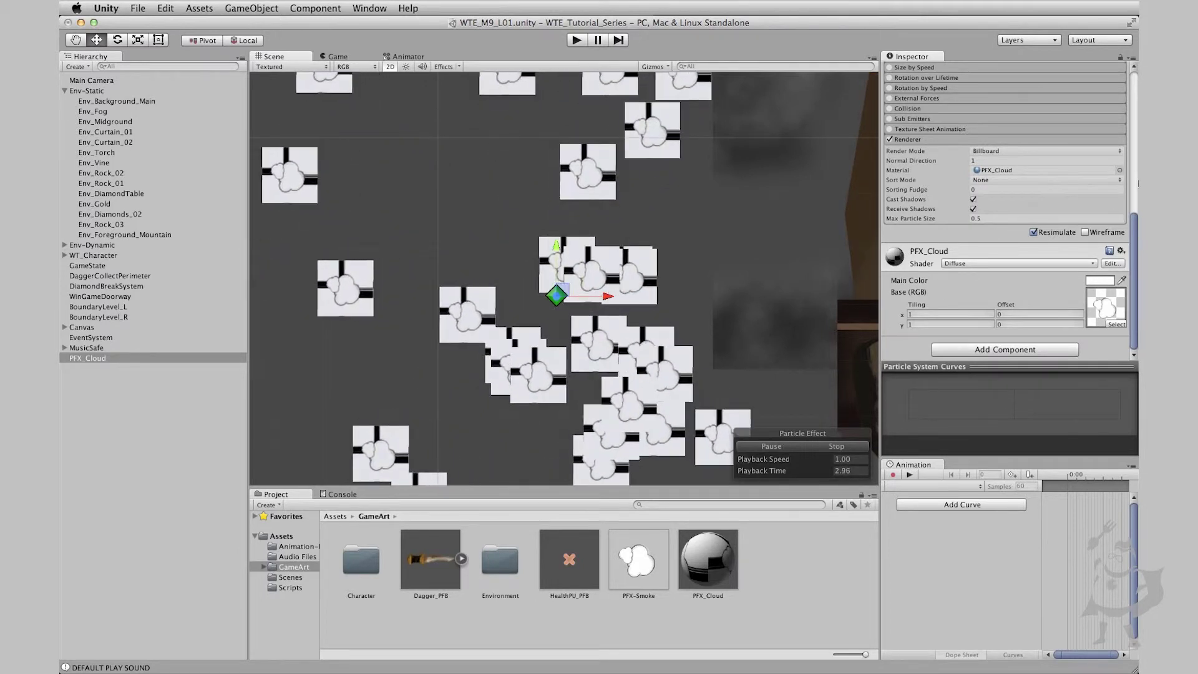
pyautogui.press(',')
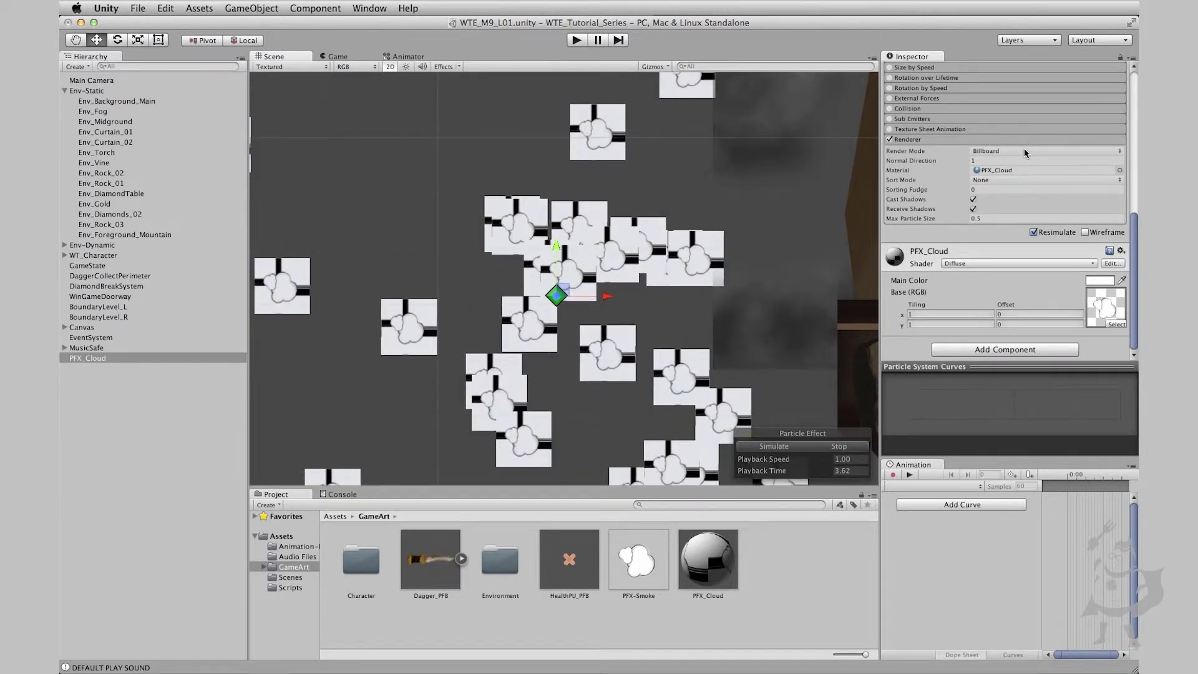
pyautogui.click(1026, 151)
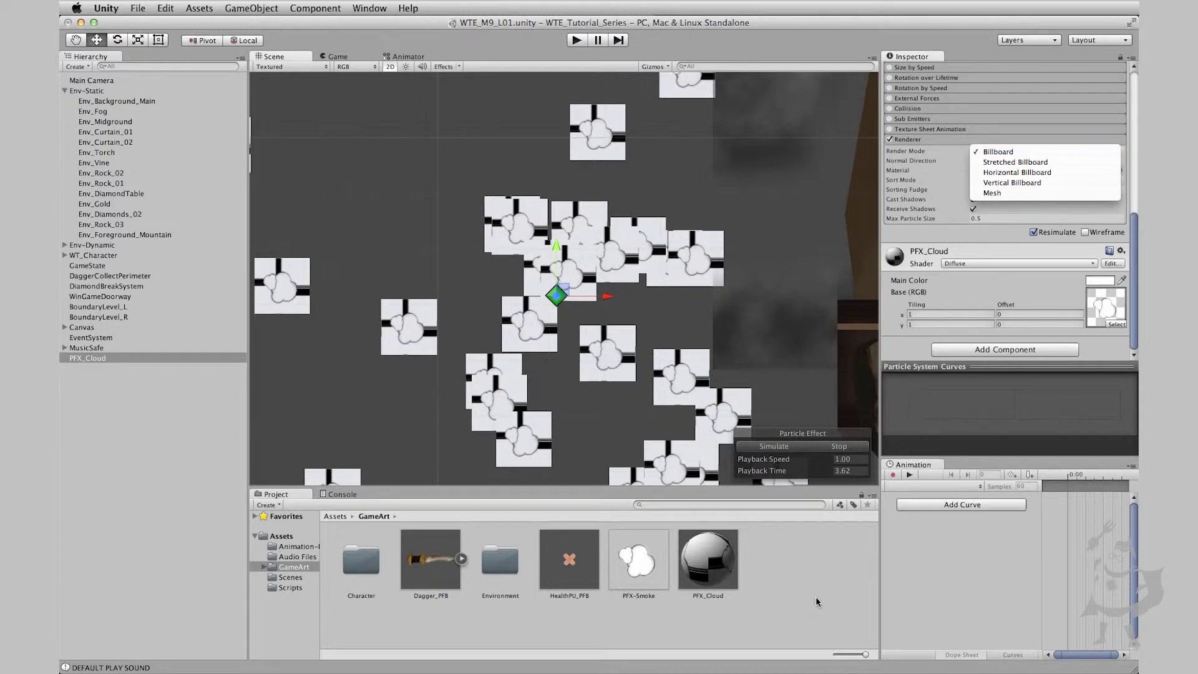
pyautogui.click(961, 102)
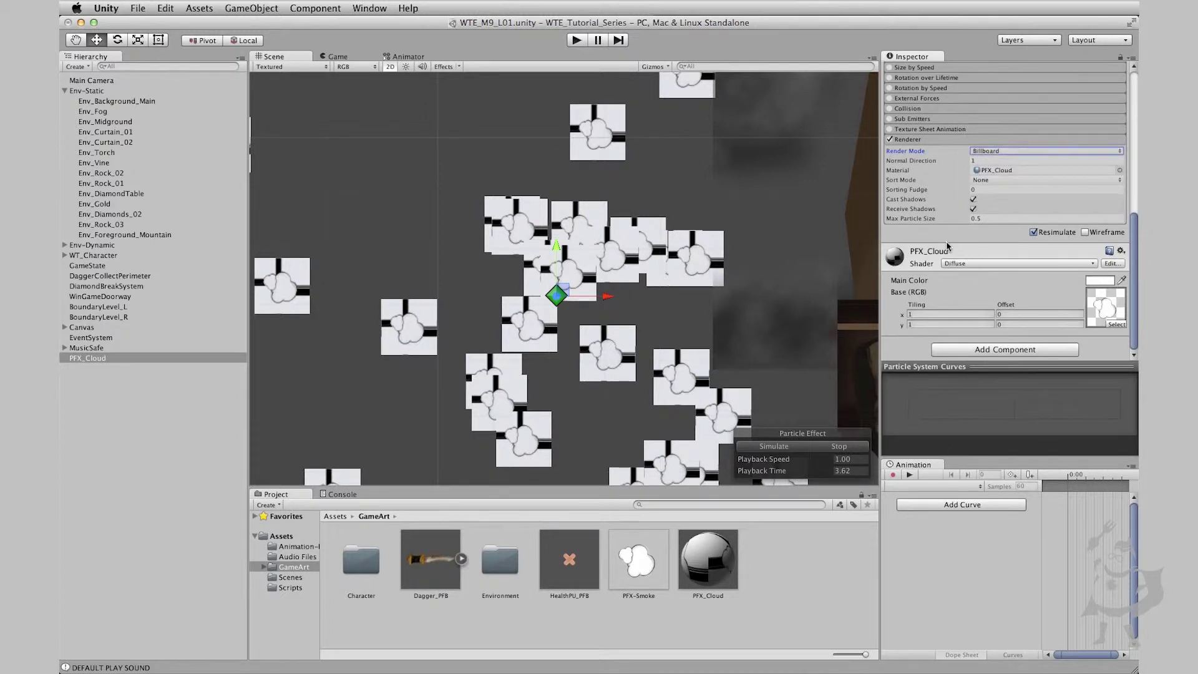
# Step: Change the PFX_Cloud material's shader to Particles/Additive
pyautogui.click(707, 560)
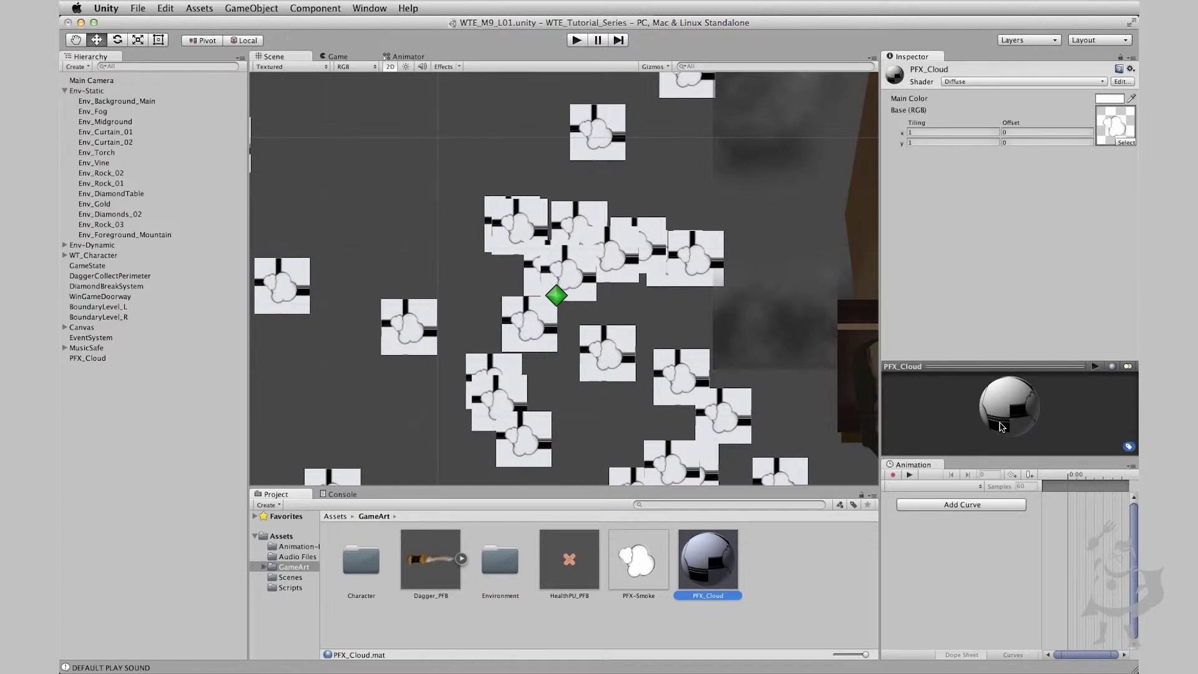
pyautogui.click(974, 83)
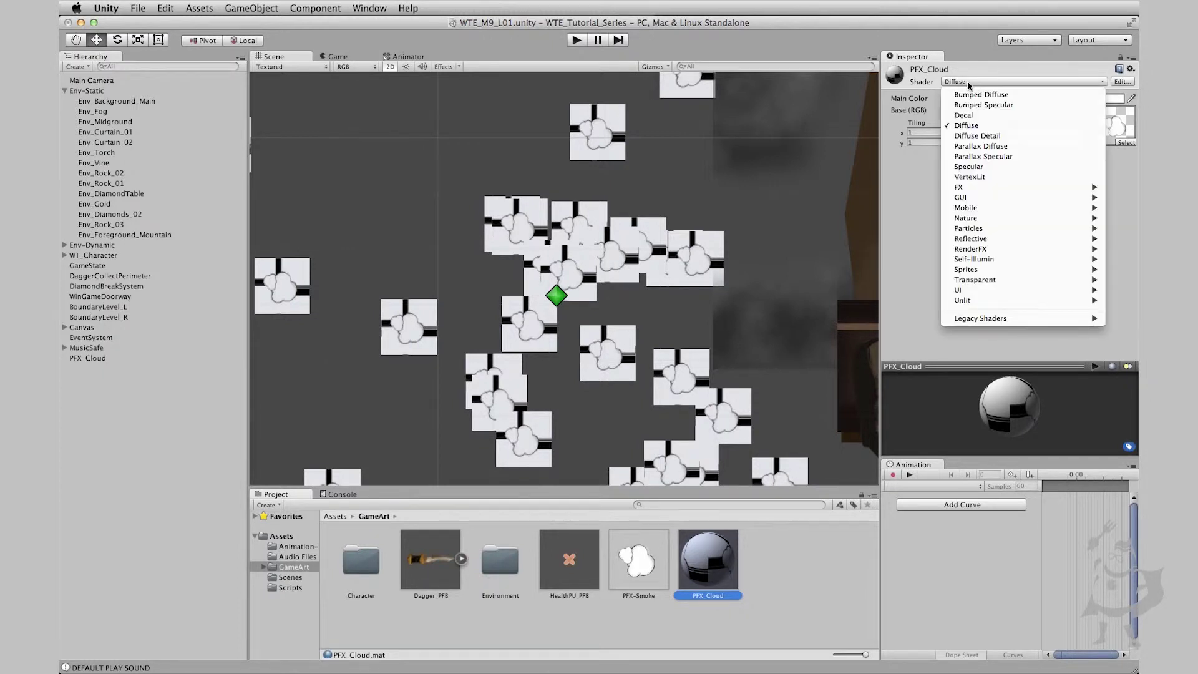
pyautogui.press('Down')
pyautogui.press('Down')
pyautogui.press('Down')
pyautogui.press('Down')
pyautogui.press('Down')
pyautogui.press('Down')
pyautogui.press('Down')
pyautogui.press('Down')
pyautogui.press('Down')
pyautogui.press('Down')
pyautogui.press('Down')
pyautogui.press('Down')
pyautogui.press('Down')
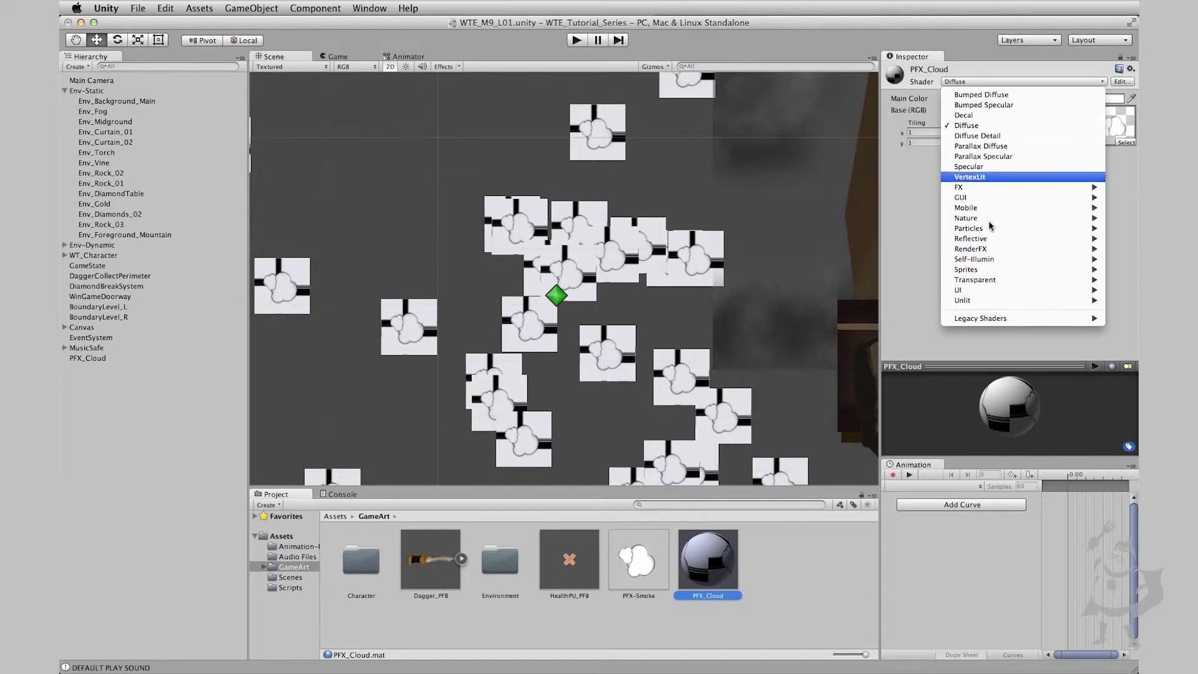
pyautogui.press('Right')
pyautogui.press('Down')
pyautogui.press('Down')
pyautogui.press('Down')
pyautogui.press('Down')
pyautogui.press('Down')
pyautogui.press('Down')
pyautogui.press('Down')
pyautogui.press('Down')
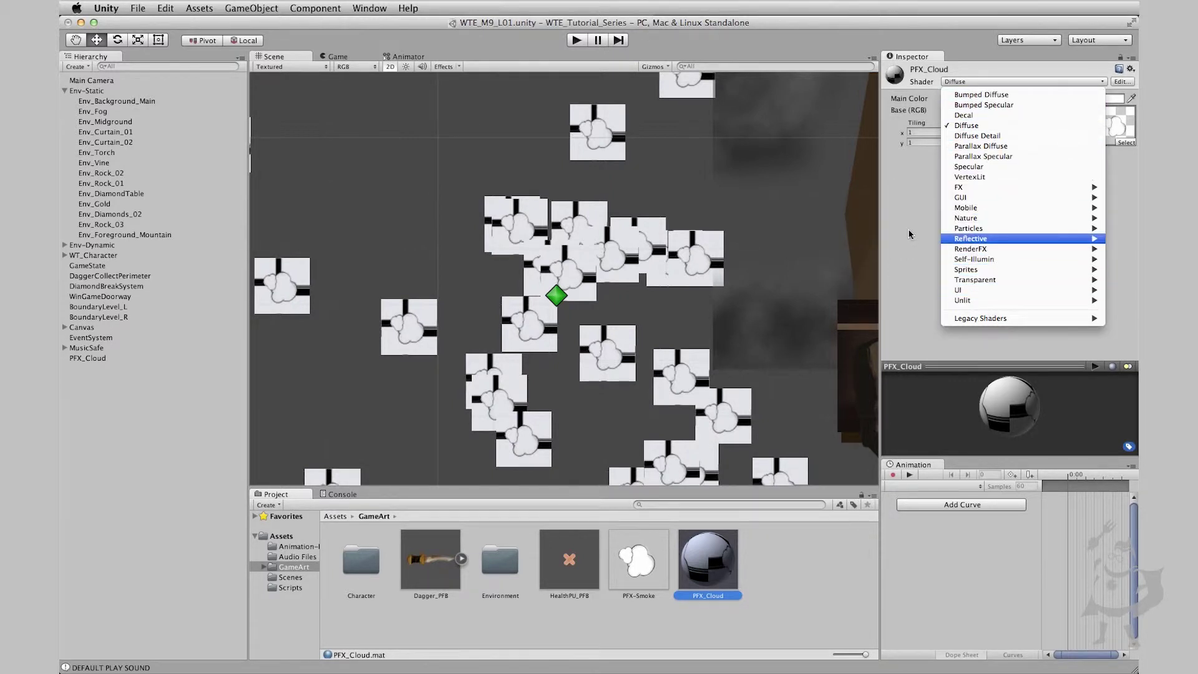
pyautogui.moveTo(990, 233)
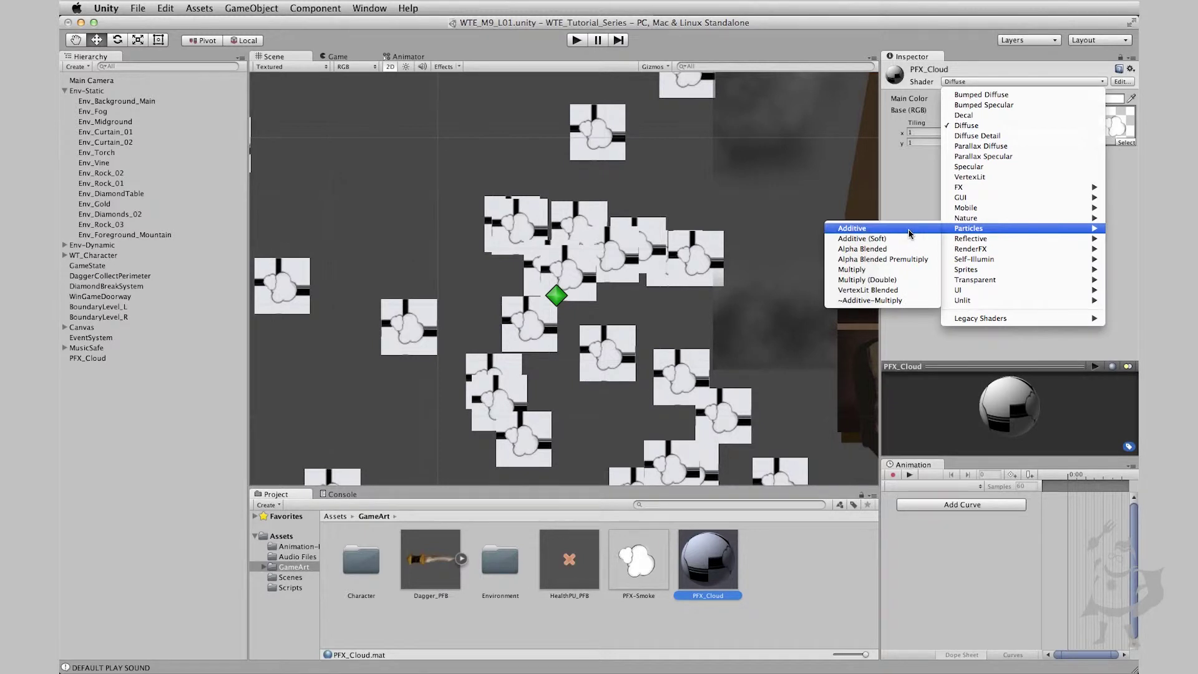
pyautogui.press('Return')
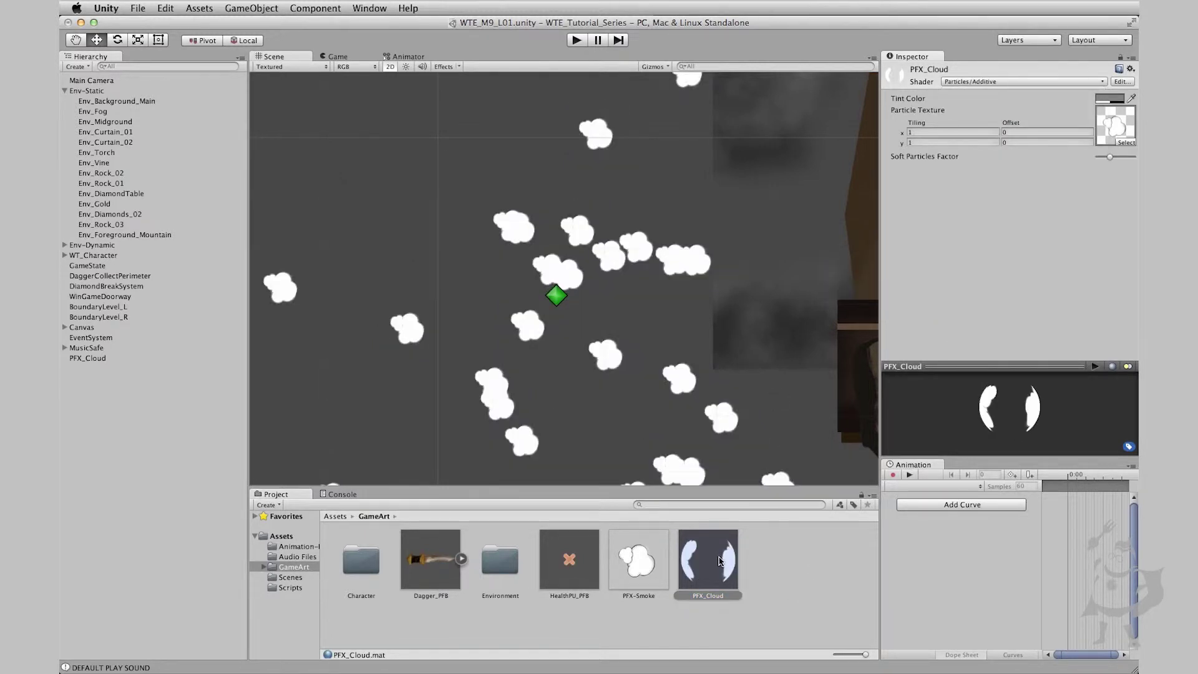
# Step: Review the smoke material and its texture, replay the PFX_Cloud simulation with the additive shader, and stop it
pyautogui.click(731, 568)
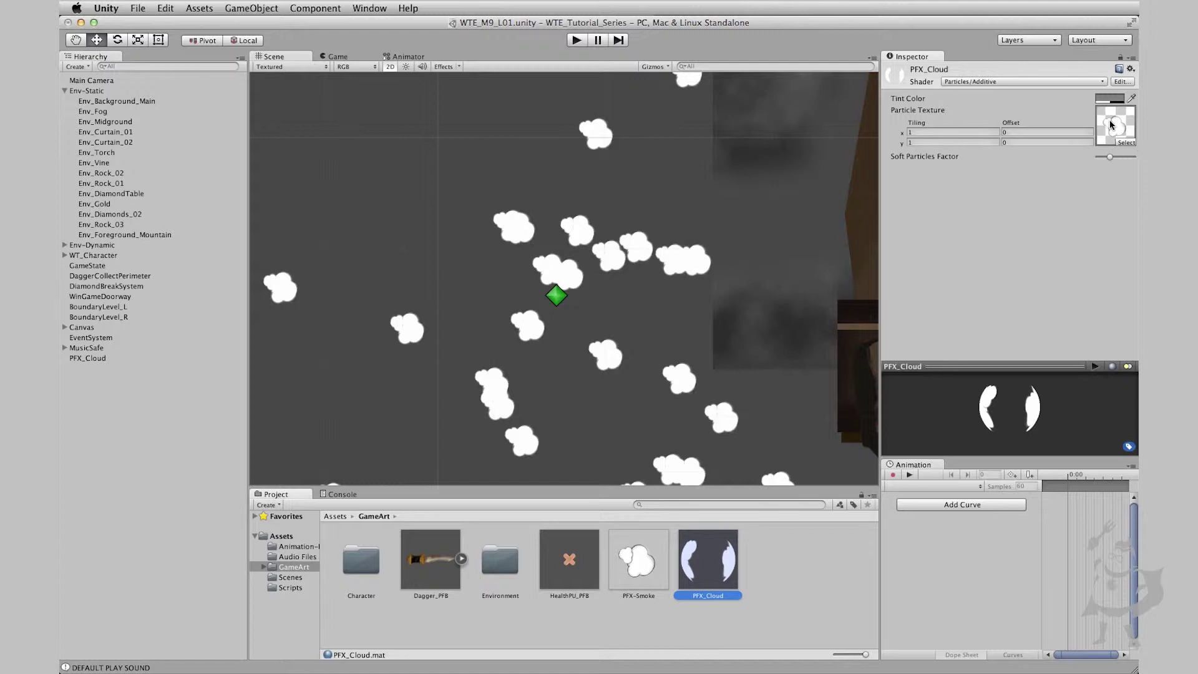
pyautogui.click(654, 544)
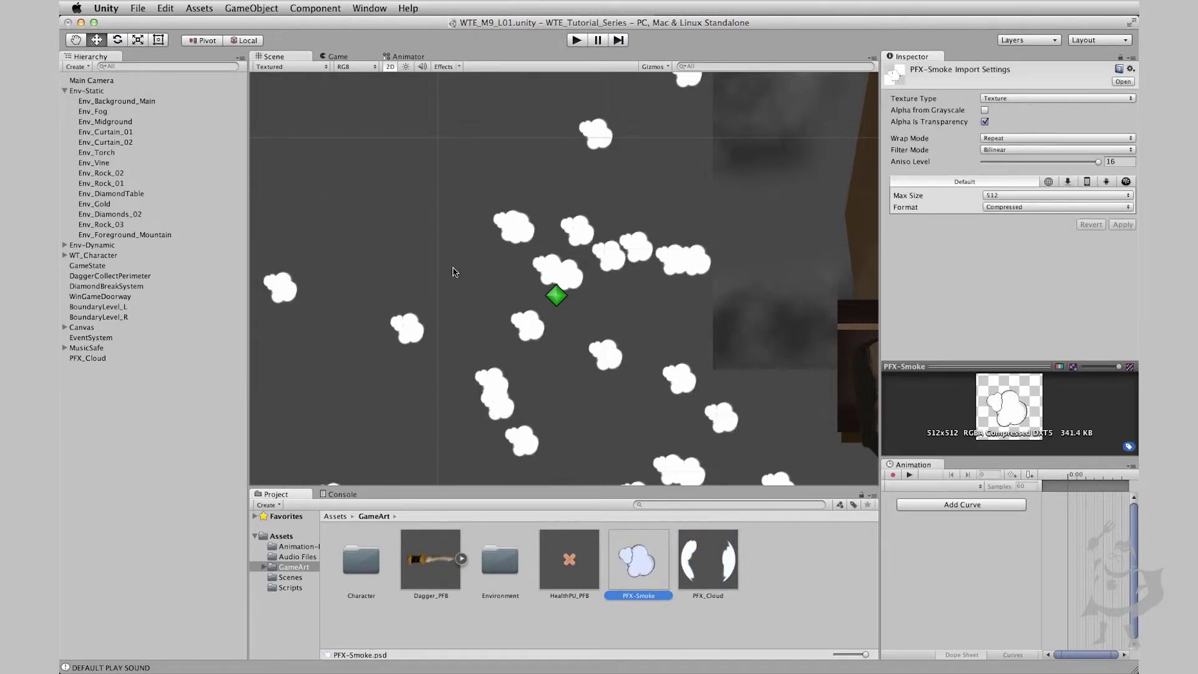
pyautogui.click(757, 424)
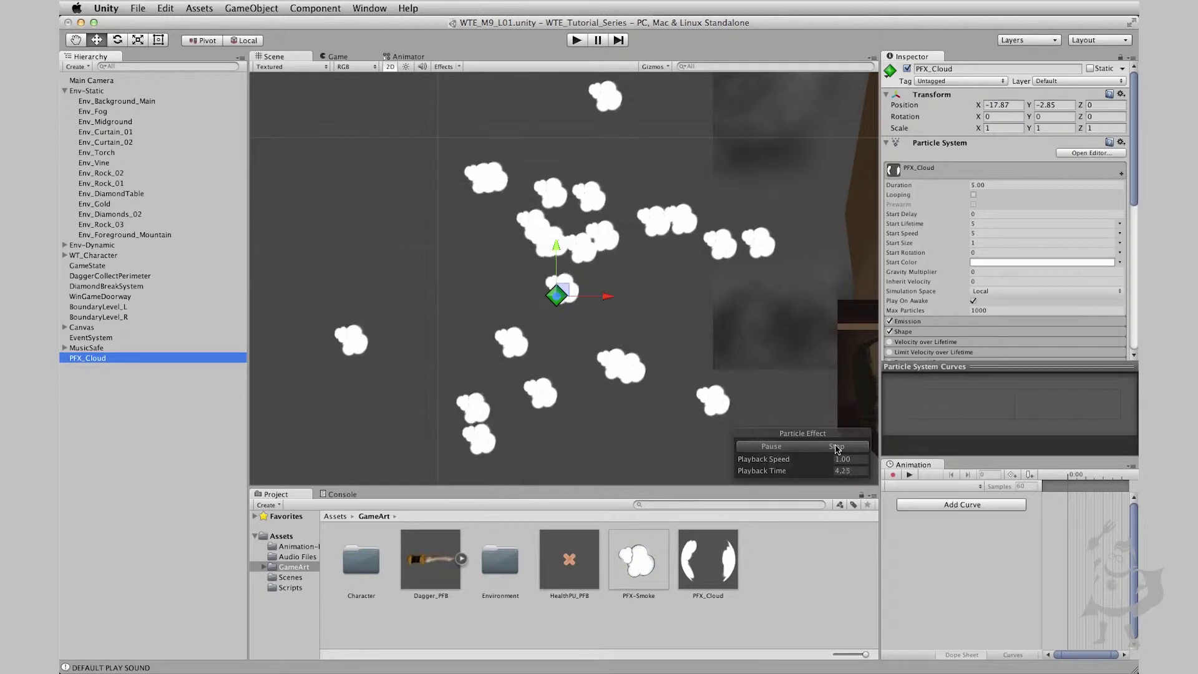
pyautogui.click(776, 447)
pyautogui.click(777, 448)
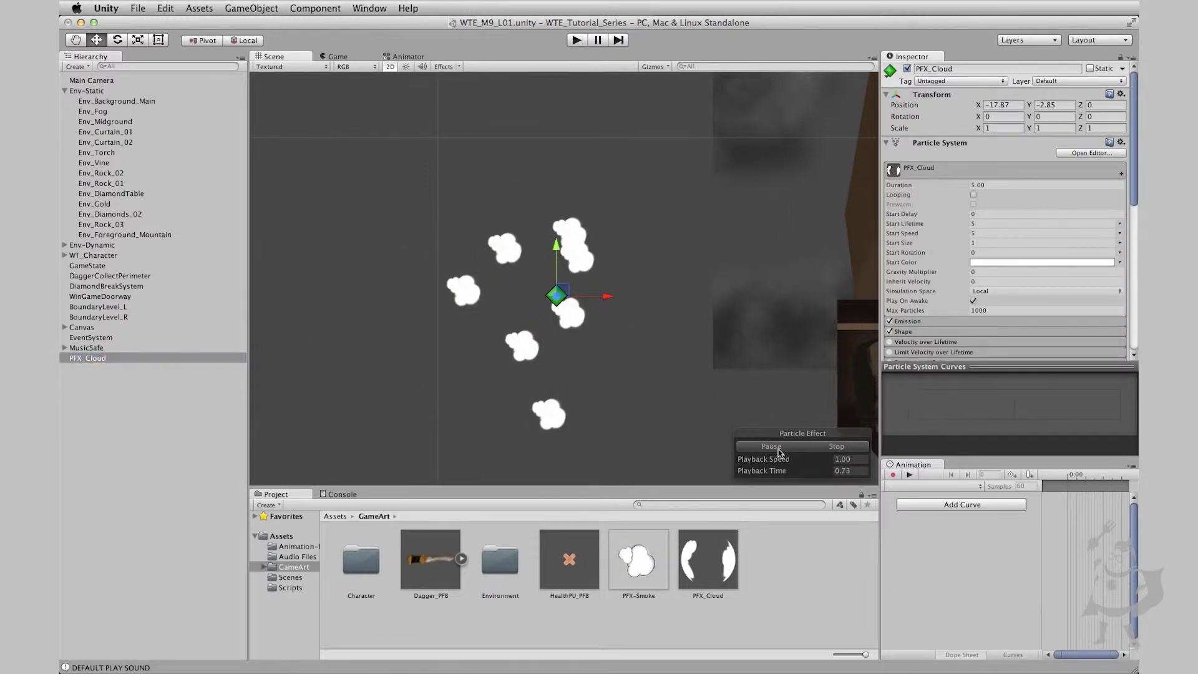
pyautogui.click(836, 447)
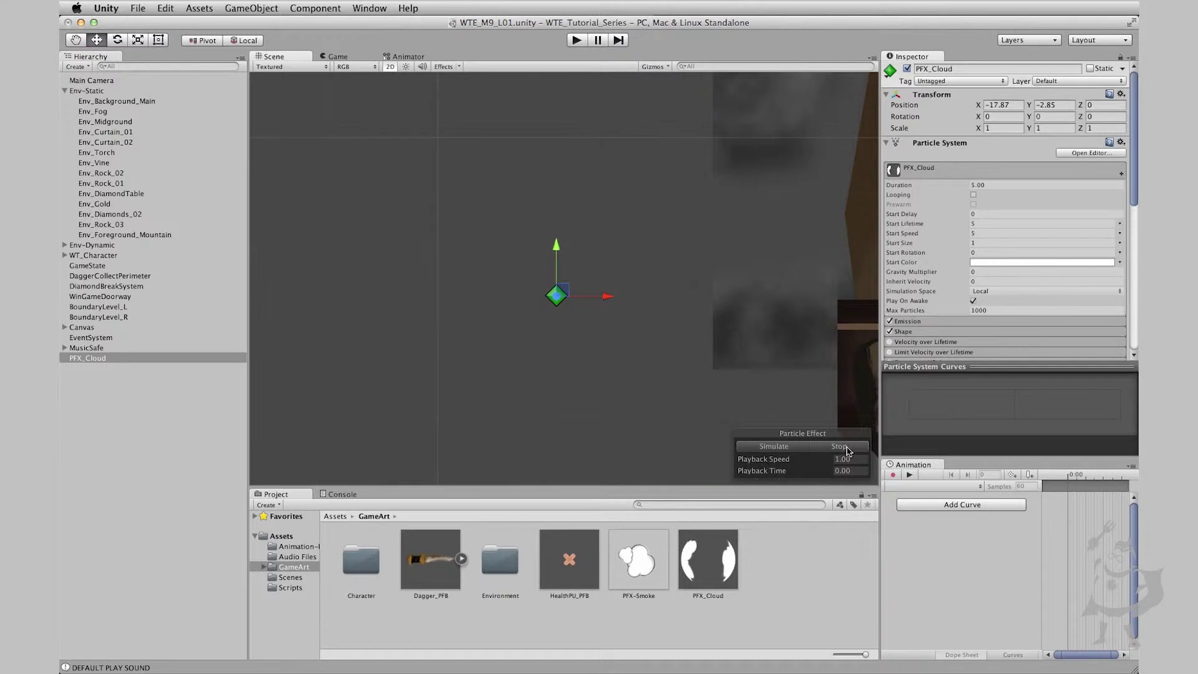
# Step: Set the PFX_Cloud particle system's duration, start lifetime and start speed to 1 each
pyautogui.click(1016, 185)
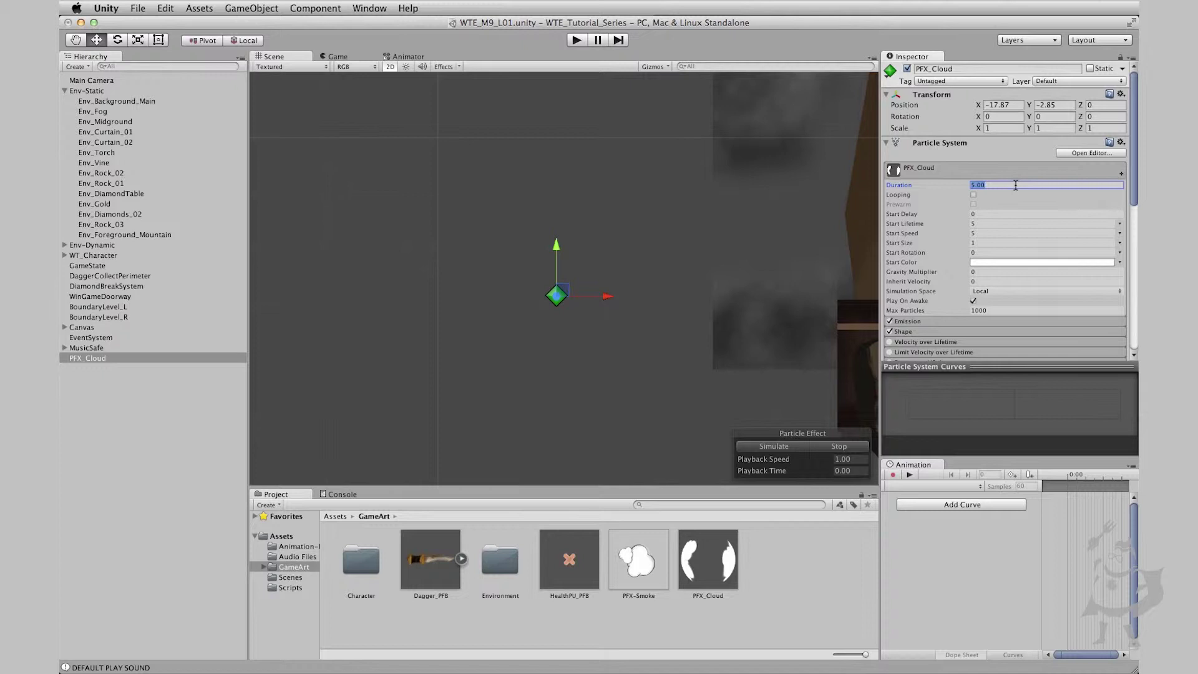
pyautogui.write('1')
pyautogui.click(988, 223)
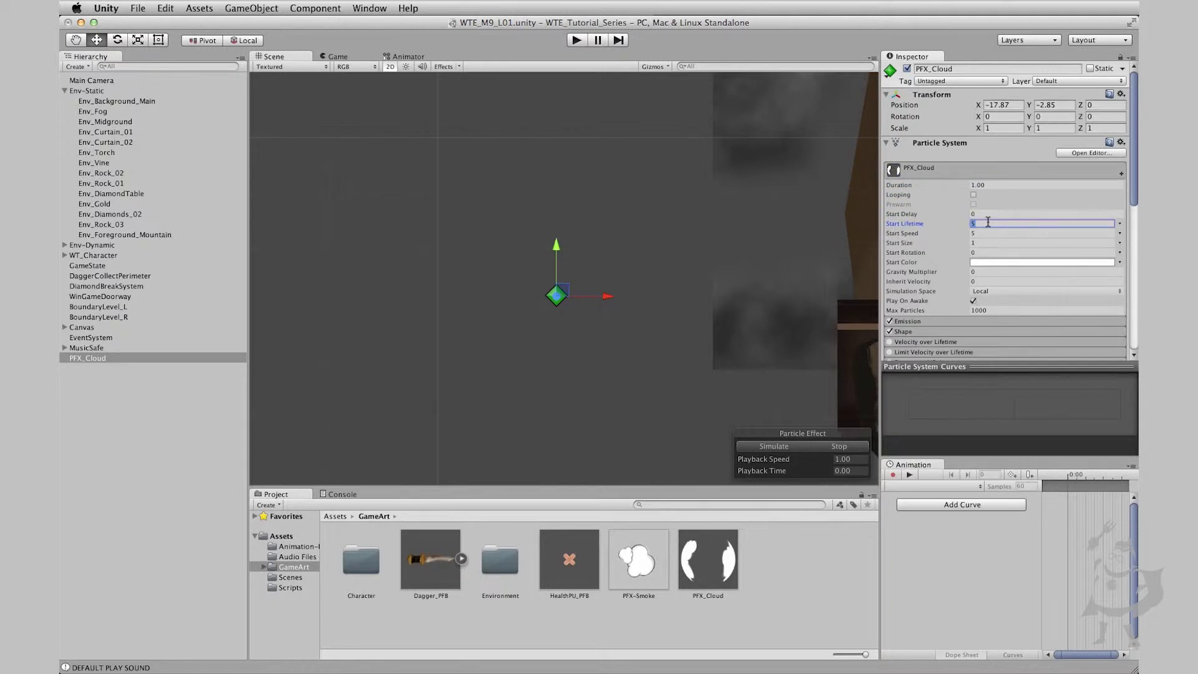
pyautogui.click(982, 234)
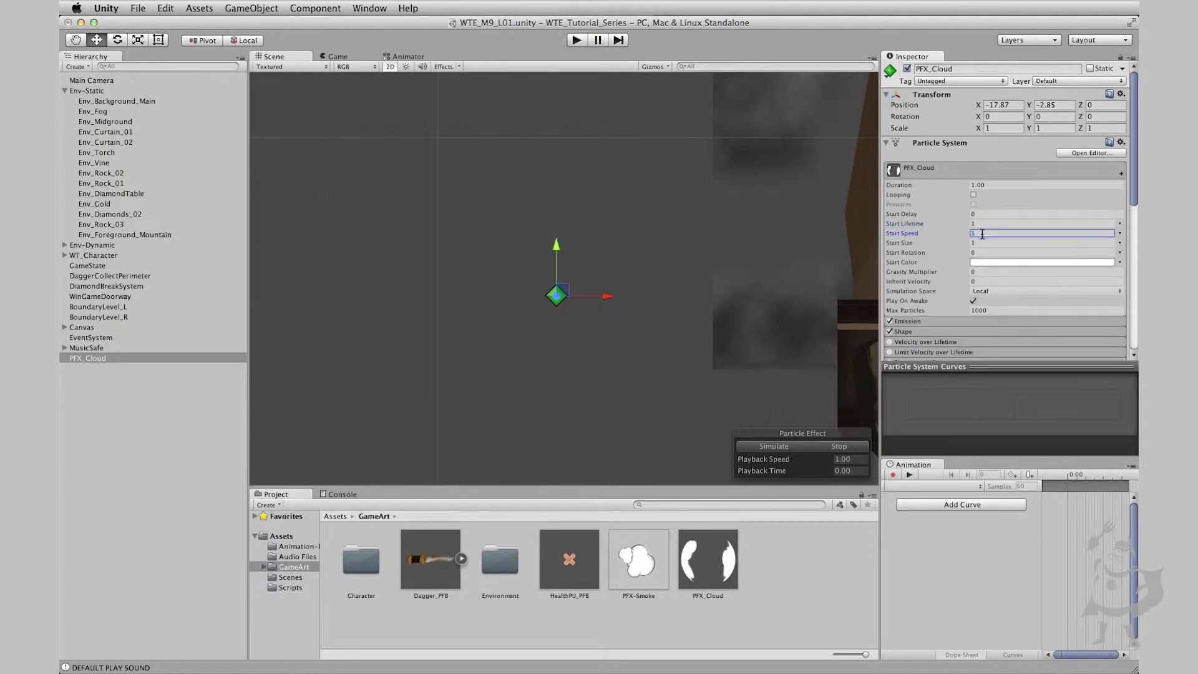
# Step: Set the particle system's gravity multiplier to -0.3 and disable Play On Awake
pyautogui.click(981, 272)
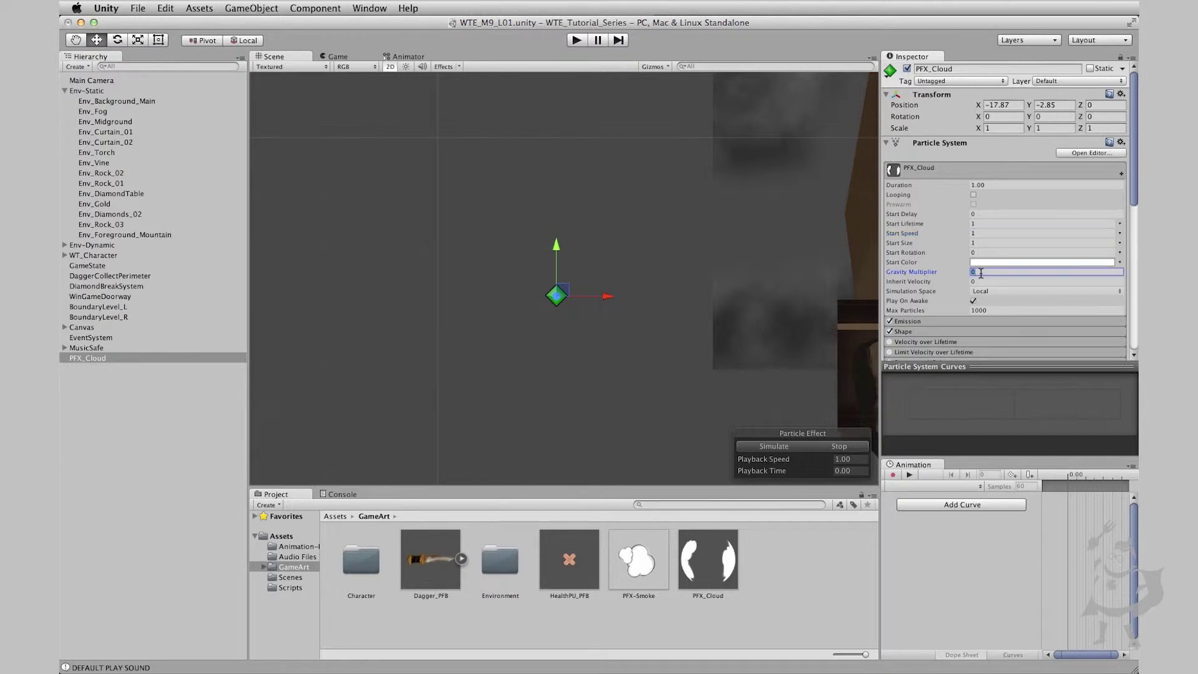
pyautogui.write('-0.3')
pyautogui.click(992, 303)
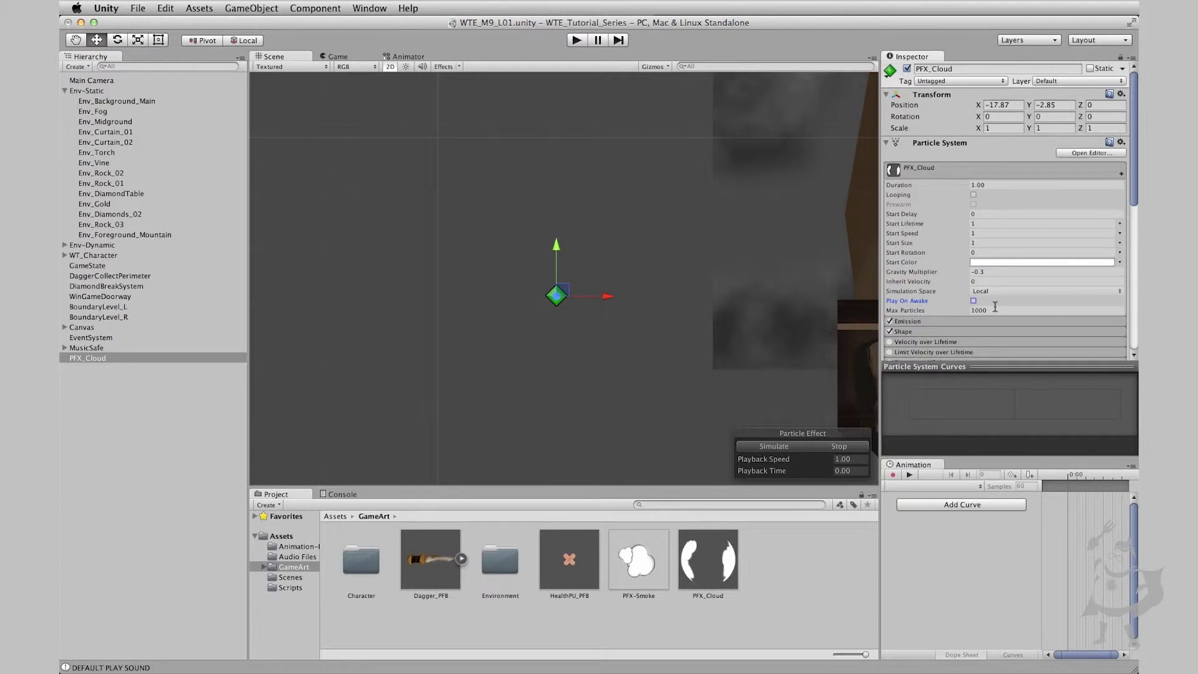
# Step: Limit the PFX_Cloud particle system to 10 max particles and set its emission rate to 7
pyautogui.click(995, 307)
pyautogui.write('10')
pyautogui.scroll(-4, 1105, 216)
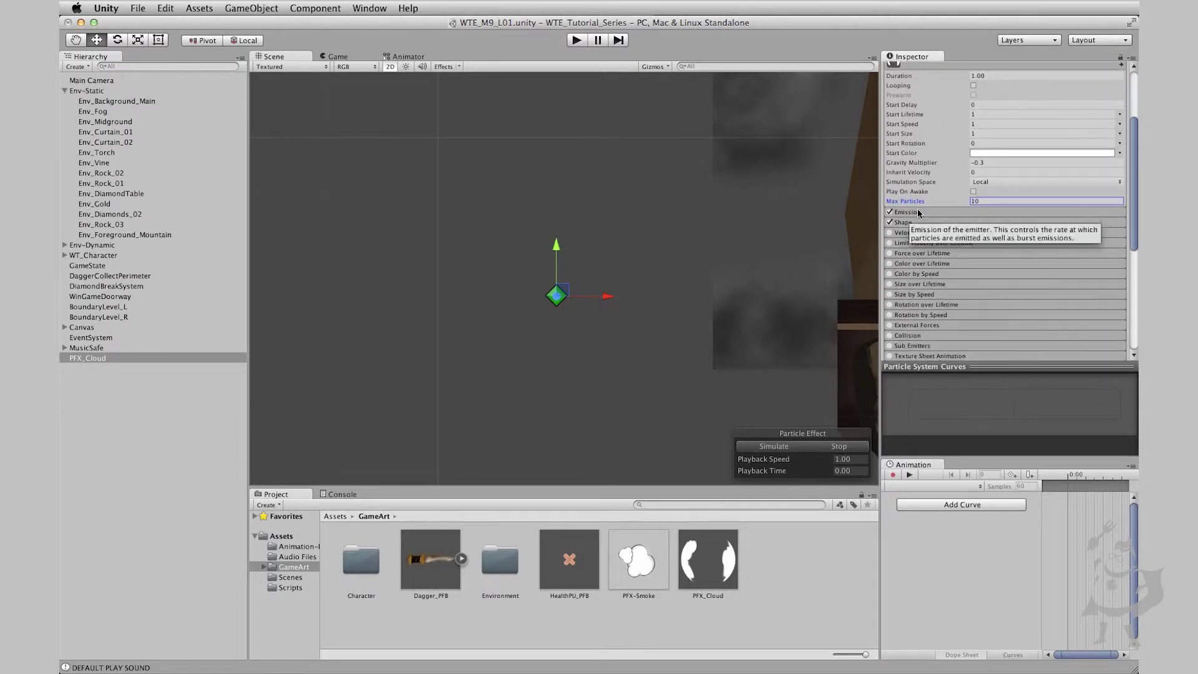
pyautogui.click(994, 213)
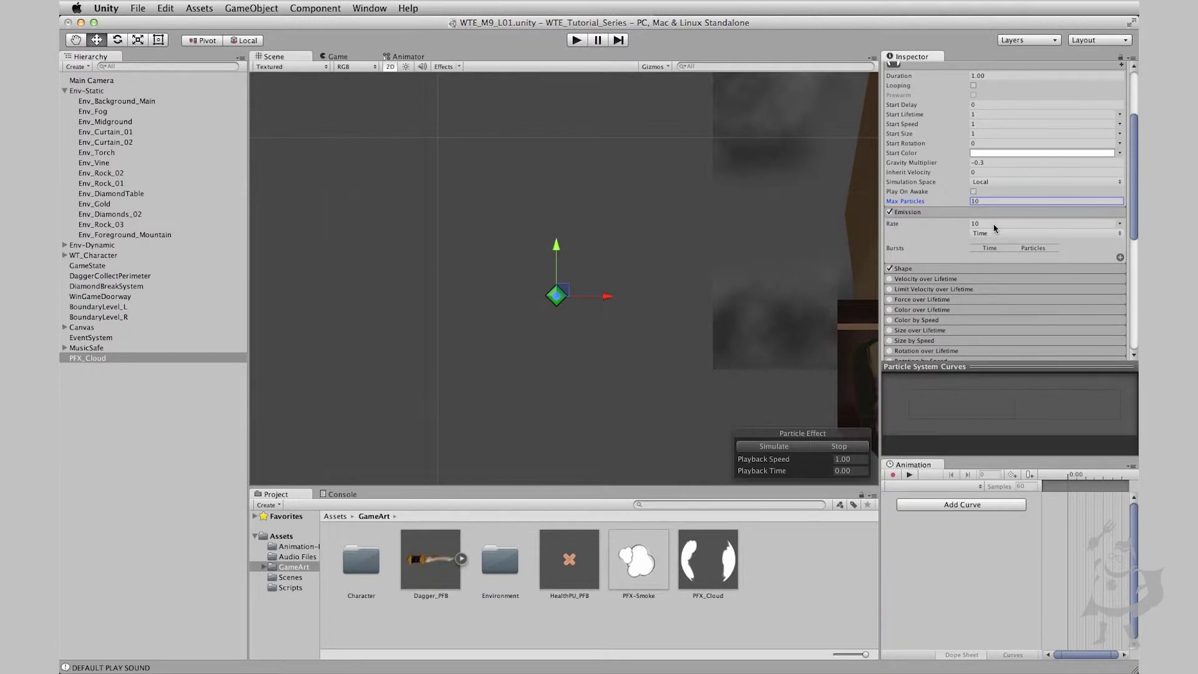
pyautogui.click(993, 223)
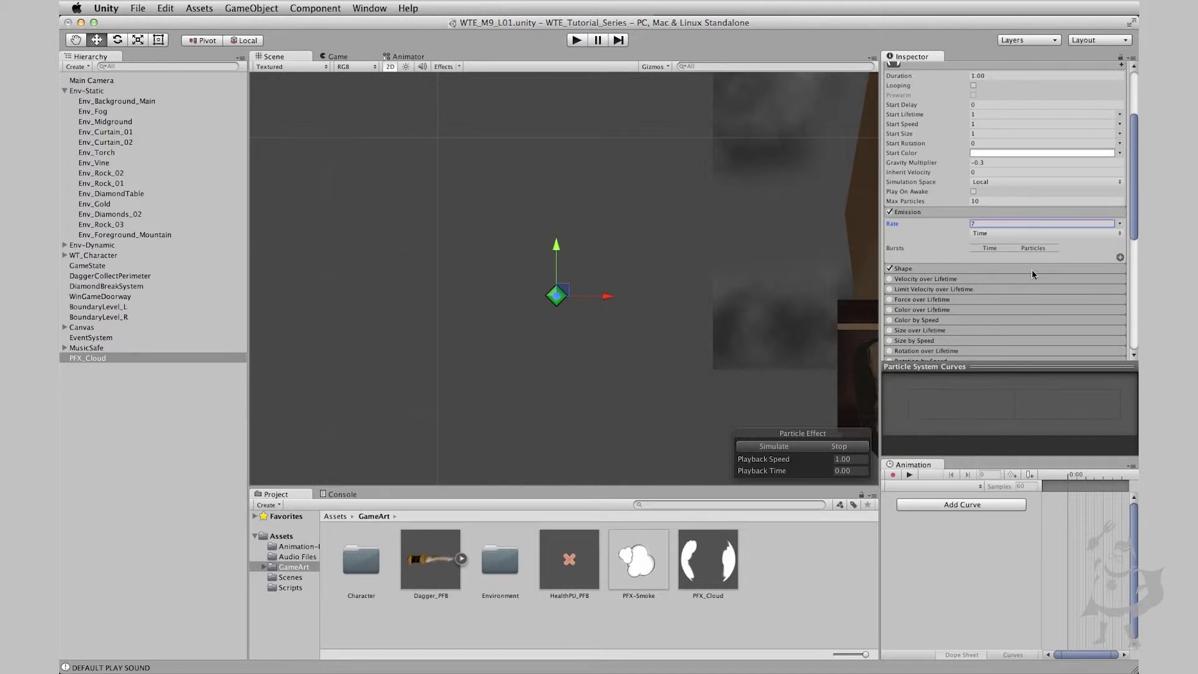
# Step: Enable Size over Lifetime and shape its size curve to start and end near 0, peaking past the middle of the lifetime
pyautogui.click(935, 331)
pyautogui.scroll(-10, 973, 187)
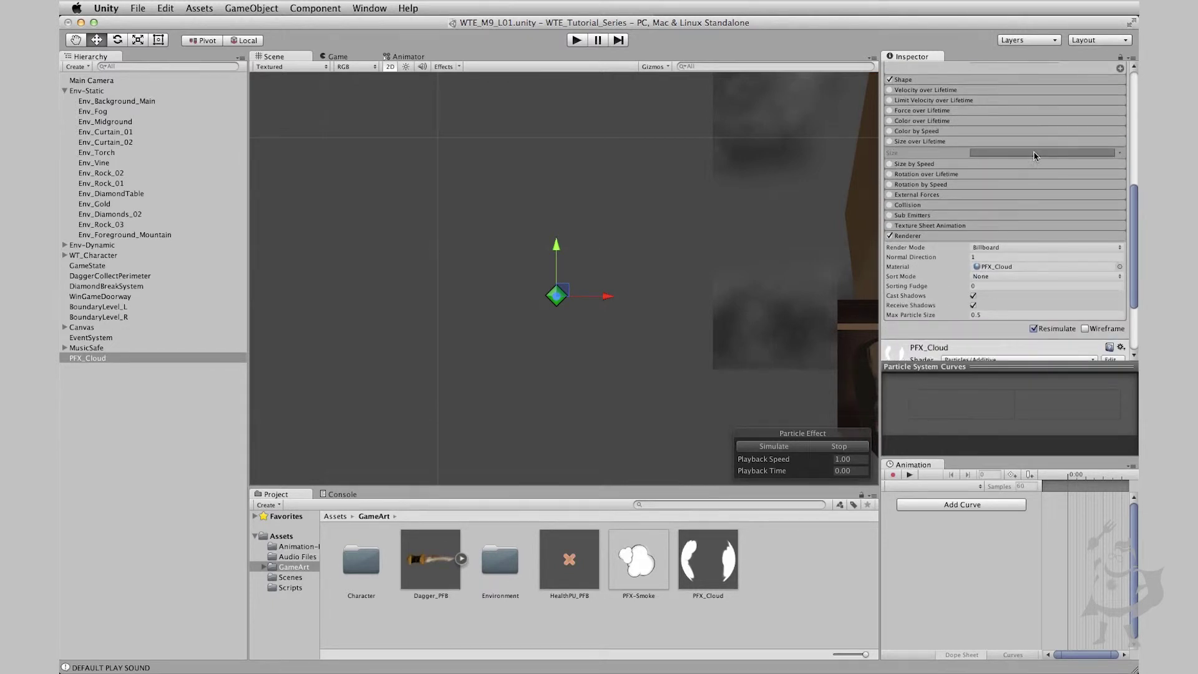
pyautogui.click(1034, 153)
pyautogui.click(1034, 153)
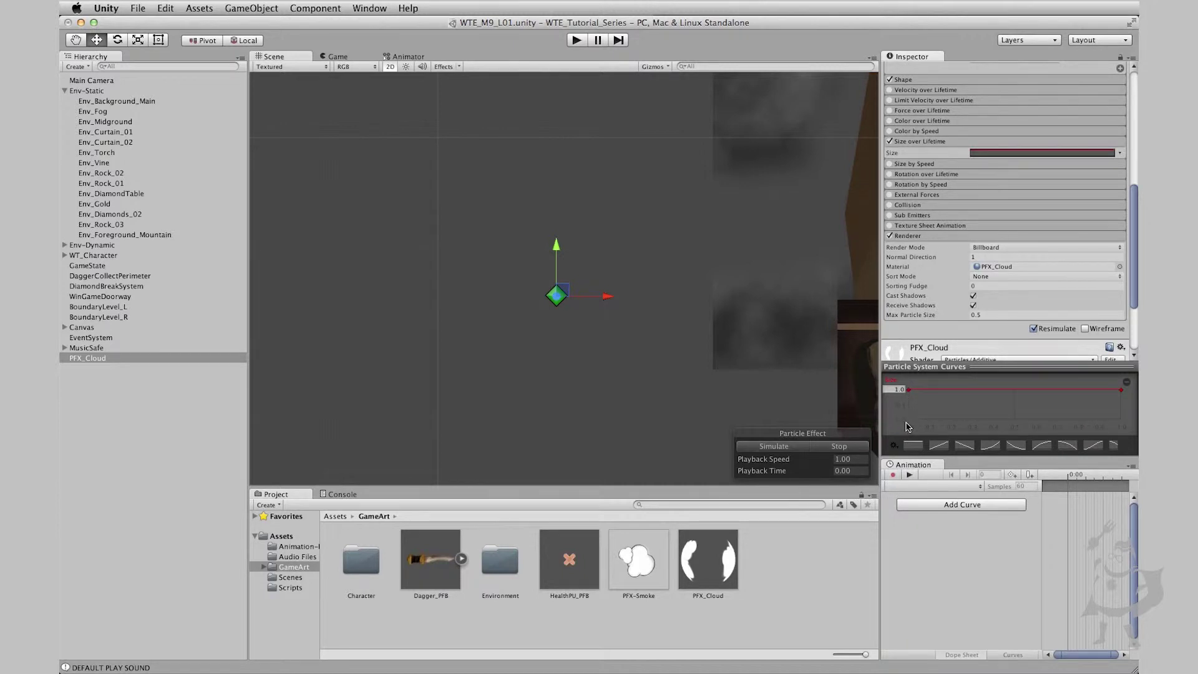
pyautogui.moveTo(908, 389); pyautogui.dragTo(909, 419)
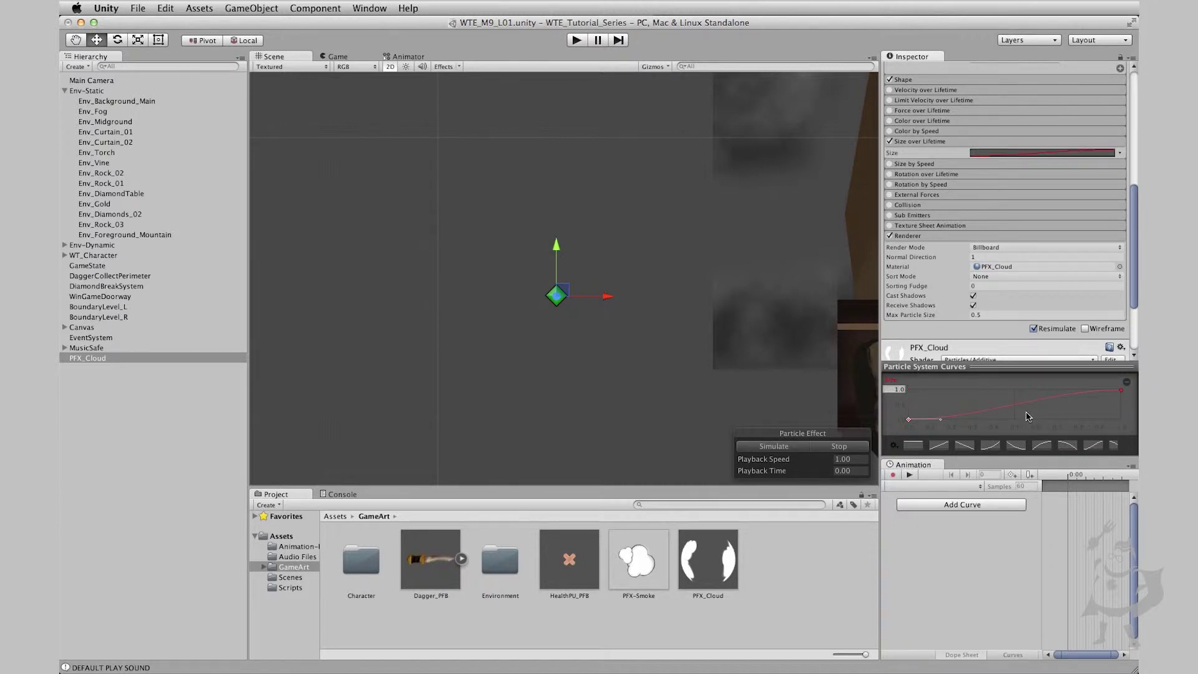
pyautogui.moveTo(1121, 390); pyautogui.dragTo(1122, 420)
pyautogui.doubleClick(1018, 390)
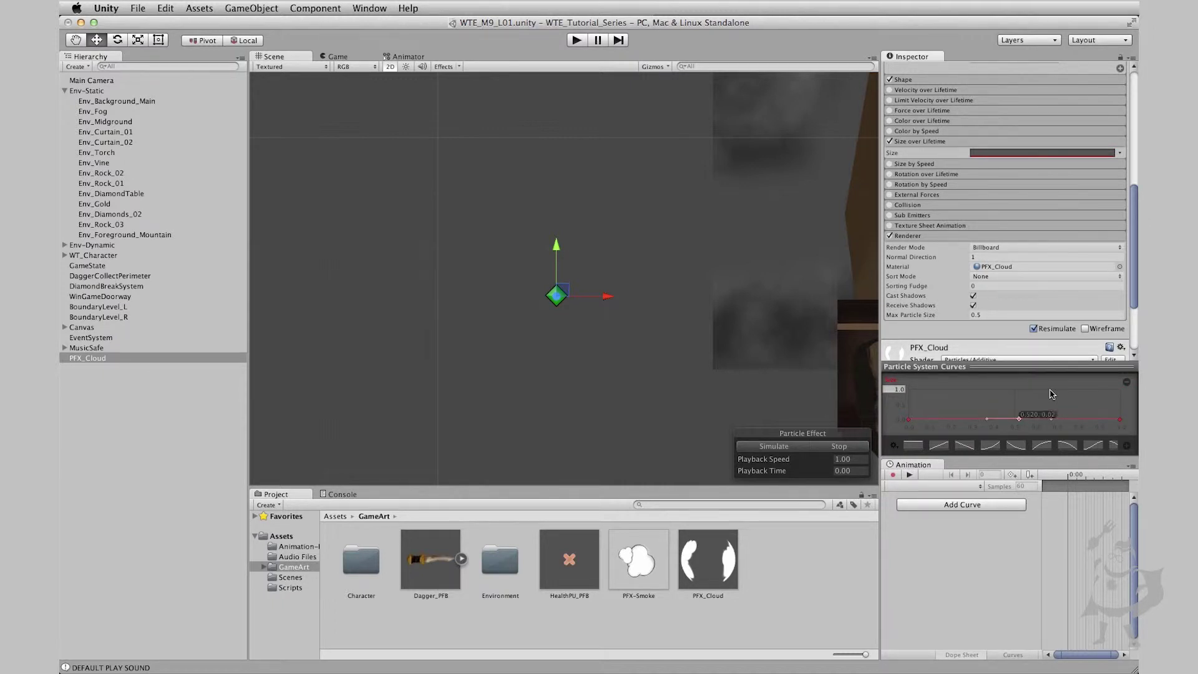
pyautogui.moveTo(1048, 393)
pyautogui.mouseDown()
pyautogui.moveTo(1087, 393)
pyautogui.moveTo(1048, 389)
pyautogui.mouseUp()
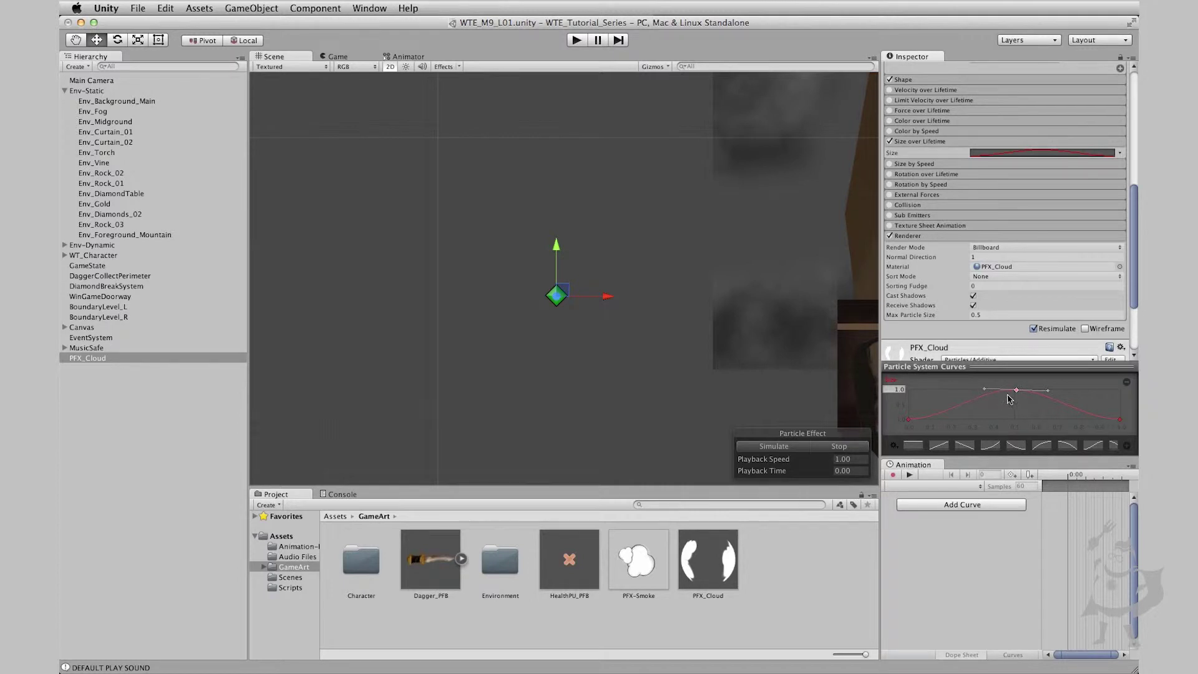
pyautogui.moveTo(1048, 390); pyautogui.dragTo(1089, 414)
# Step: Enable Rotation by Speed with an angular velocity of 180 and a speed range starting at 1
pyautogui.click(891, 185)
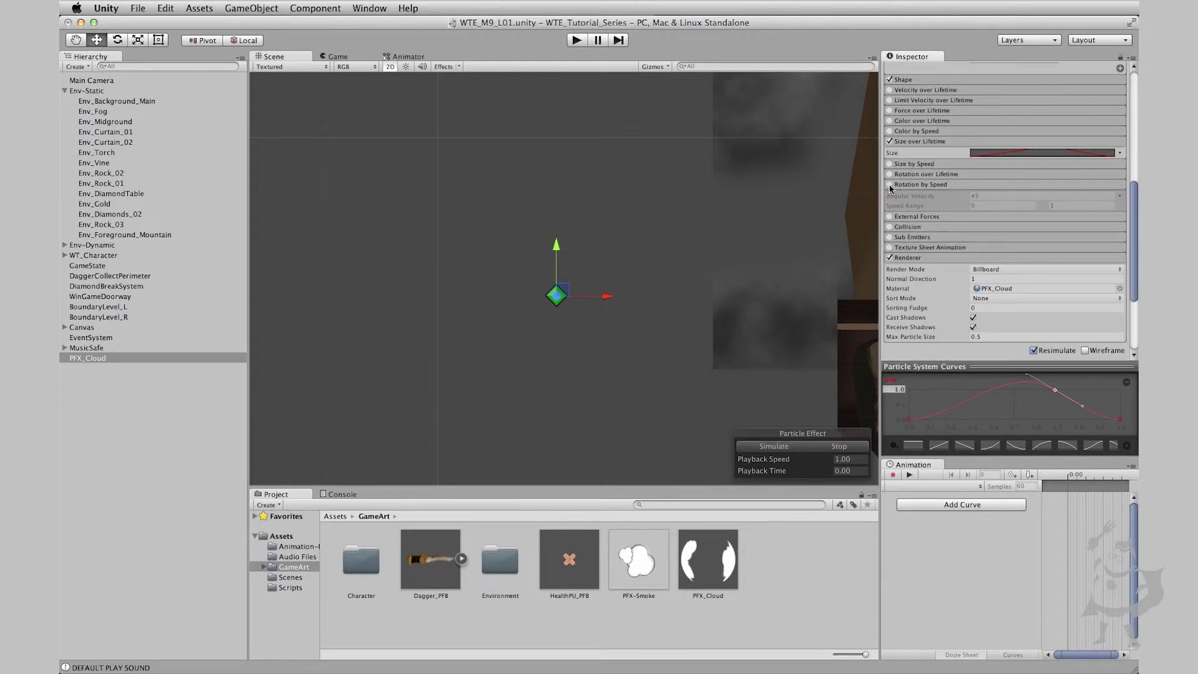
pyautogui.click(890, 184)
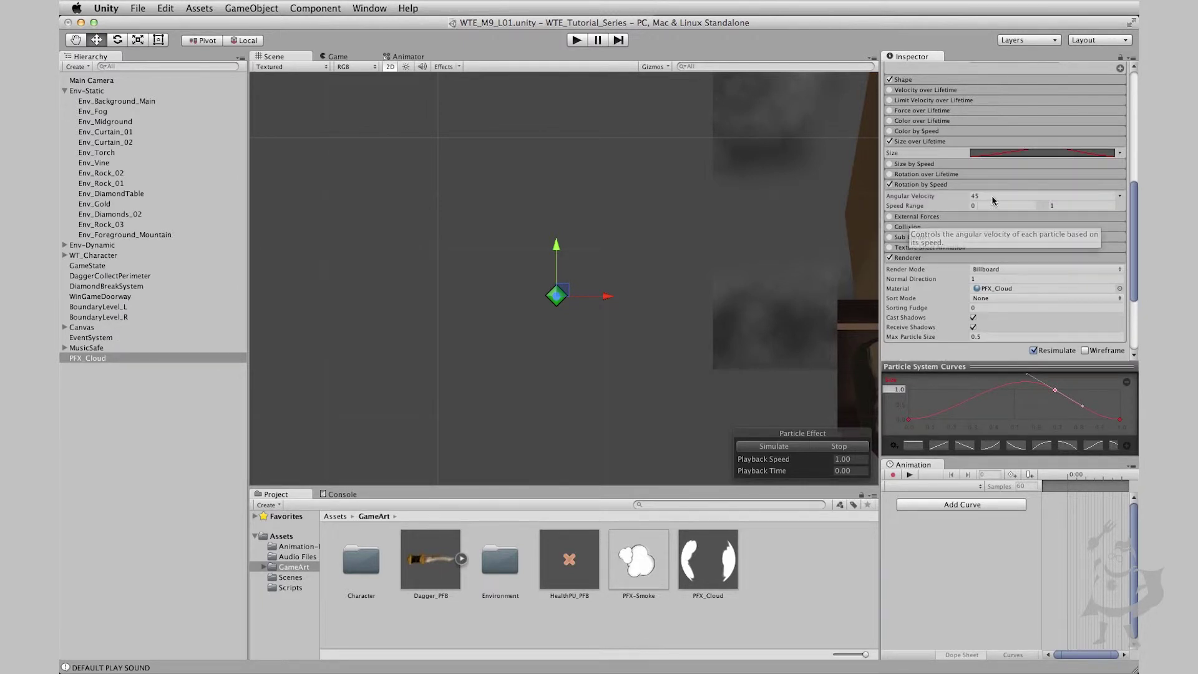
pyautogui.click(993, 197)
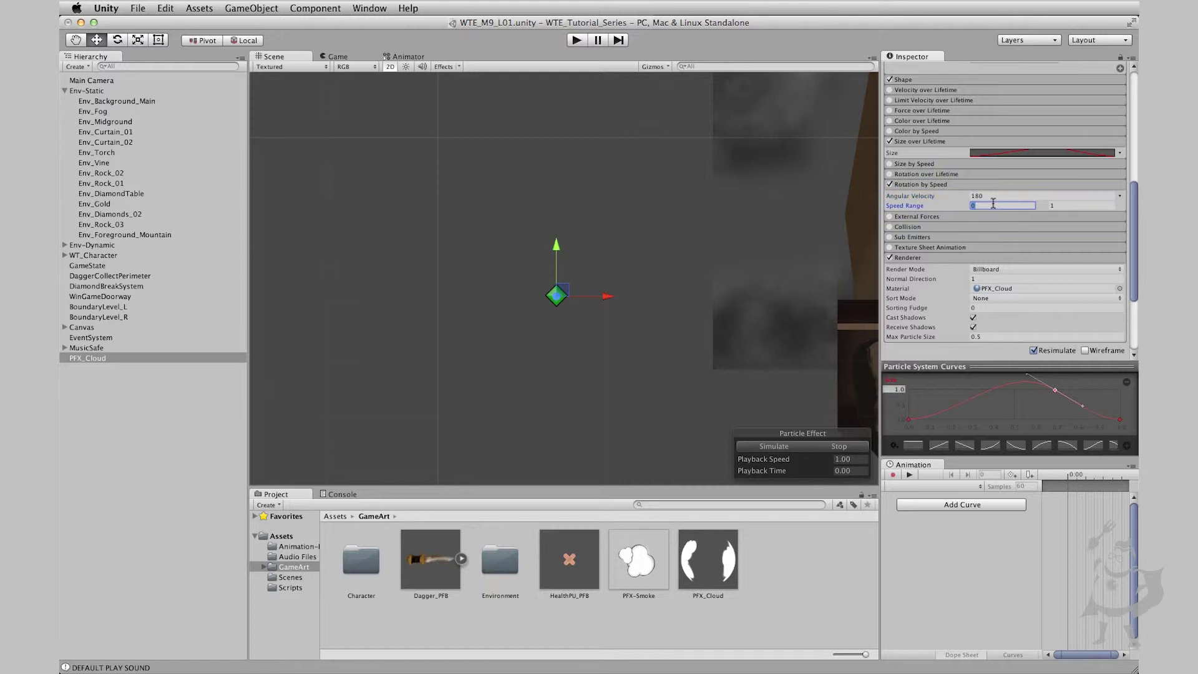
pyautogui.write('0.99')
pyautogui.click(1074, 207)
pyautogui.click(1006, 207)
pyautogui.write('1')
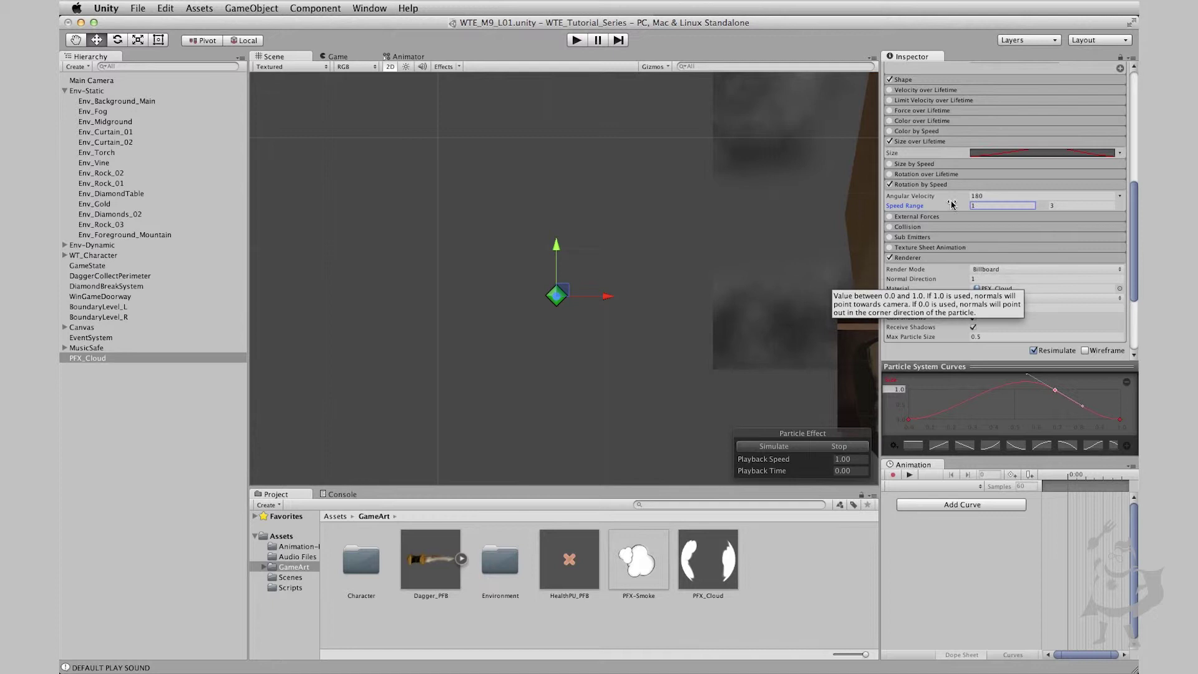
# Step: Set the PFX_Cloud particle system's start size to 1.7
pyautogui.scroll(-1, 986, 291)
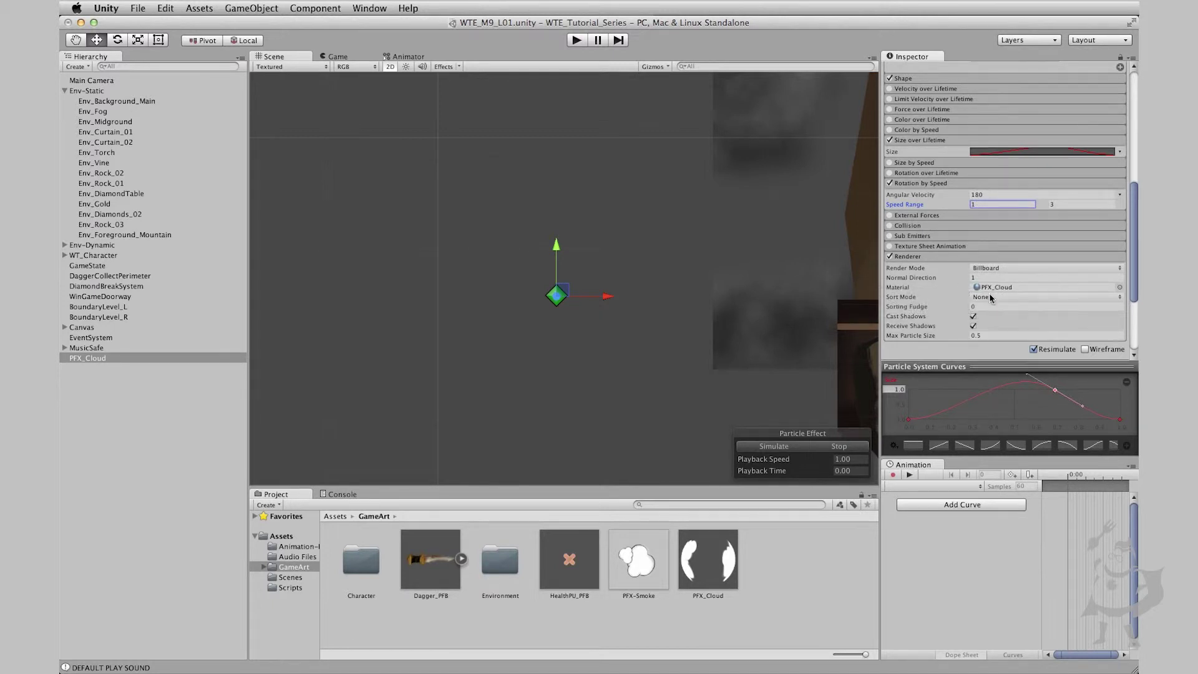
pyautogui.scroll(10, 1000, 304)
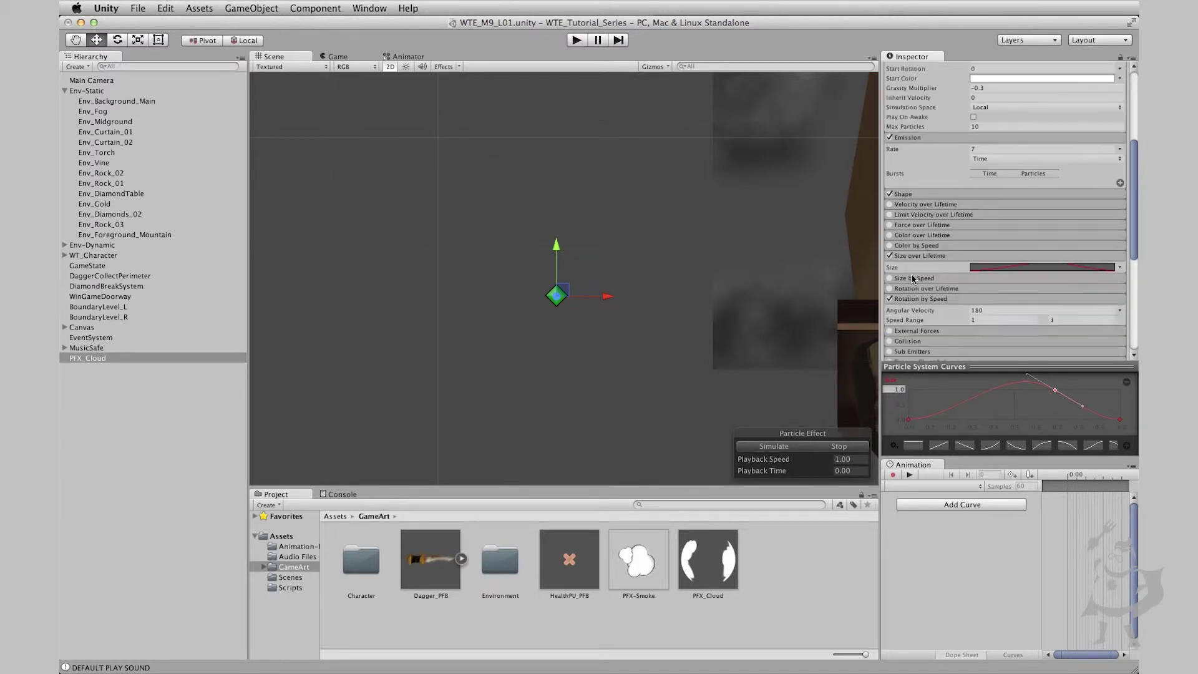
pyautogui.scroll(3, 913, 279)
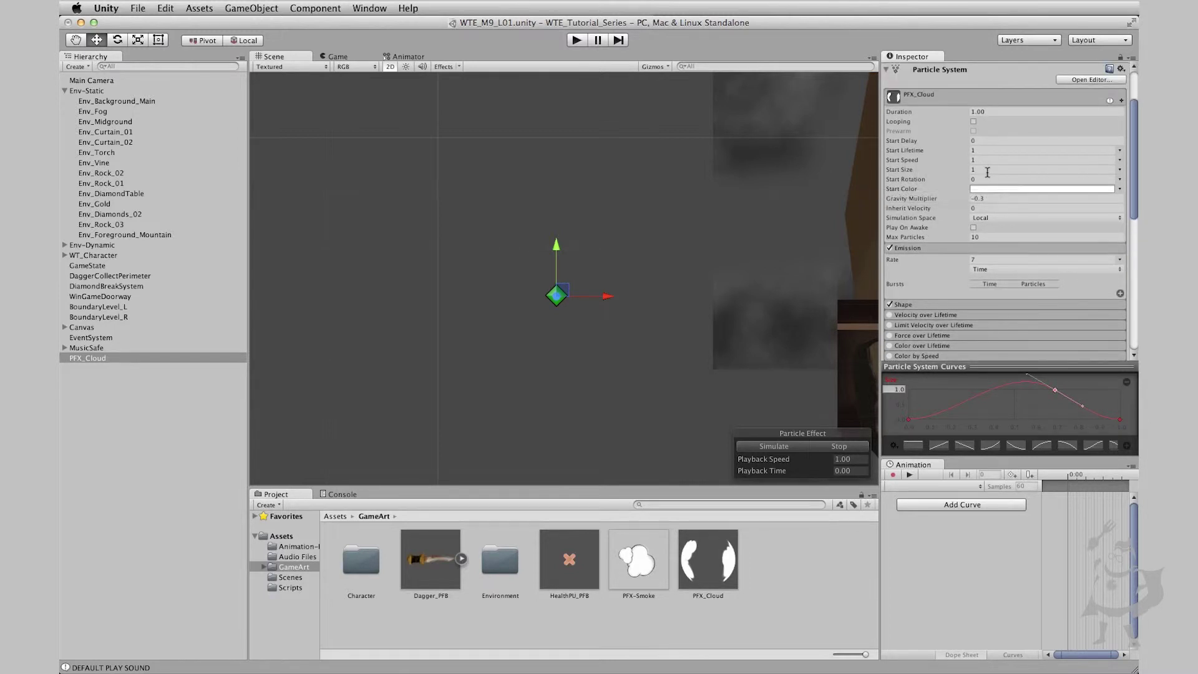
pyautogui.click(999, 170)
pyautogui.write('1.7')
# Step: Simulate the PFX_Cloud particle effect several times in the level to check its look and size against the scene
pyautogui.click(775, 446)
pyautogui.click(786, 451)
pyautogui.moveTo(580, 345); pyautogui.dragTo(492, 347, button='middle')
pyautogui.scroll(-5, 301, 303)
pyautogui.keyDown('alt'); pyautogui.moveTo(638, 300); pyautogui.dragTo(670, 303); pyautogui.keyUp('alt')
pyautogui.scroll(4, 734, 312)
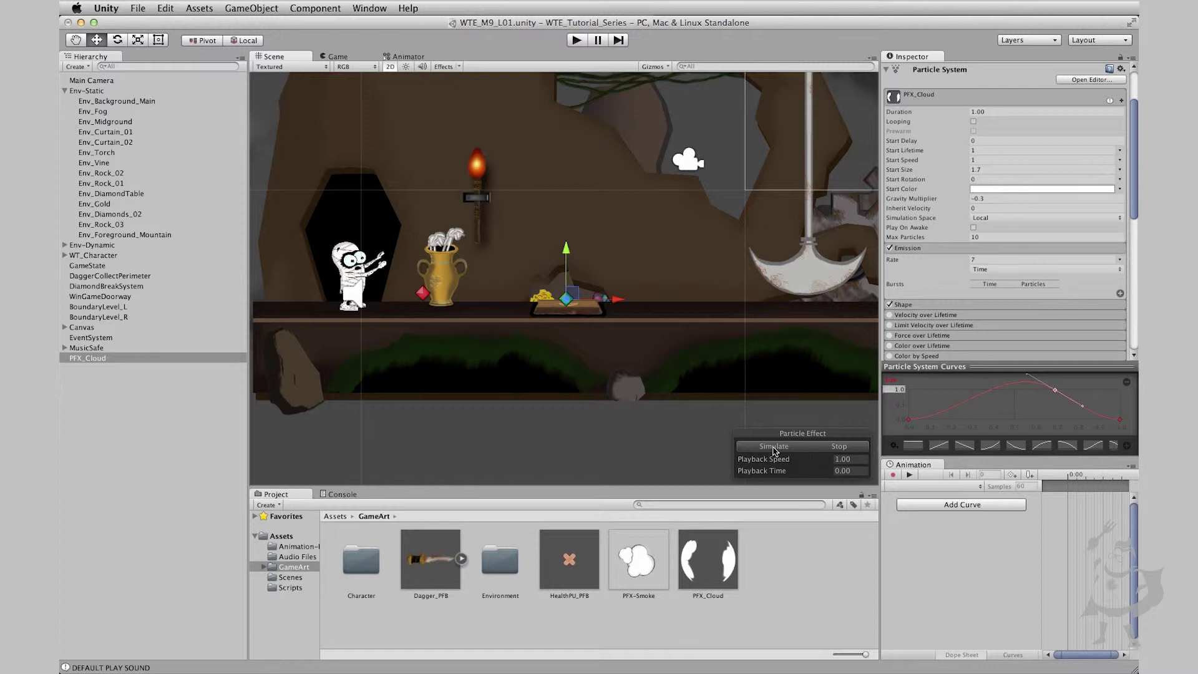
pyautogui.click(774, 447)
pyautogui.click(787, 446)
pyautogui.click(789, 450)
pyautogui.click(783, 446)
pyautogui.click(542, 329)
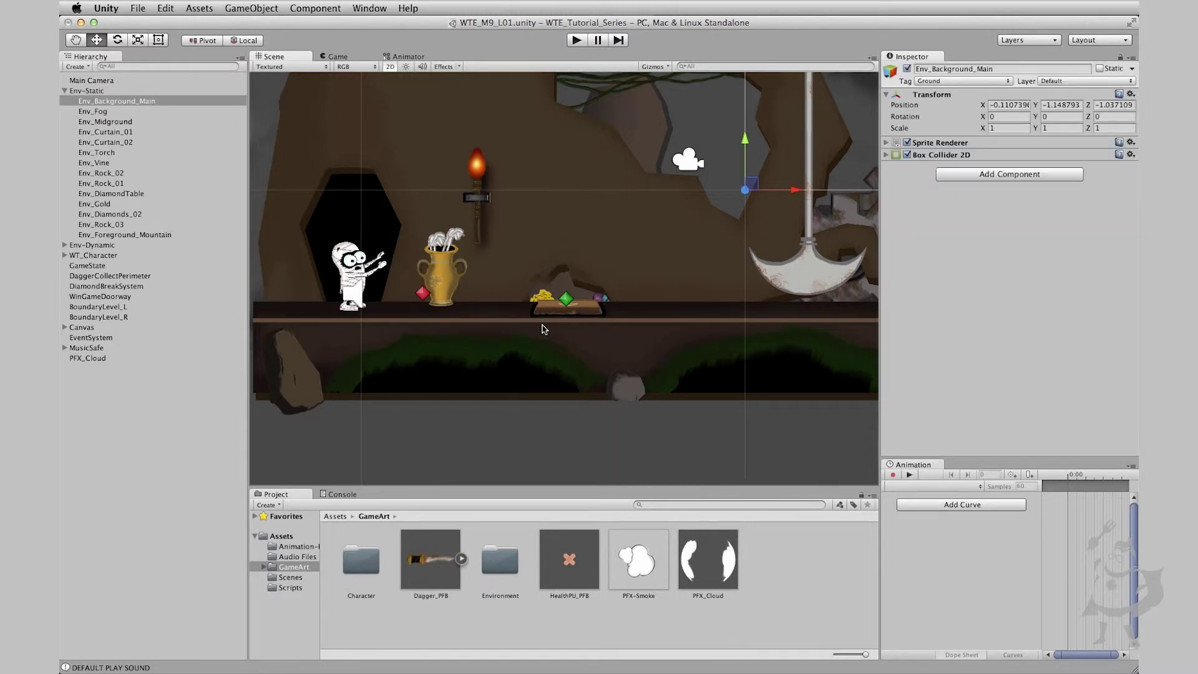
pyautogui.scroll(-3, 581, 272)
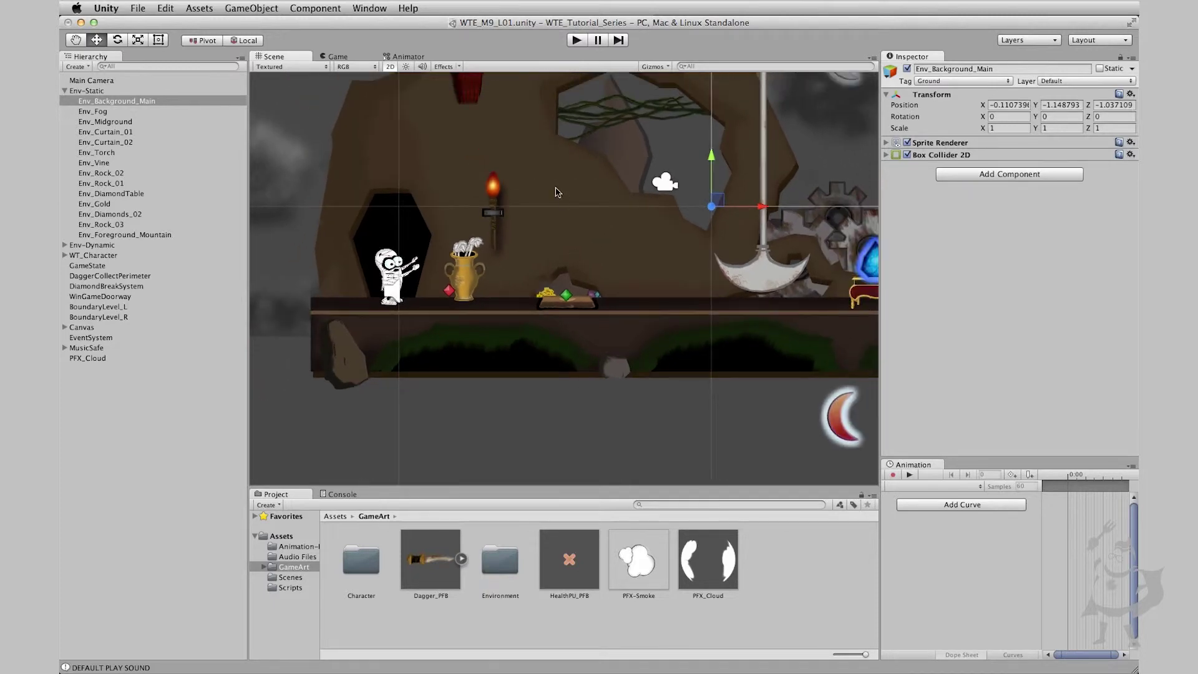
pyautogui.moveTo(603, 155); pyautogui.dragTo(585, 323, button='middle')
pyautogui.moveTo(593, 262); pyautogui.dragTo(586, 193, button='middle')
pyautogui.scroll(-1, 612, 269)
pyautogui.keyDown('alt'); pyautogui.moveTo(611, 268); pyautogui.dragTo(642, 227, button='right'); pyautogui.keyUp('alt')
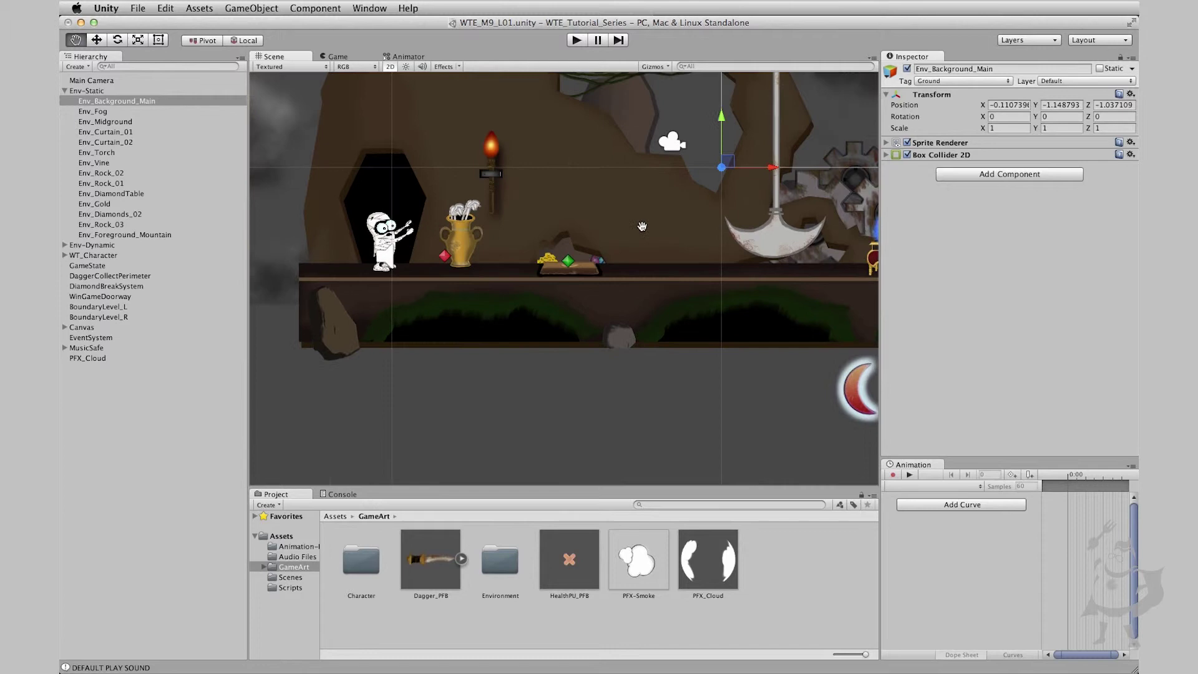
# Step: Open the GameState object's GameState script in MonoDevelop and add a //PFX comment below the characterMovement variable
pyautogui.moveTo(217, 113); pyautogui.dragTo(98, 269, button='middle')
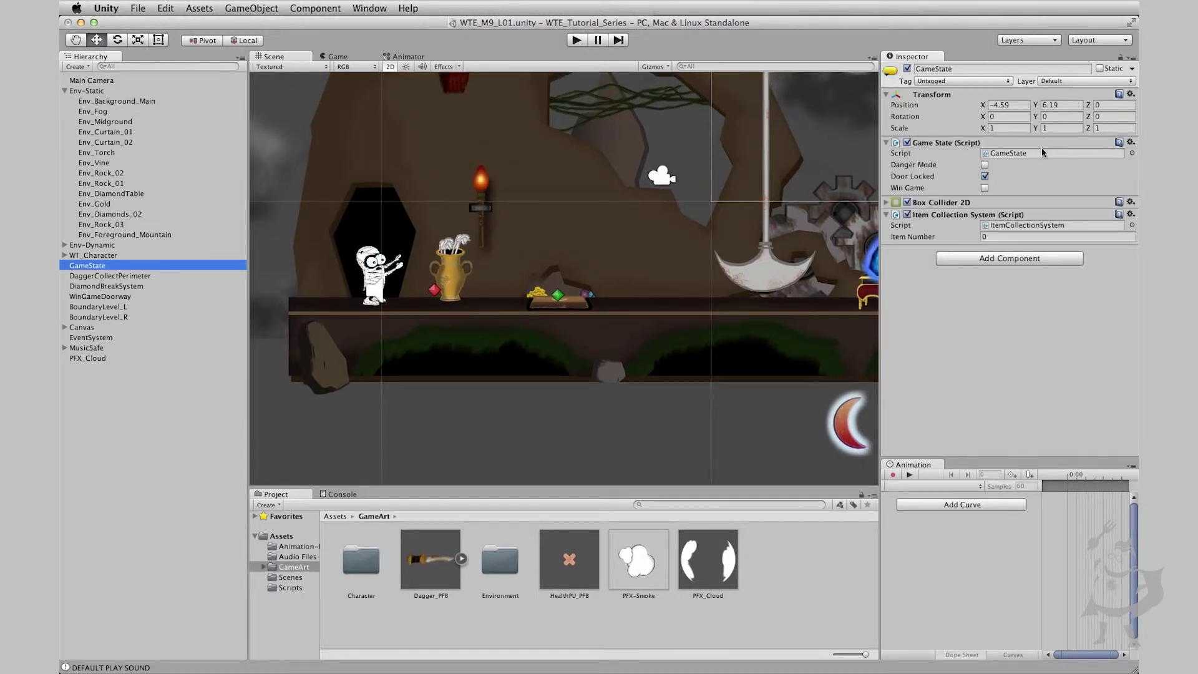
pyautogui.doubleClick(1024, 153)
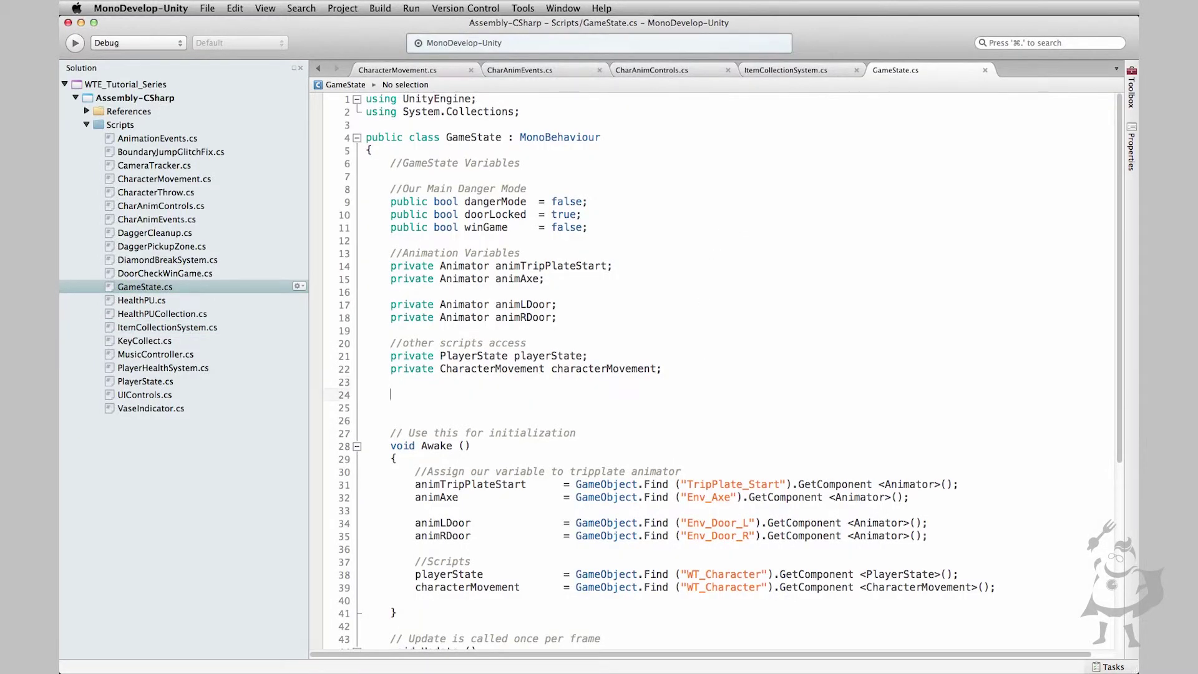
pyautogui.click(390, 407)
pyautogui.press('Up')
pyautogui.press('Up')
pyautogui.press('Up')
pyautogui.press('Up')
pyautogui.press('Down')
pyautogui.press('Down')
pyautogui.press('Down')
pyautogui.write('//PFX')
pyautogui.press('Return')
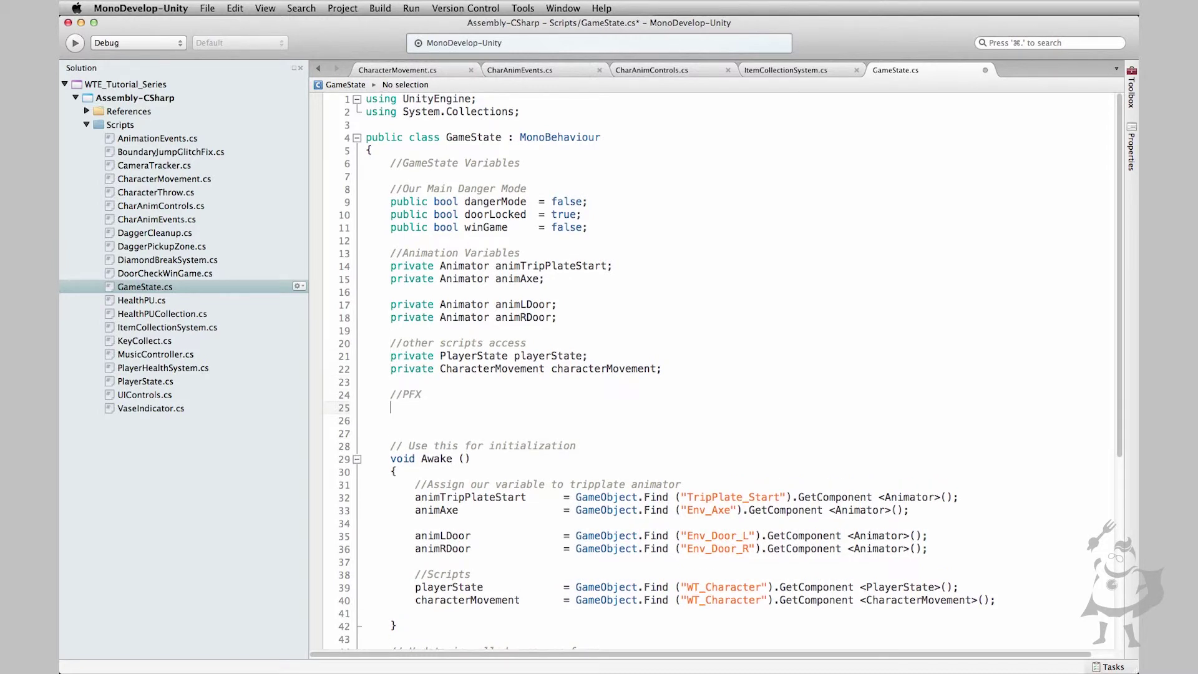
# Step: Declare public ParticleSystem pfxCloud; under the //PFX comment and save the script
pyautogui.write('pu')
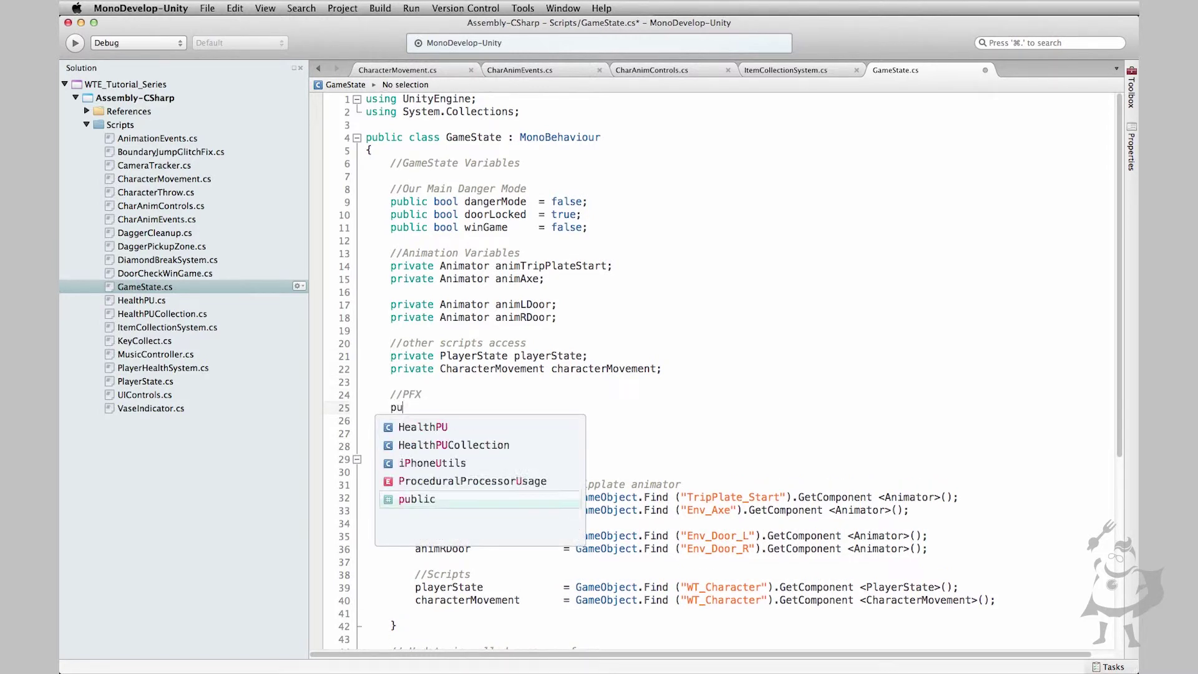
pyautogui.write('blic')
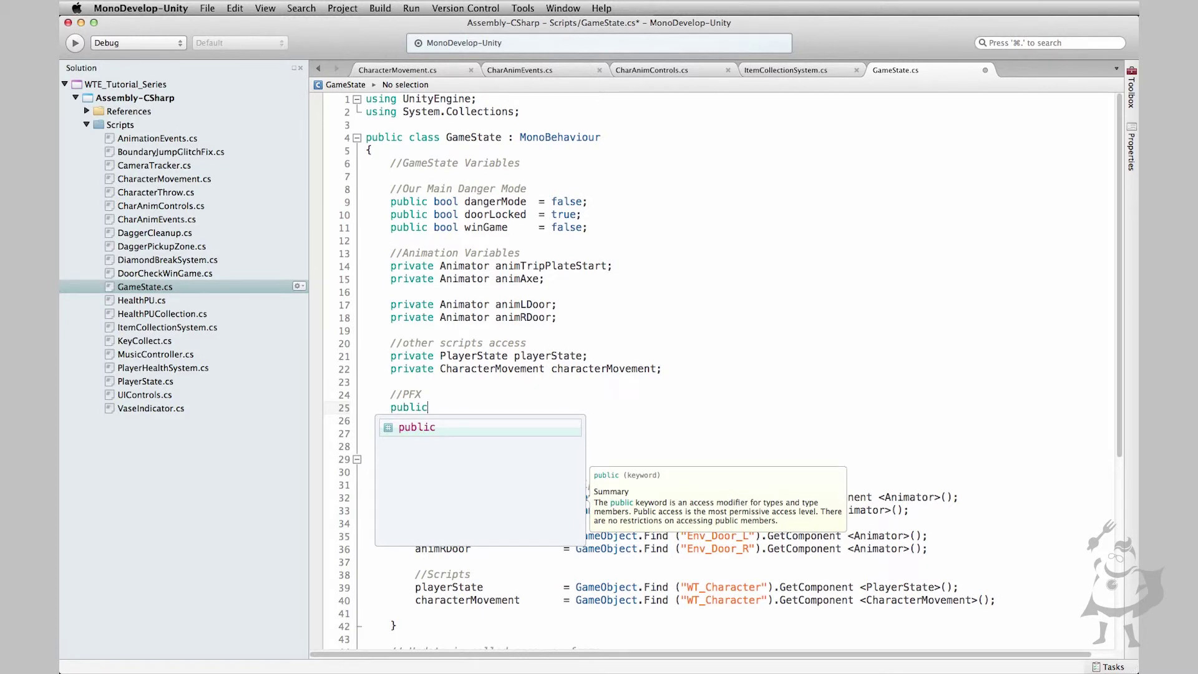
pyautogui.write(' Particl')
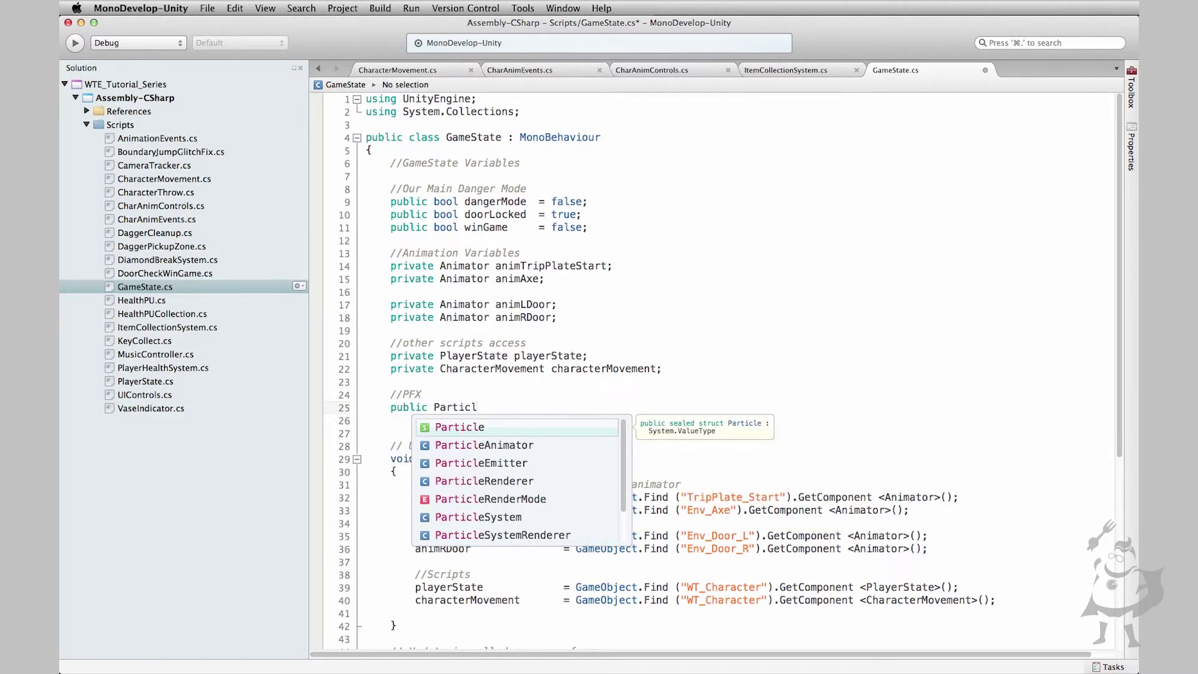
pyautogui.press('Down')
pyautogui.press('Down')
pyautogui.press('Down')
pyautogui.press('Down')
pyautogui.press('Down')
pyautogui.press('Return')
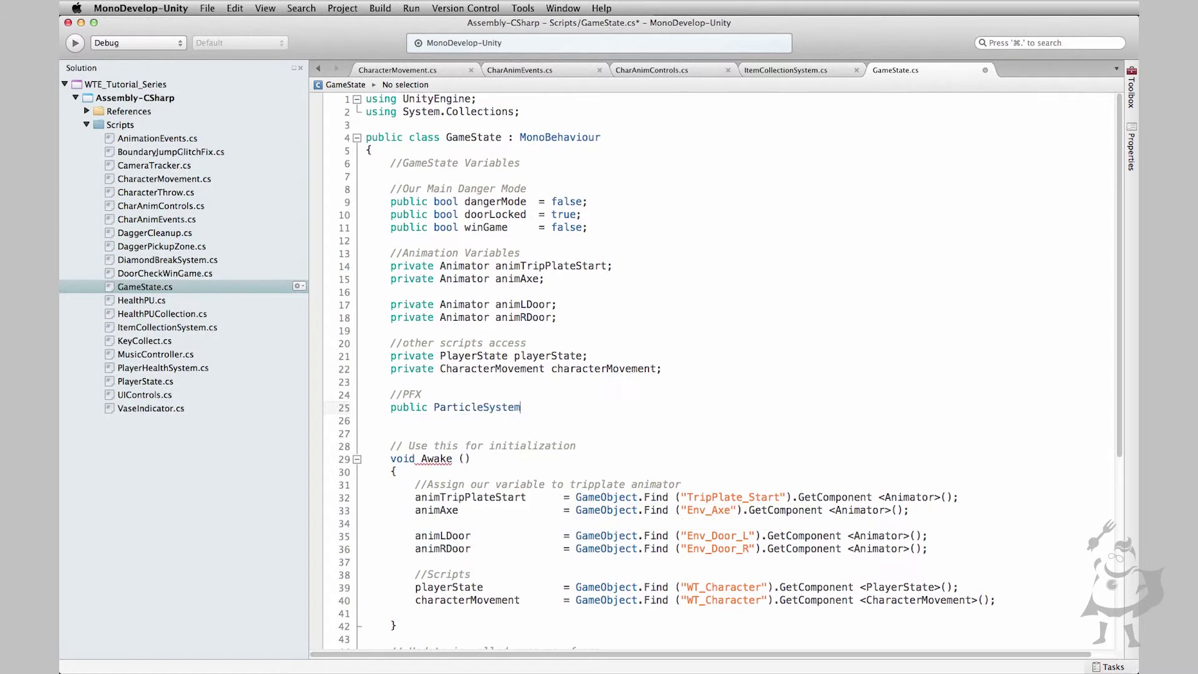
pyautogui.write('pfxCloud;')
pyautogui.press('super+s')
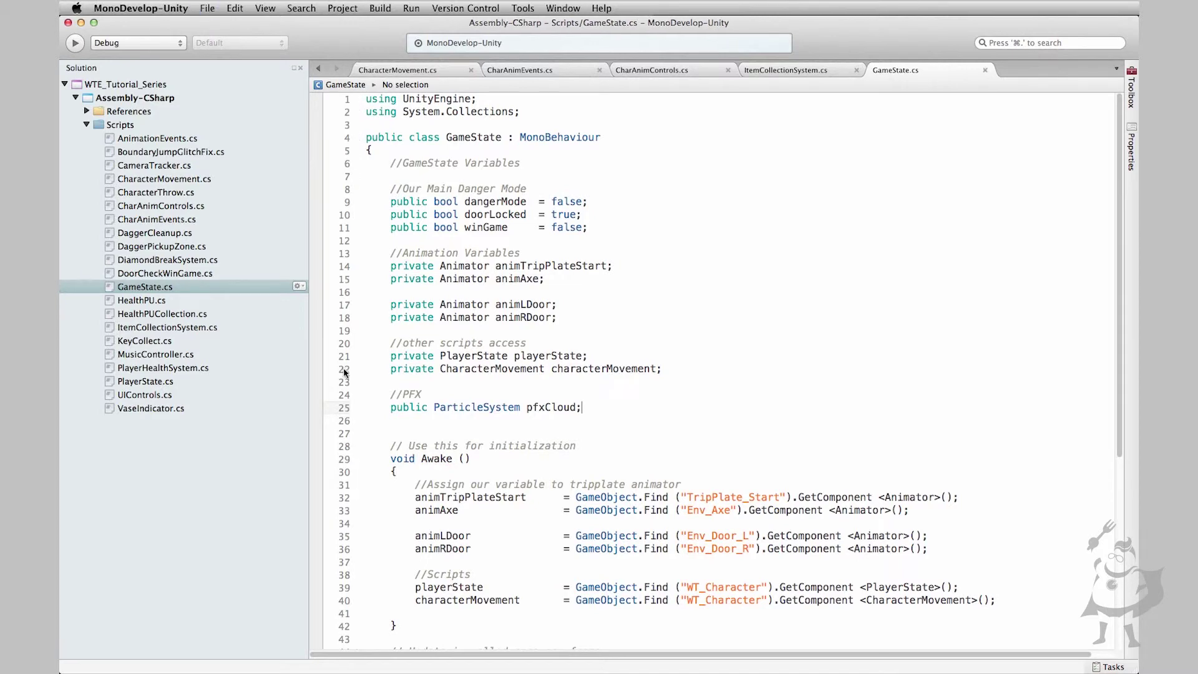
# Step: Return to Unity and assign the scene's PFX_Cloud particle system to the GameState object's Pfx Cloud variable
pyautogui.moveTo(450, 23); pyautogui.dragTo(450, 349)
pyautogui.click(430, 249)
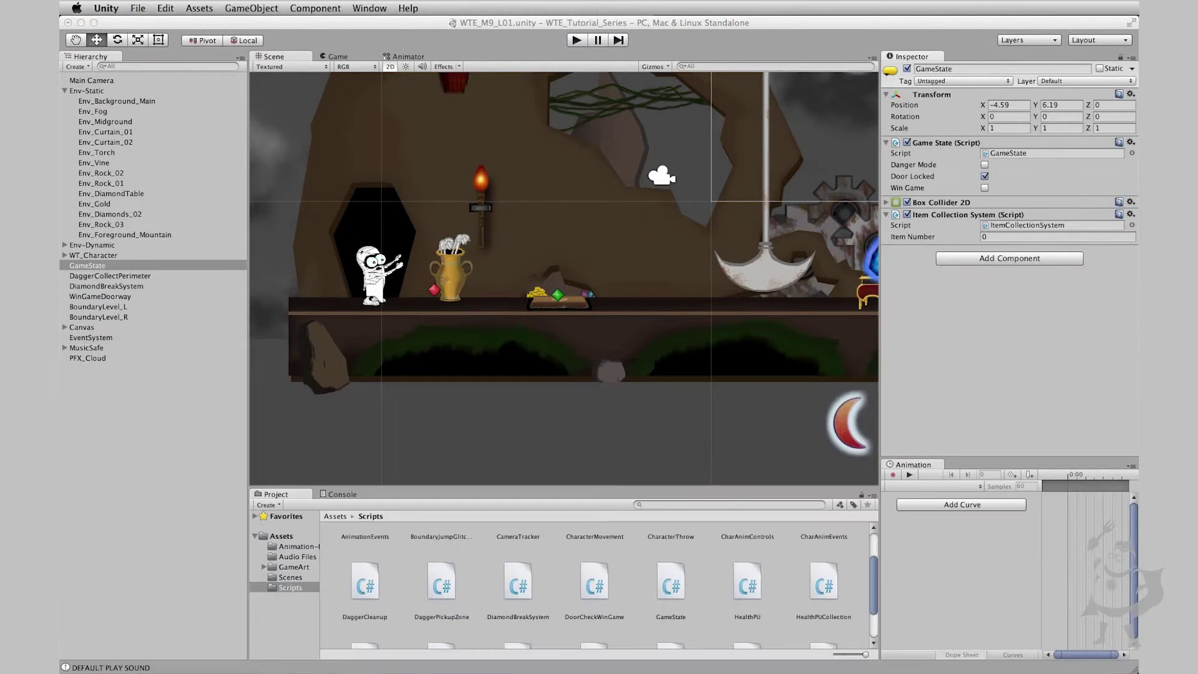
pyautogui.click(98, 268)
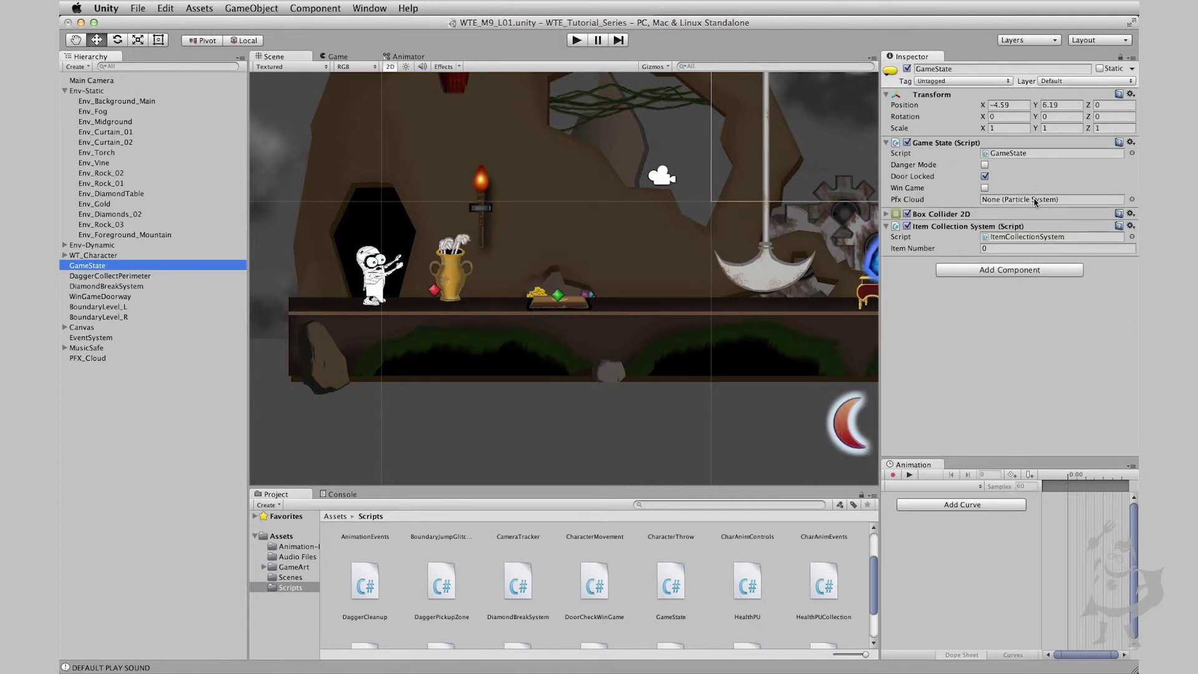
pyautogui.click(1132, 199)
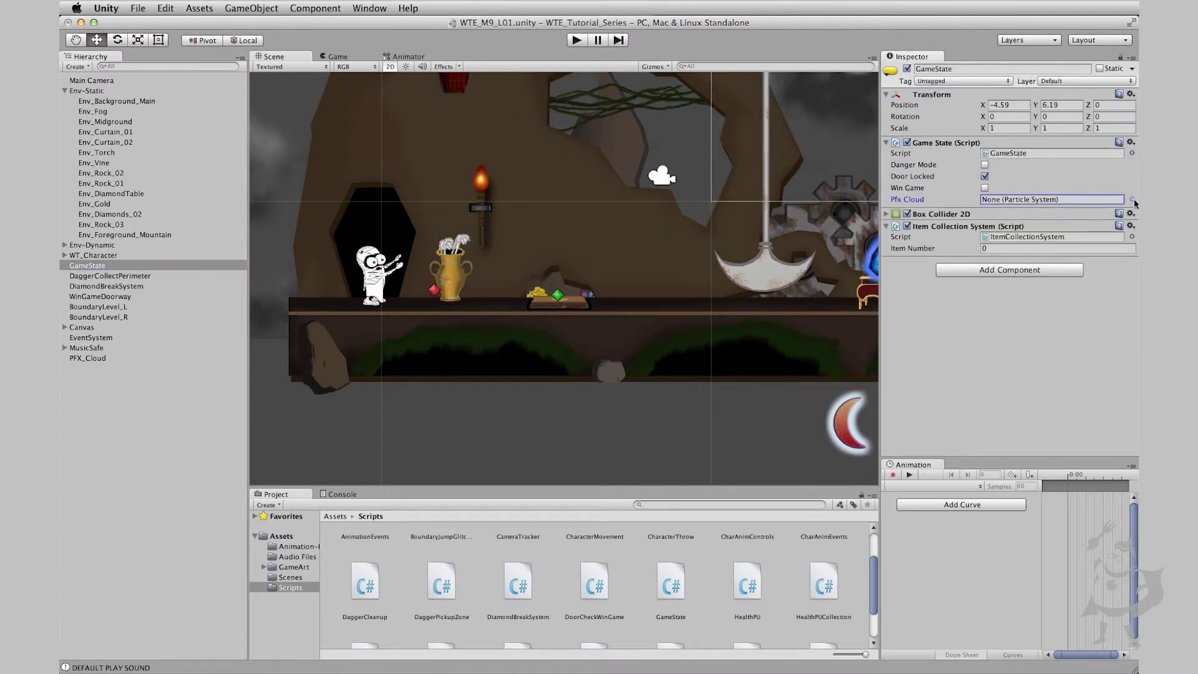
pyautogui.click(468, 156)
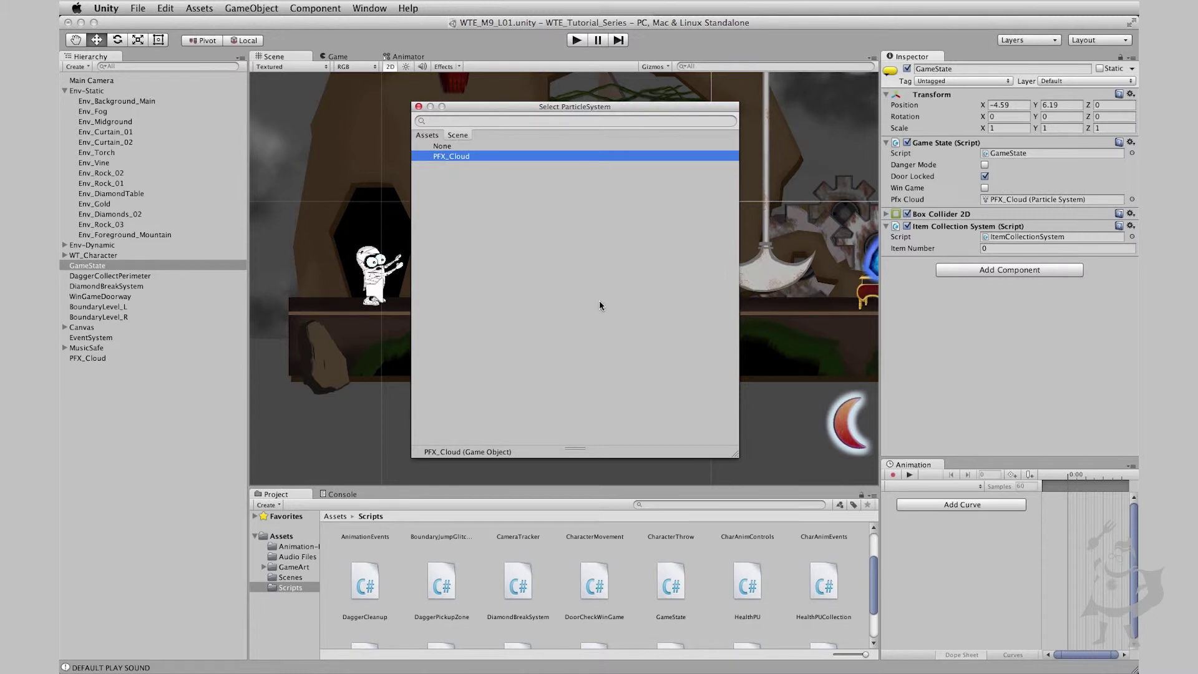
pyautogui.click(399, 269)
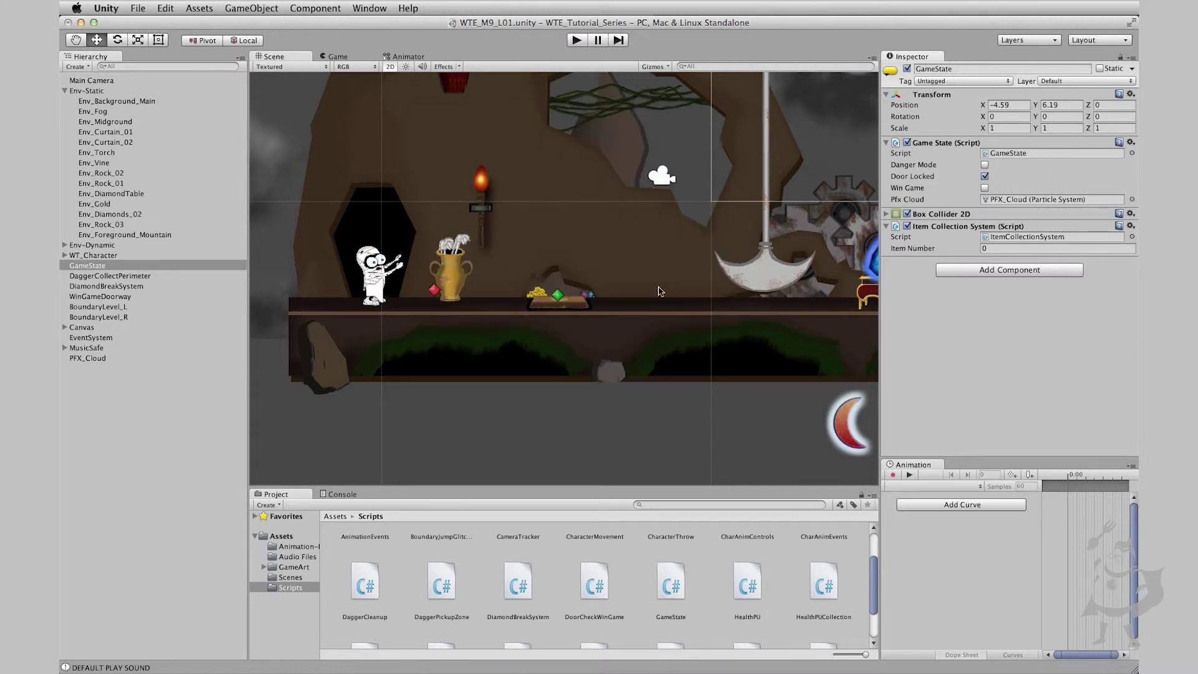
# Step: Switch to MonoDevelop and add the comment //Play Our Particles SmokeClouds below dangerMode = true; in GameState's OnTriggerEnter2D function
pyautogui.press('super+Tab')
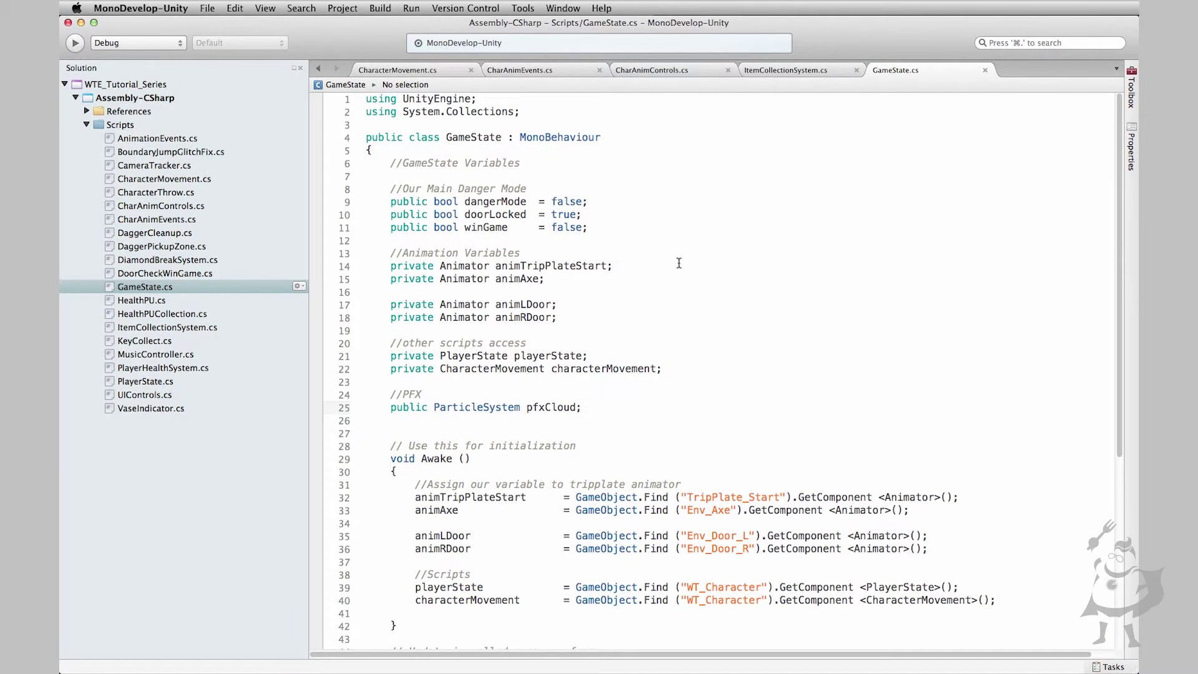
pyautogui.press('Up')
pyautogui.press('Up')
pyautogui.press('Up')
pyautogui.press('Up')
pyautogui.press('Up')
pyautogui.press('Up')
pyautogui.press('Up')
pyautogui.press('Up')
pyautogui.press('Up')
pyautogui.press('Up')
pyautogui.scroll(-8, 659, 311)
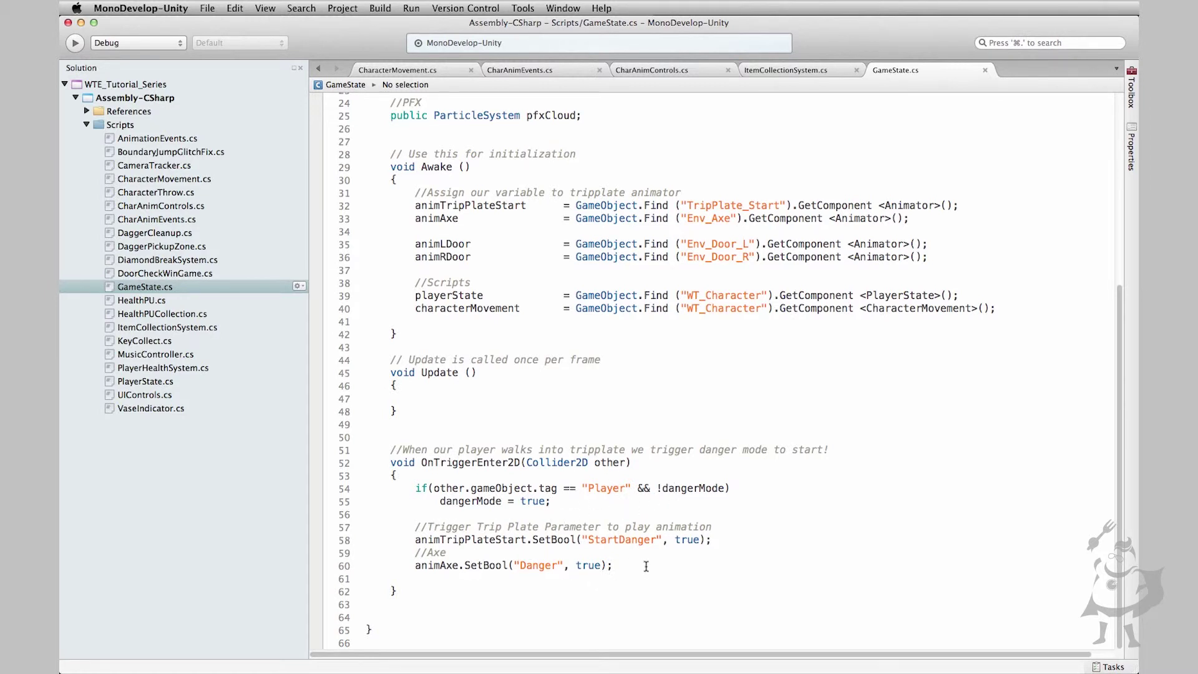
pyautogui.click(415, 515)
pyautogui.press('Return')
pyautogui.press('Return')
pyautogui.press('Up')
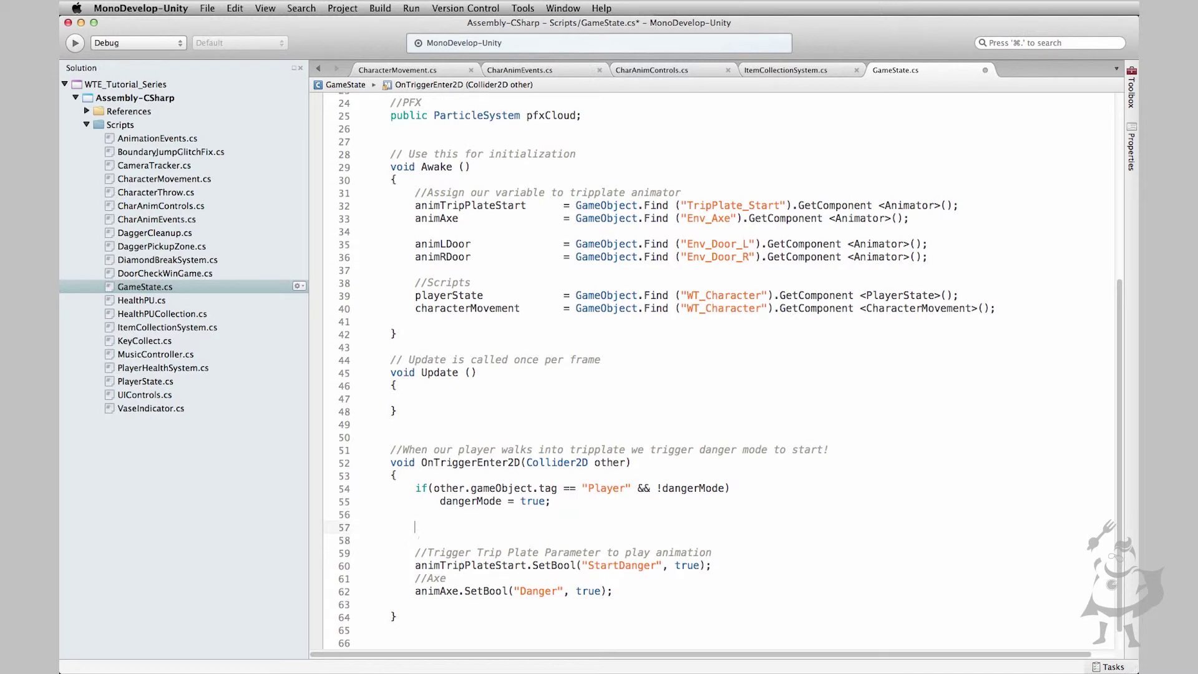
pyautogui.write('//Pla')
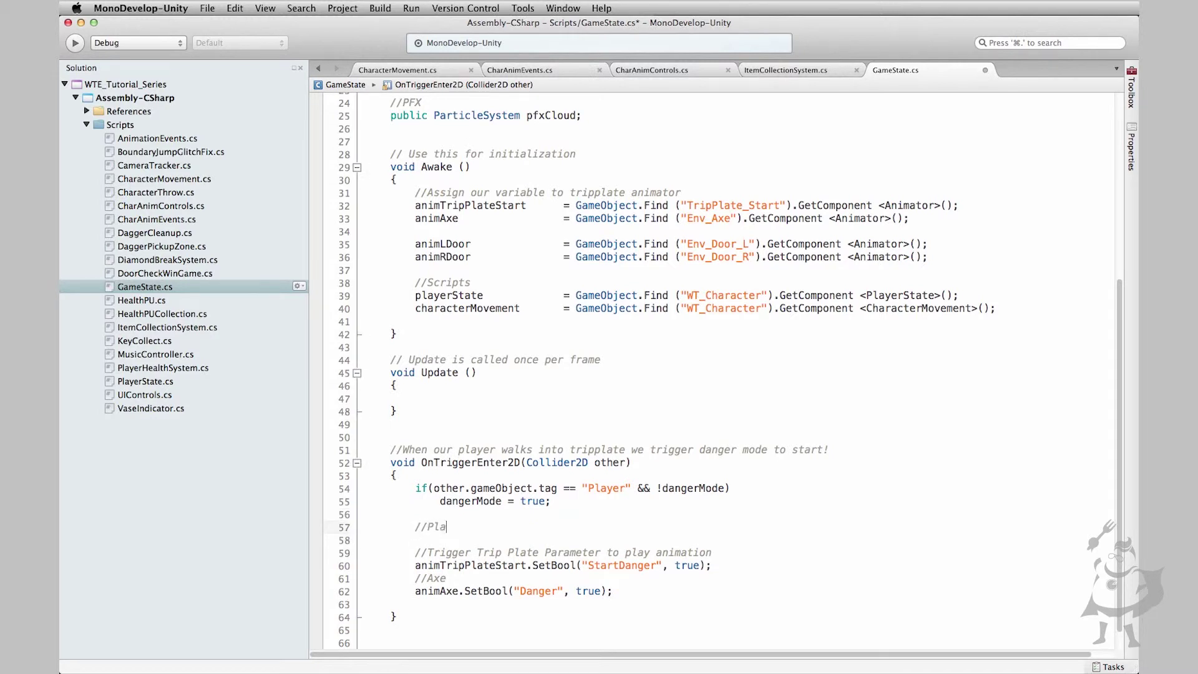
pyautogui.write('y Our Particles SmokeClouds')
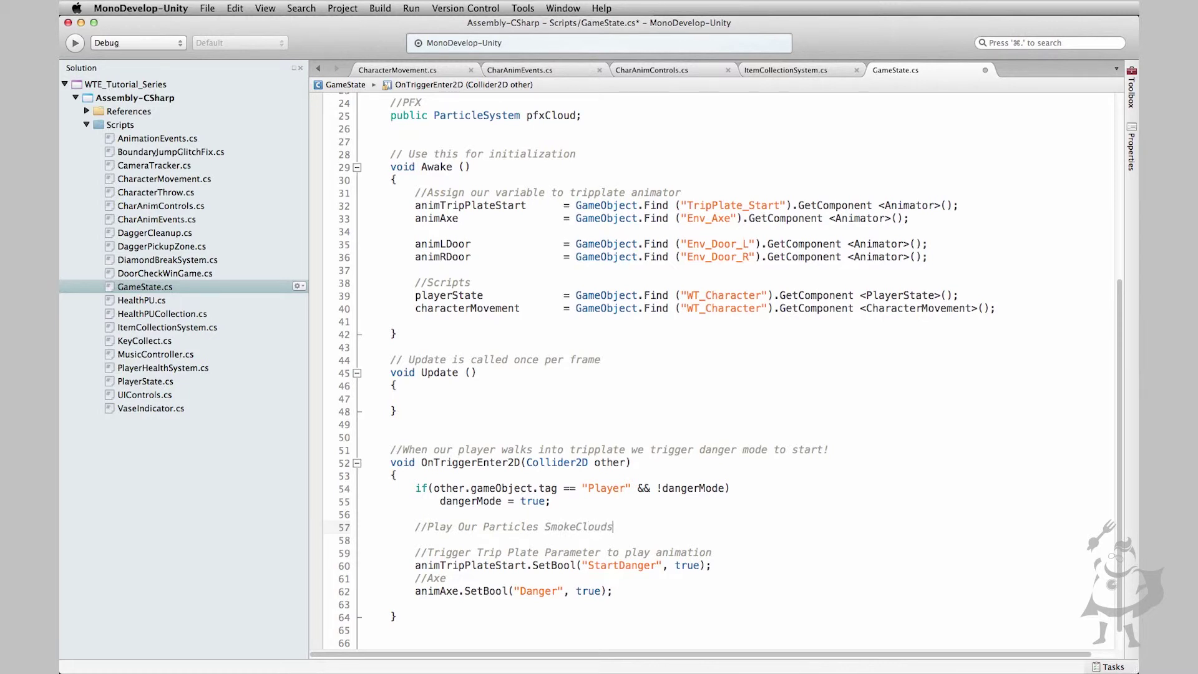
# Step: Below the SmokeClouds comment, add the line pfxCloud.renderer.sortingLayerName = "Props"; to set the particles' sorting layer
pyautogui.press('Return')
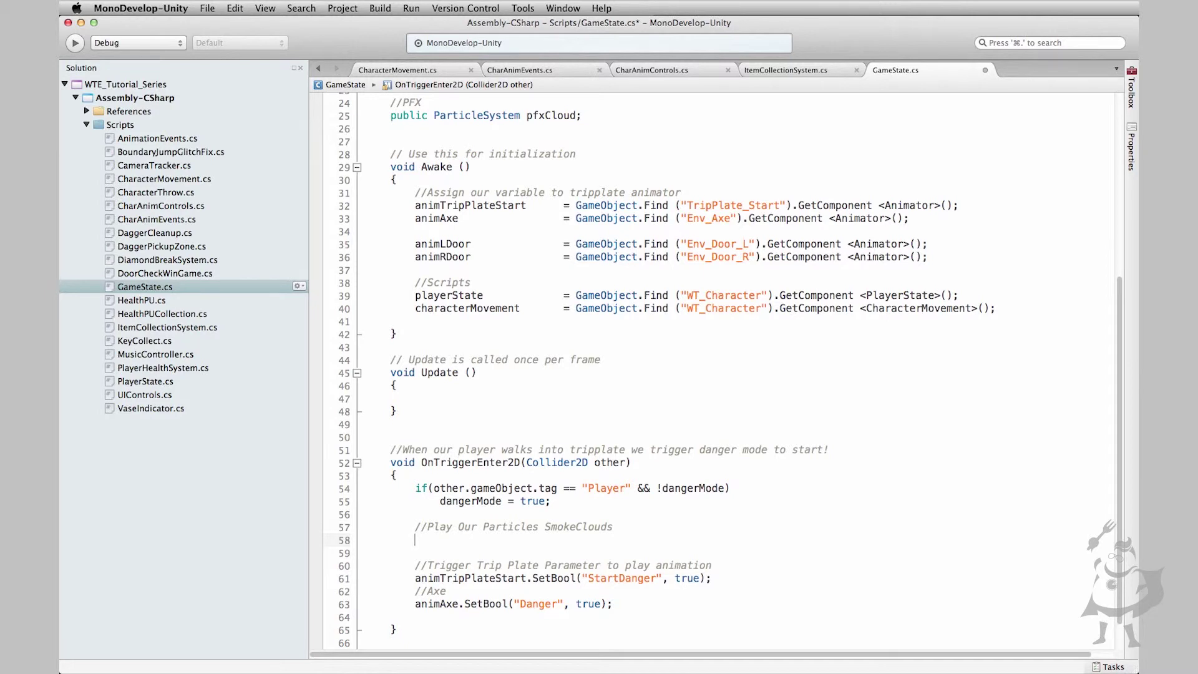
pyautogui.write('pfx')
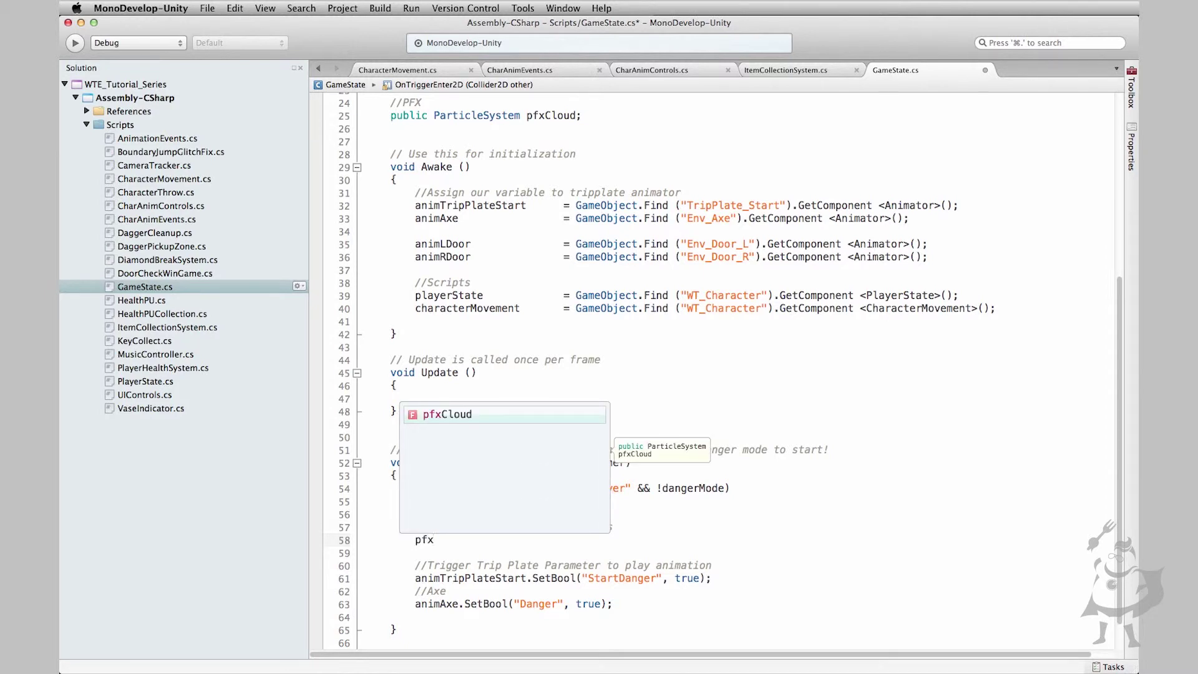
pyautogui.press('Return')
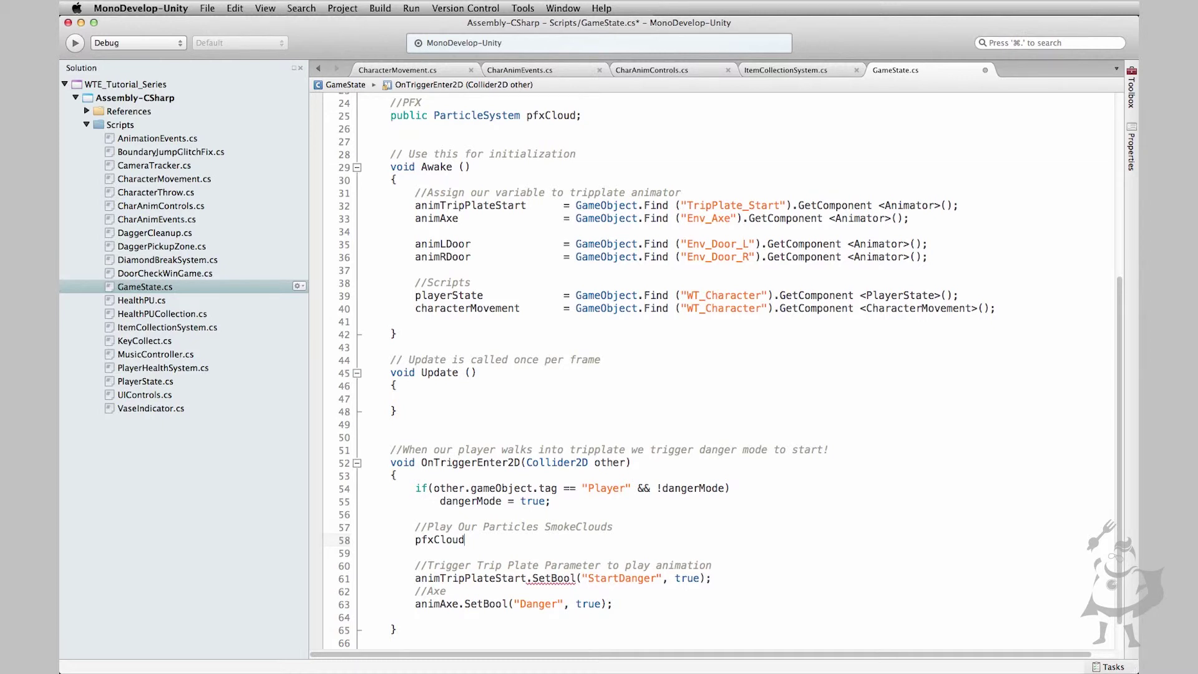
pyautogui.press('Return')
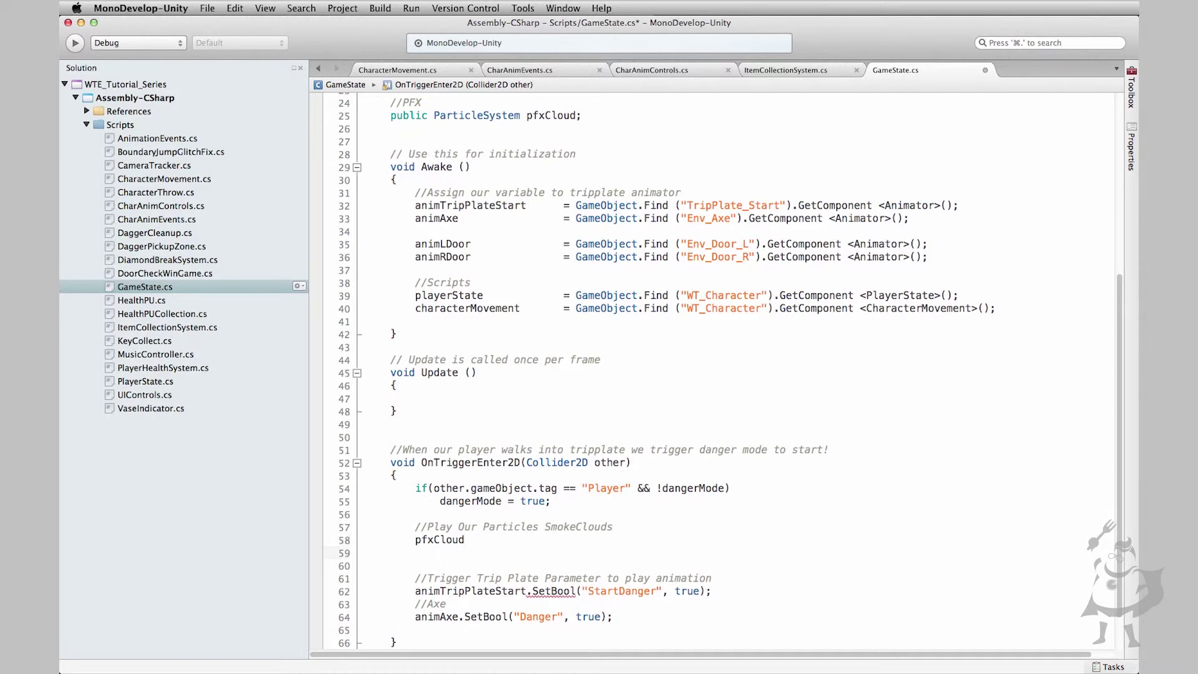
pyautogui.click(440, 540)
pyautogui.write('.renderer')
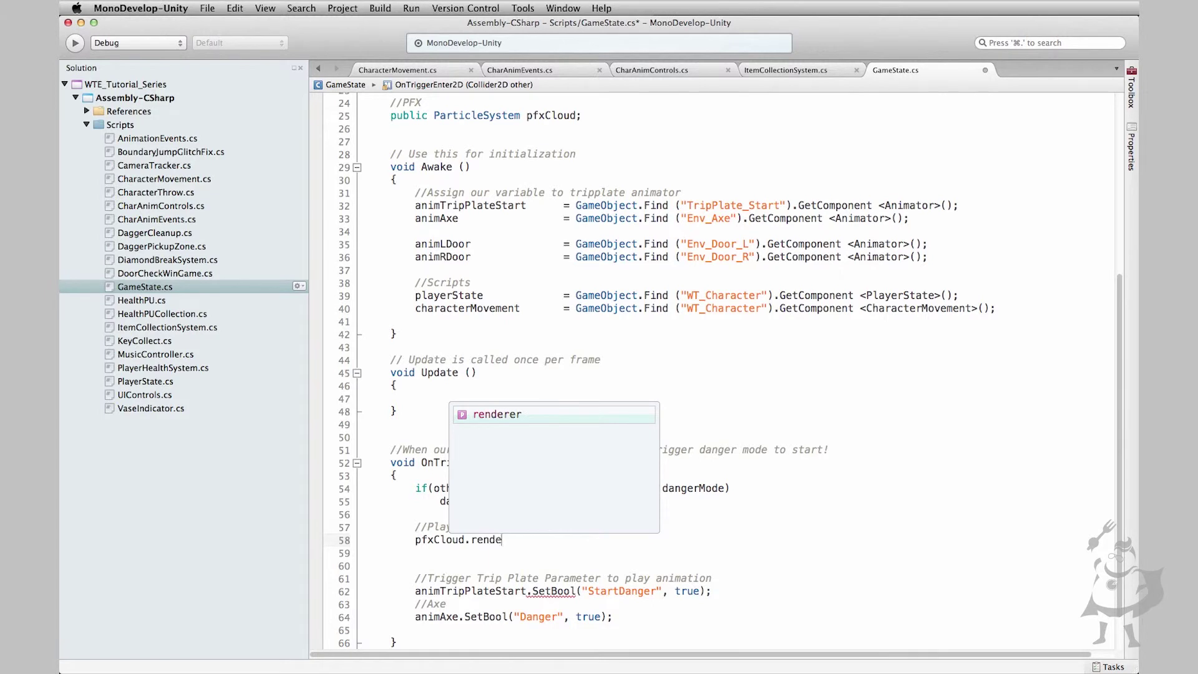
pyautogui.press('Return')
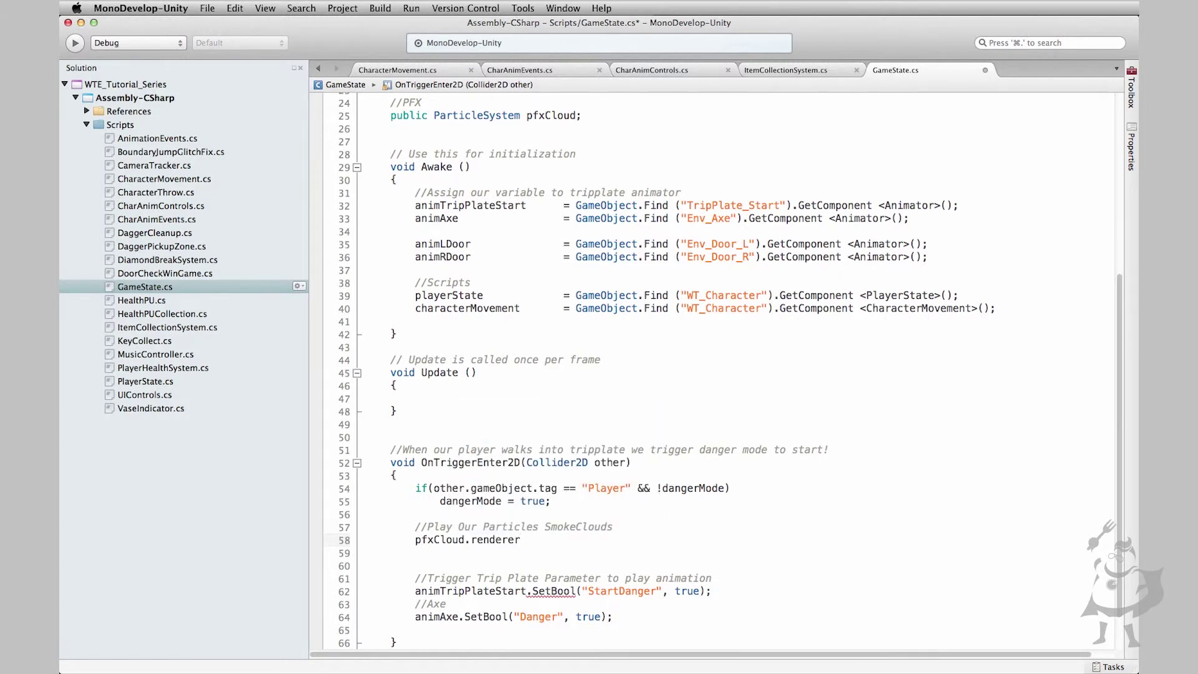
pyautogui.write('.s')
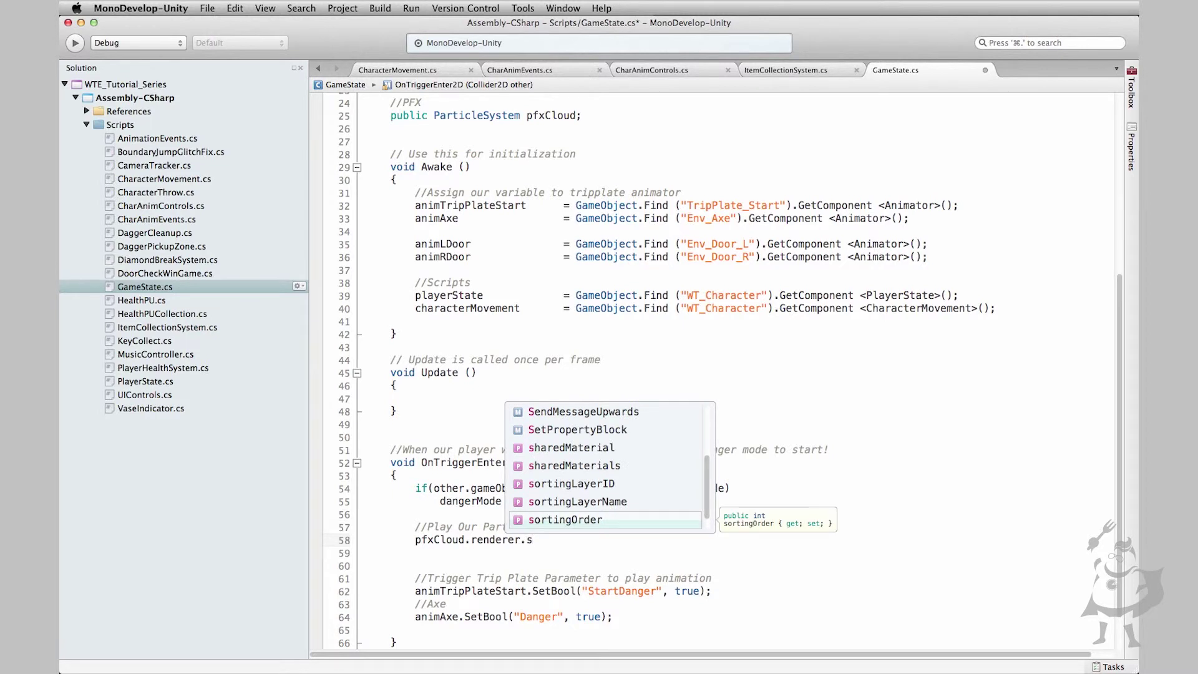
pyautogui.press('Up')
pyautogui.press('Return')
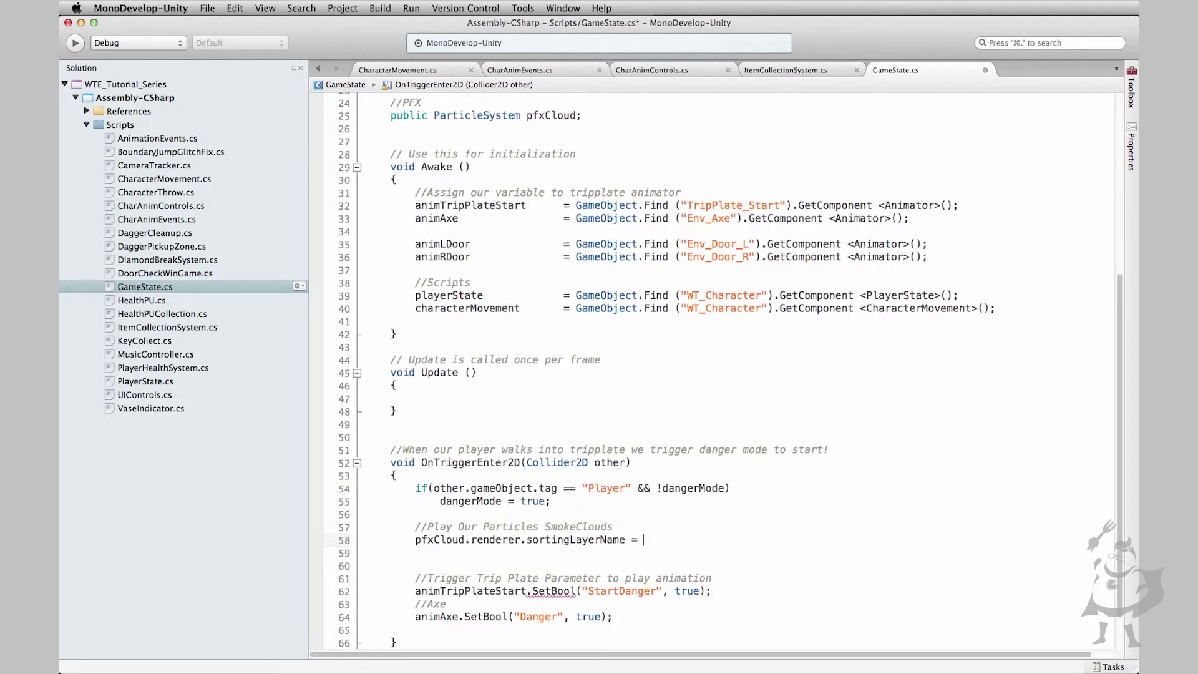
pyautogui.write('= "Props";')
pyautogui.press('Return')
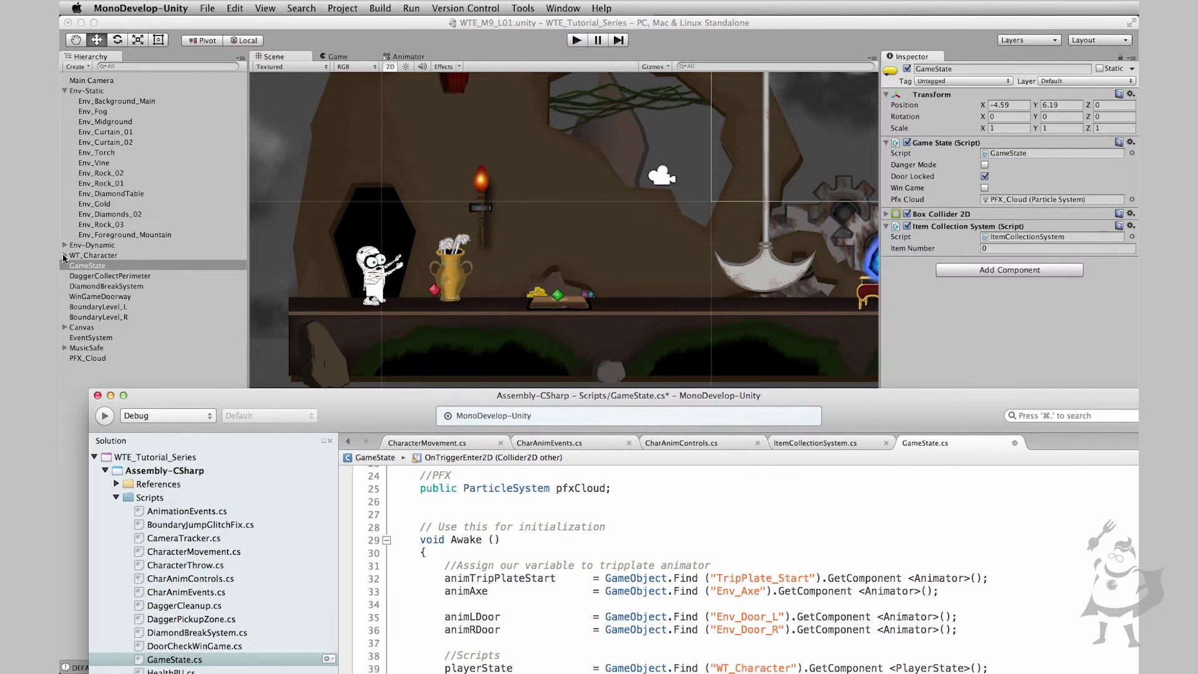
# Step: Switch to Unity and check the available sorting layers in WT_Sprite_Player's Sprite Renderer, keeping its current layer
pyautogui.click(904, 183)
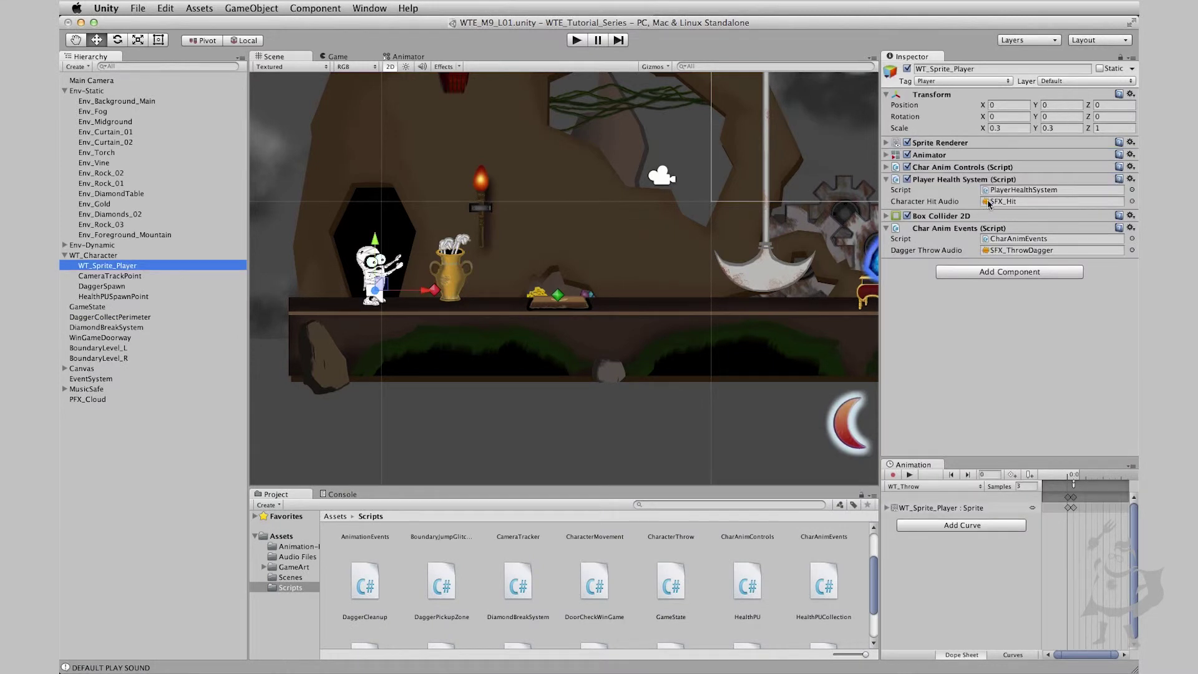
pyautogui.click(886, 142)
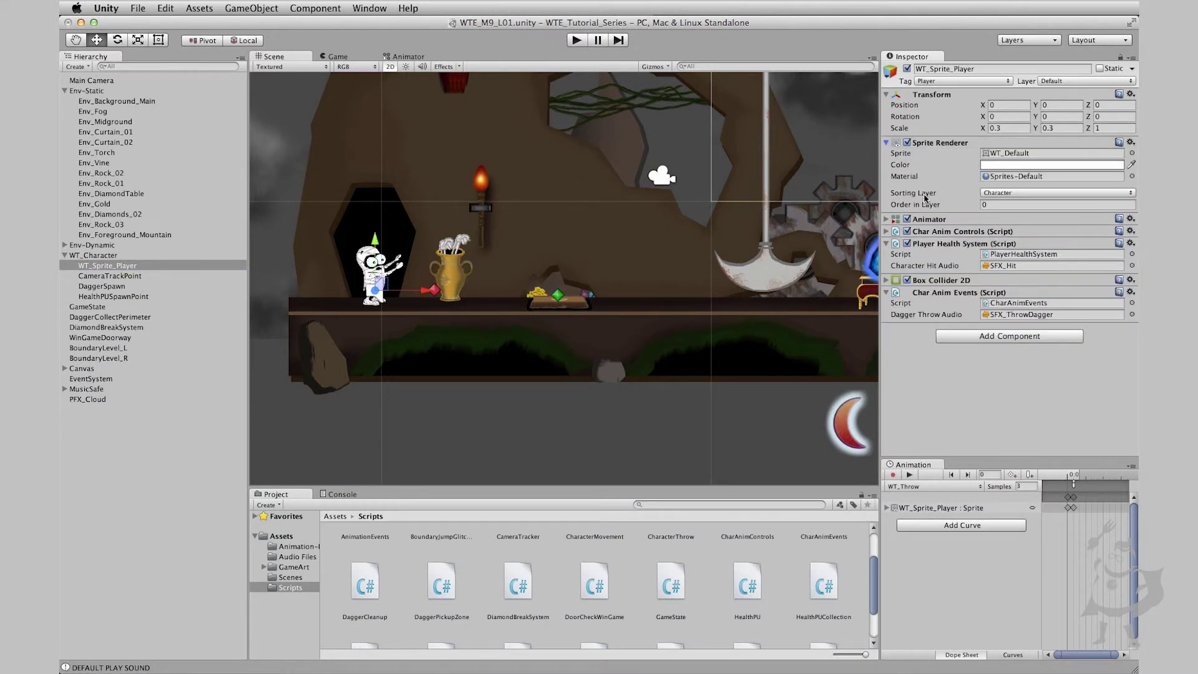
pyautogui.click(1009, 193)
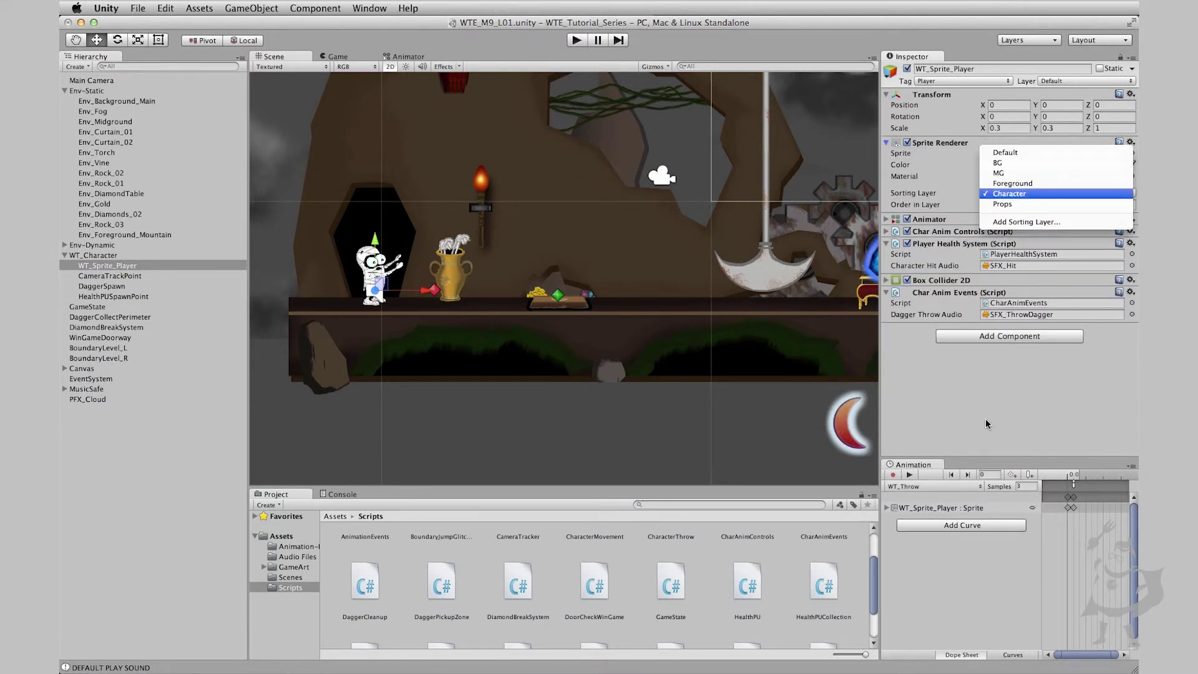
pyautogui.click(138, 78)
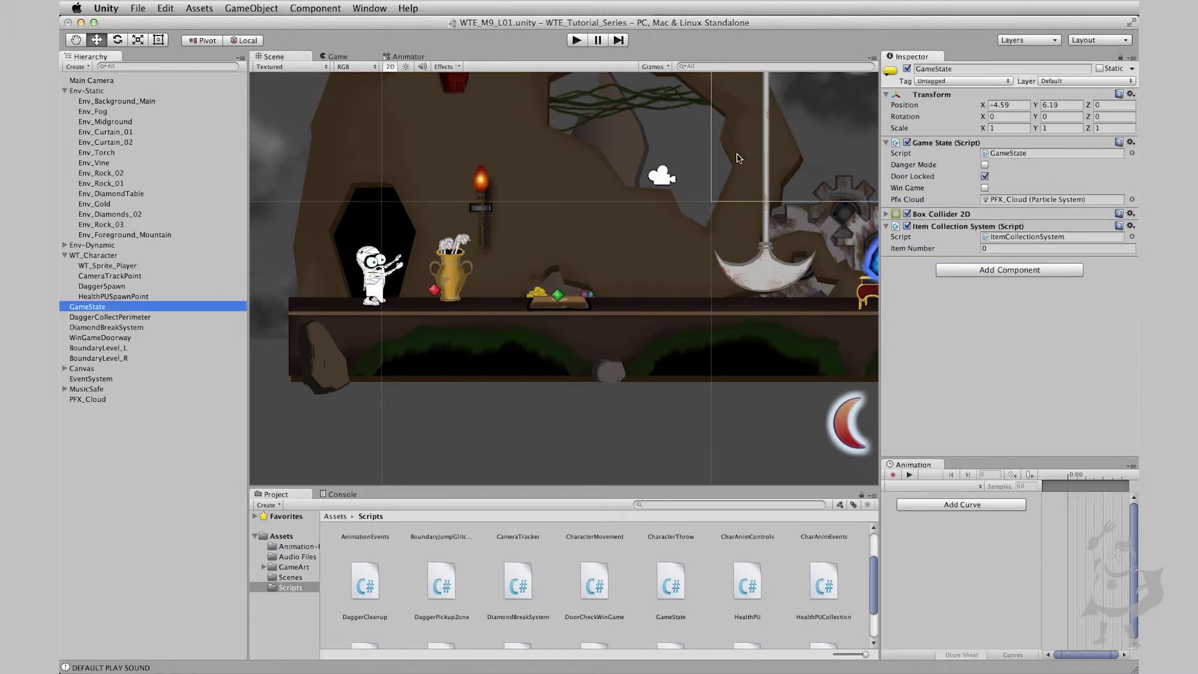
# Step: Return to the GameState script, add pfxCloud.Play (); below the sorting layer line and save the script
pyautogui.press('super+Tab')
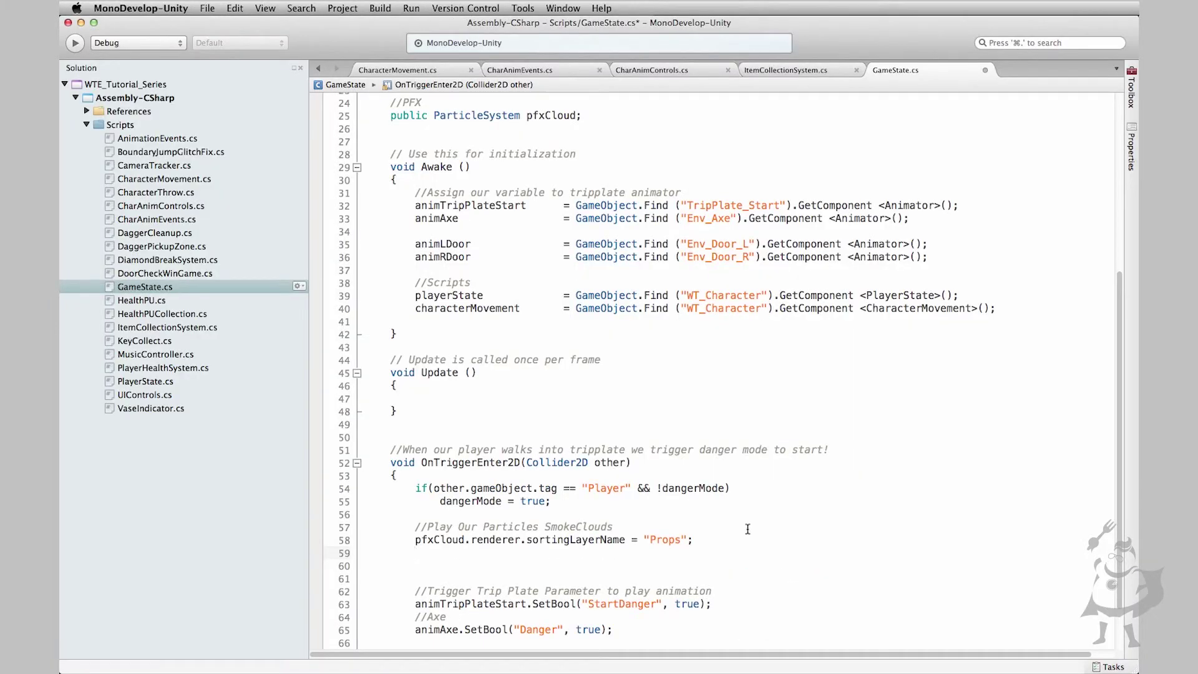
pyautogui.scroll(-3, 433, 487)
pyautogui.click(455, 511)
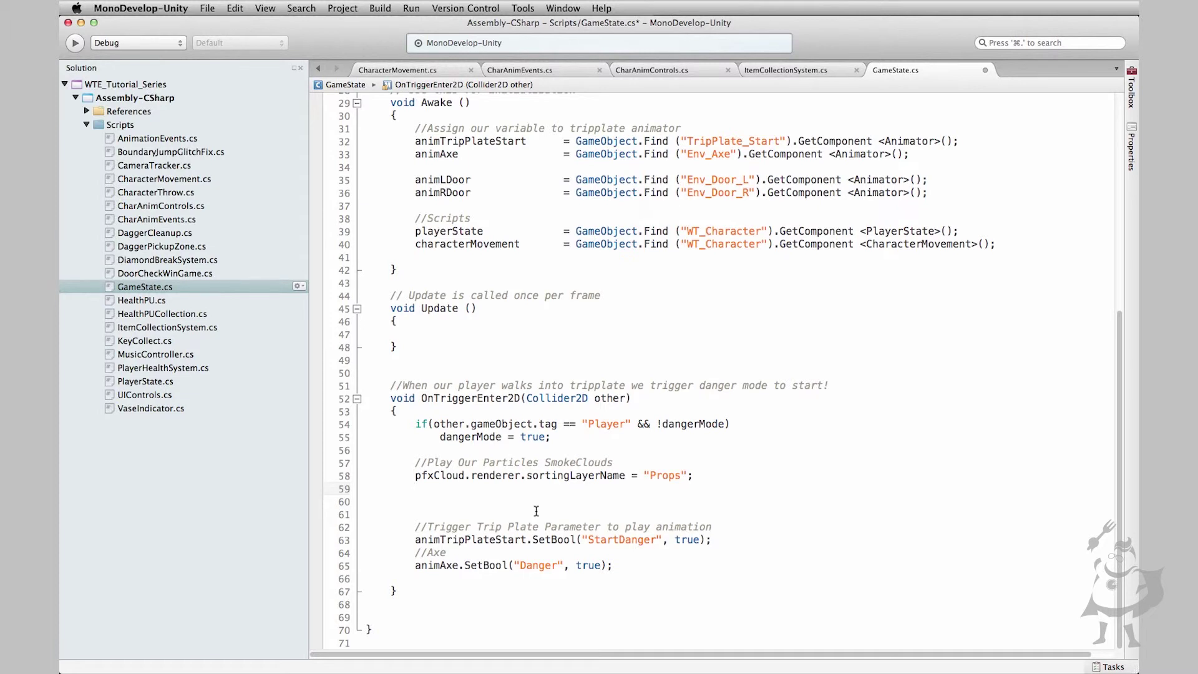
pyautogui.write('pfx')
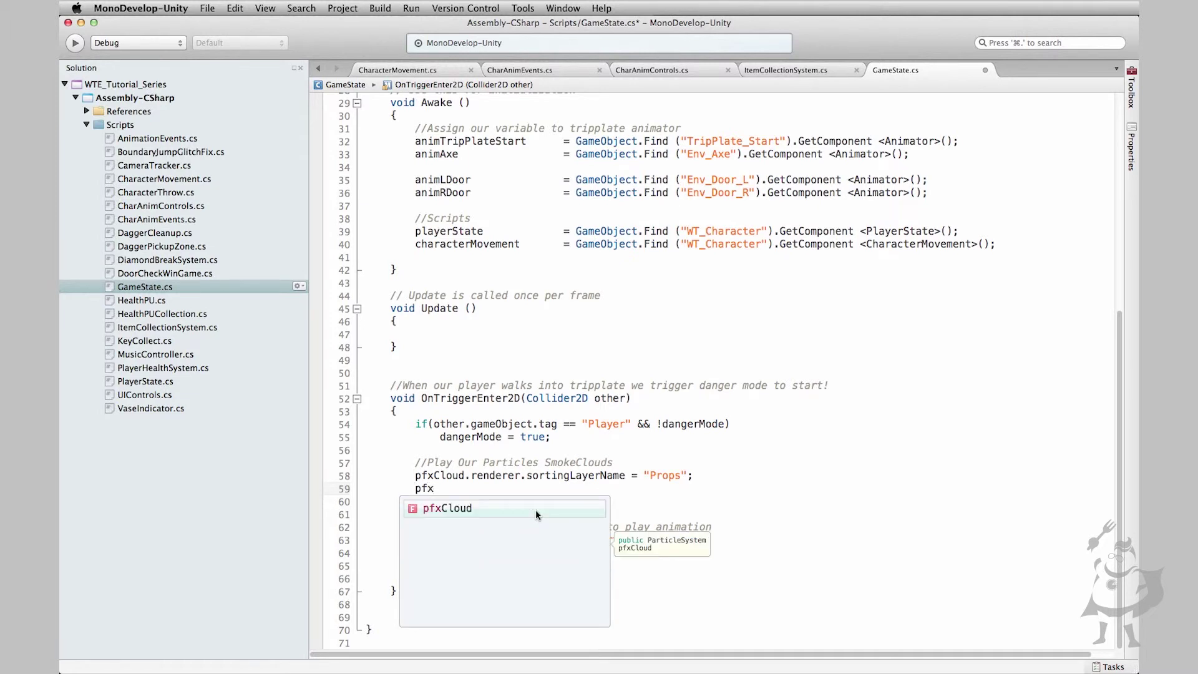
pyautogui.press('Return')
pyautogui.write('.Play')
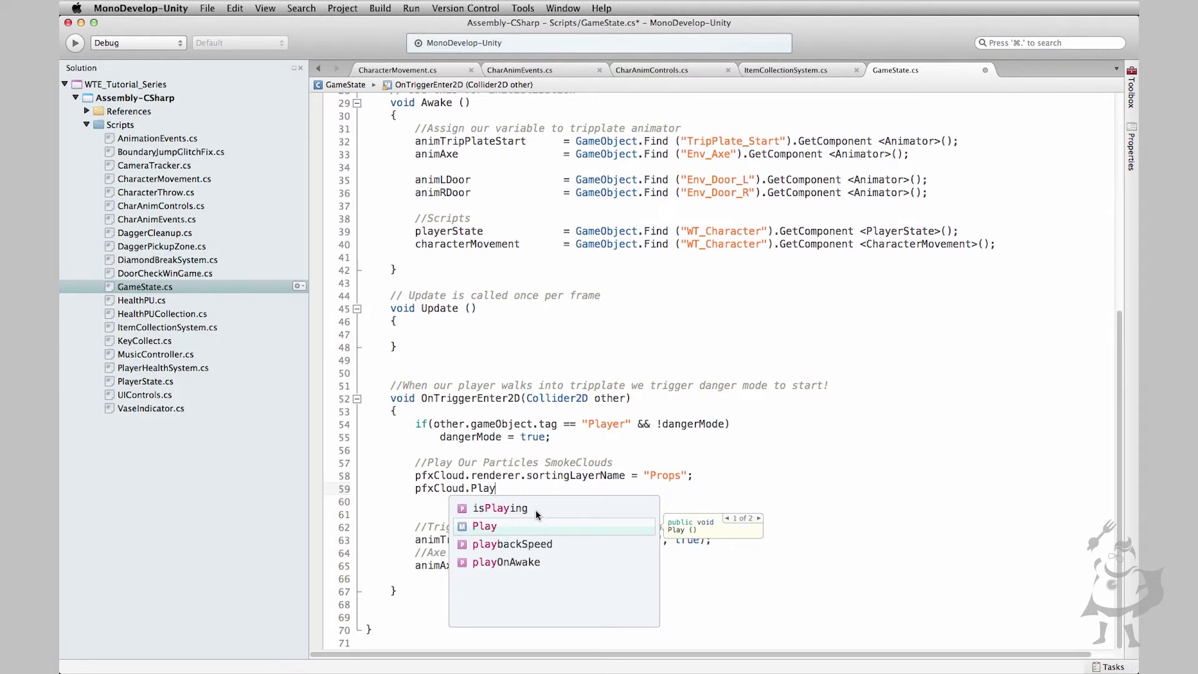
pyautogui.write(' ();')
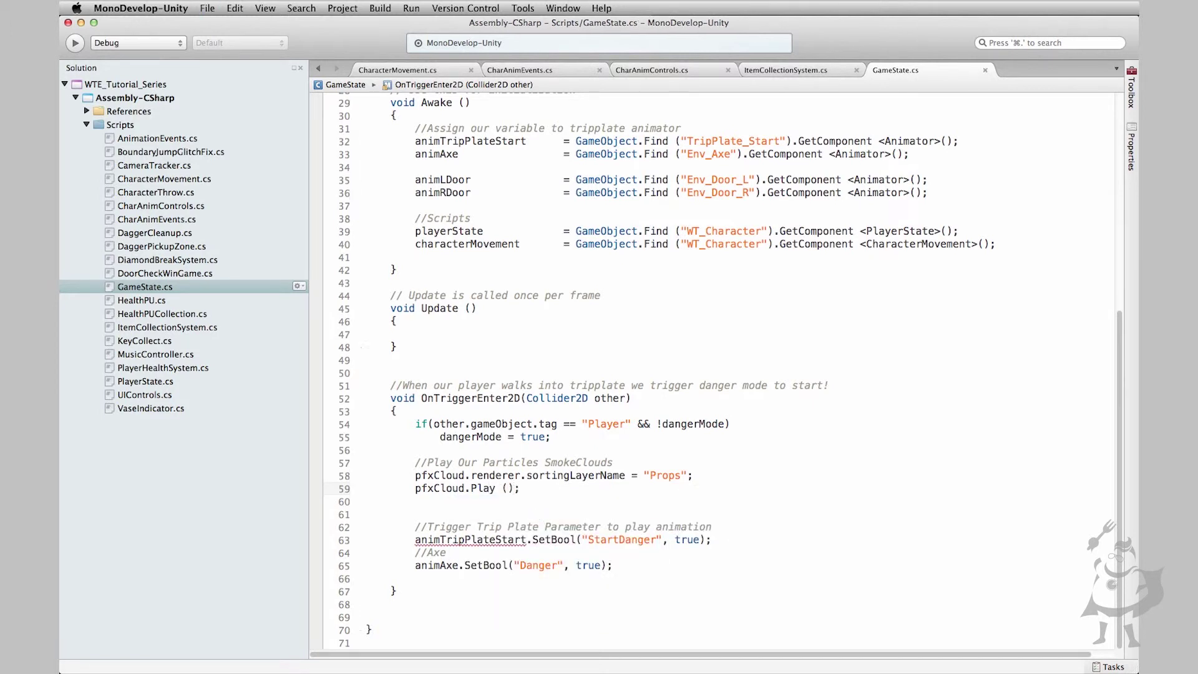
# Step: Add the comment //Set Sorting Layer above the pfxCloud.renderer.sortingLayerName line
pyautogui.press('Up')
pyautogui.press('Up')
pyautogui.press('super+Right')
pyautogui.press('Return')
pyautogui.write('//')
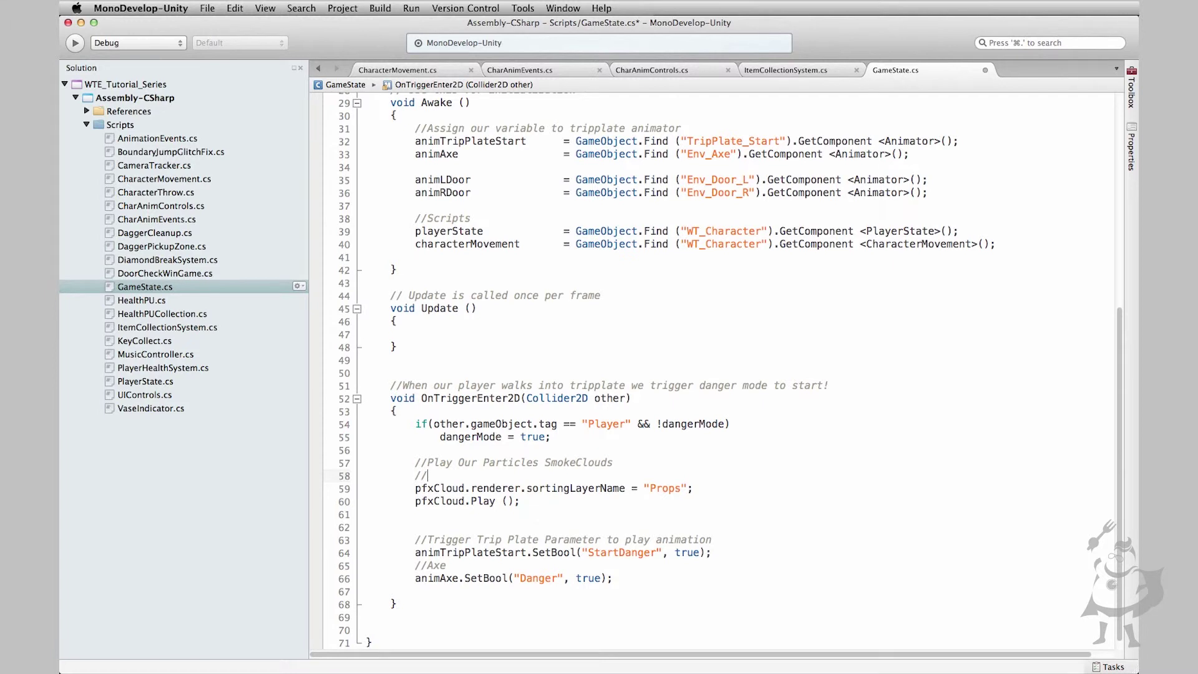
pyautogui.write('Set Sorting')
pyautogui.write(' KLay')
pyautogui.press('BackSpace')
pyautogui.press('BackSpace')
pyautogui.press('BackSpace')
pyautogui.press('BackSpace')
pyautogui.write('Laye')
# Step: Add the comment //Playback Particles above the pfxCloud.Play (); line and save the GameState script
pyautogui.click(415, 513)
pyautogui.press('Return')
pyautogui.press('Up')
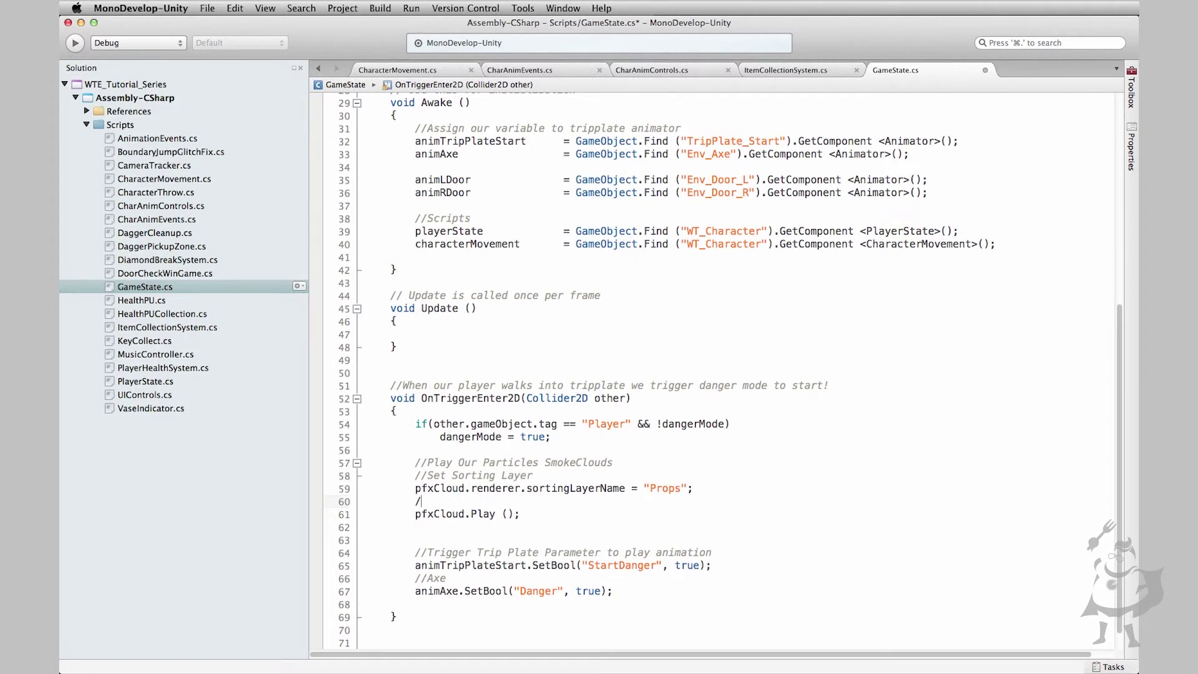
pyautogui.write('//Playback Particles')
pyautogui.press('super+s')
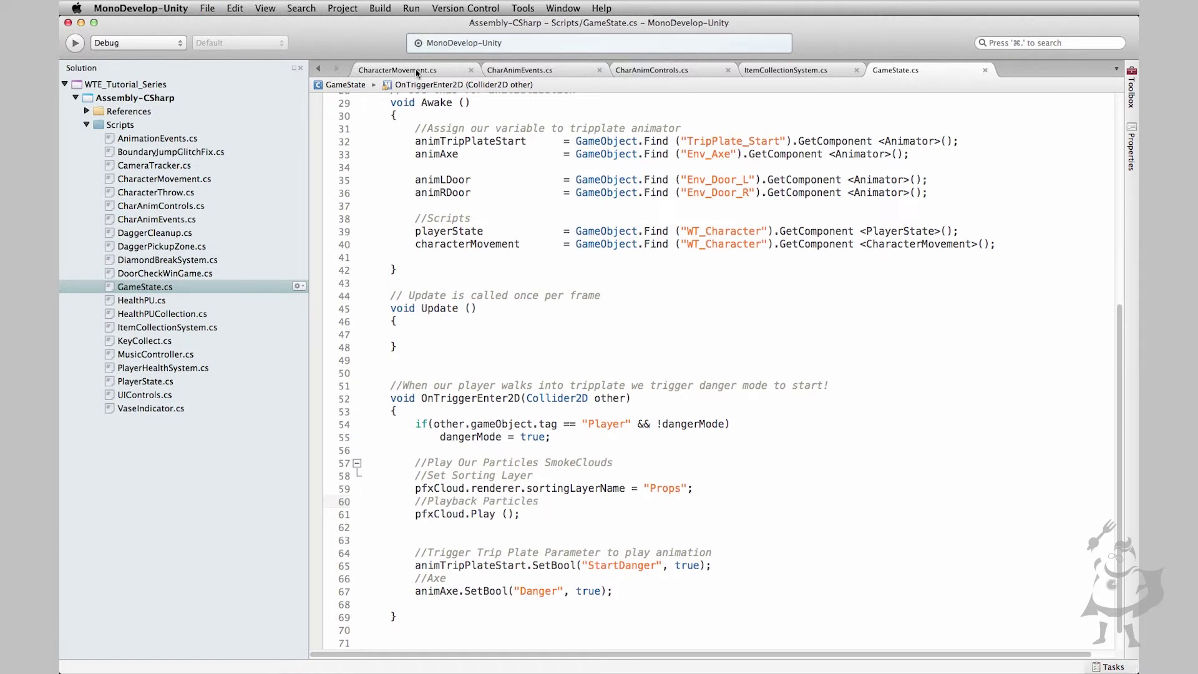
# Step: Close the CharacterMovement, CharAnimEvents, CharAnimControls and ItemCollectionSystem scripts, keeping only GameState.cs open
pyautogui.click(417, 73)
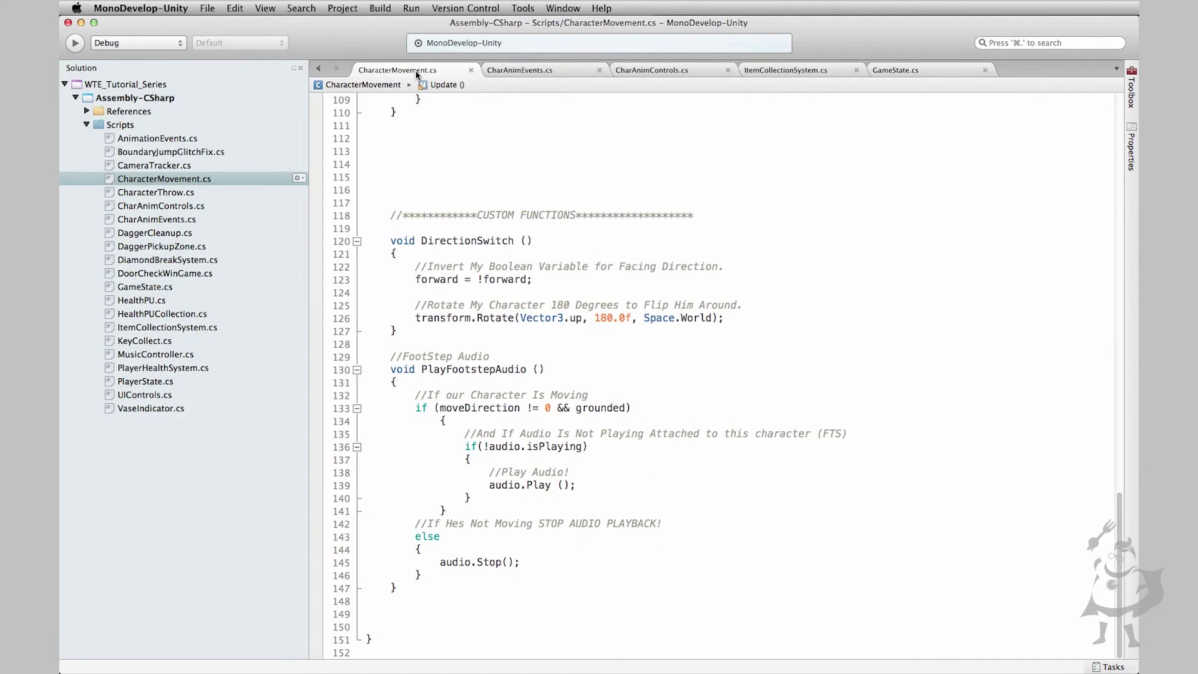
pyautogui.press('super+w')
pyautogui.click(417, 73)
pyautogui.press('super+w')
pyautogui.click(416, 73)
pyautogui.press('super+w')
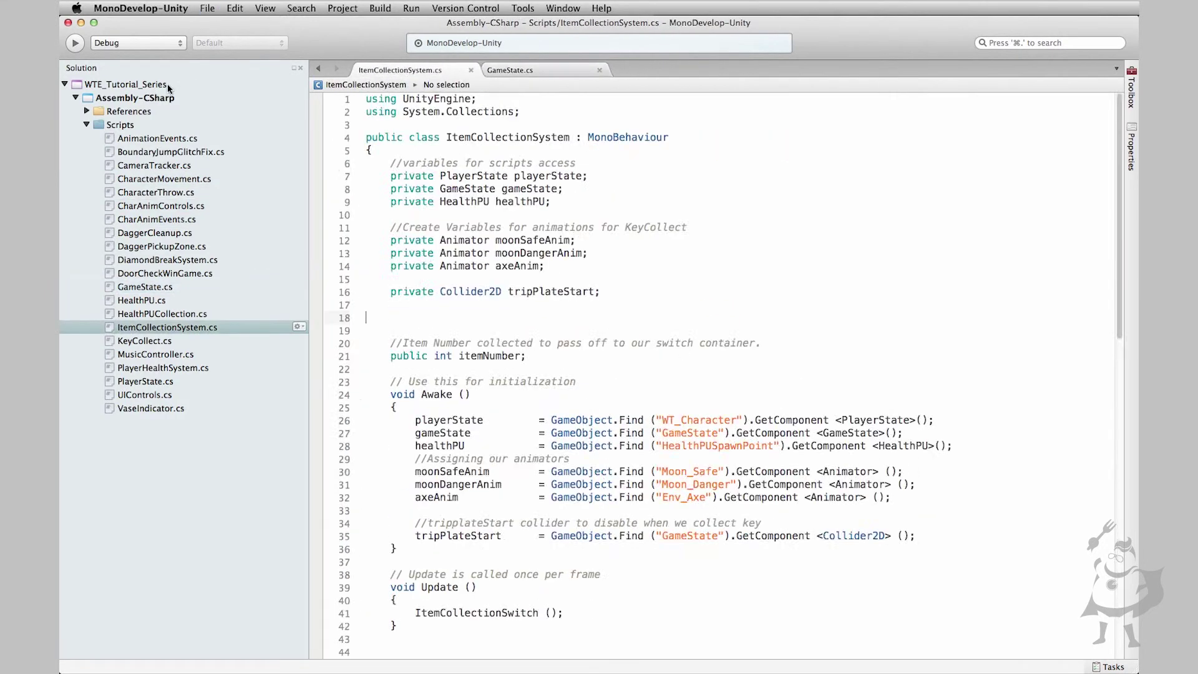
pyautogui.press('super+w')
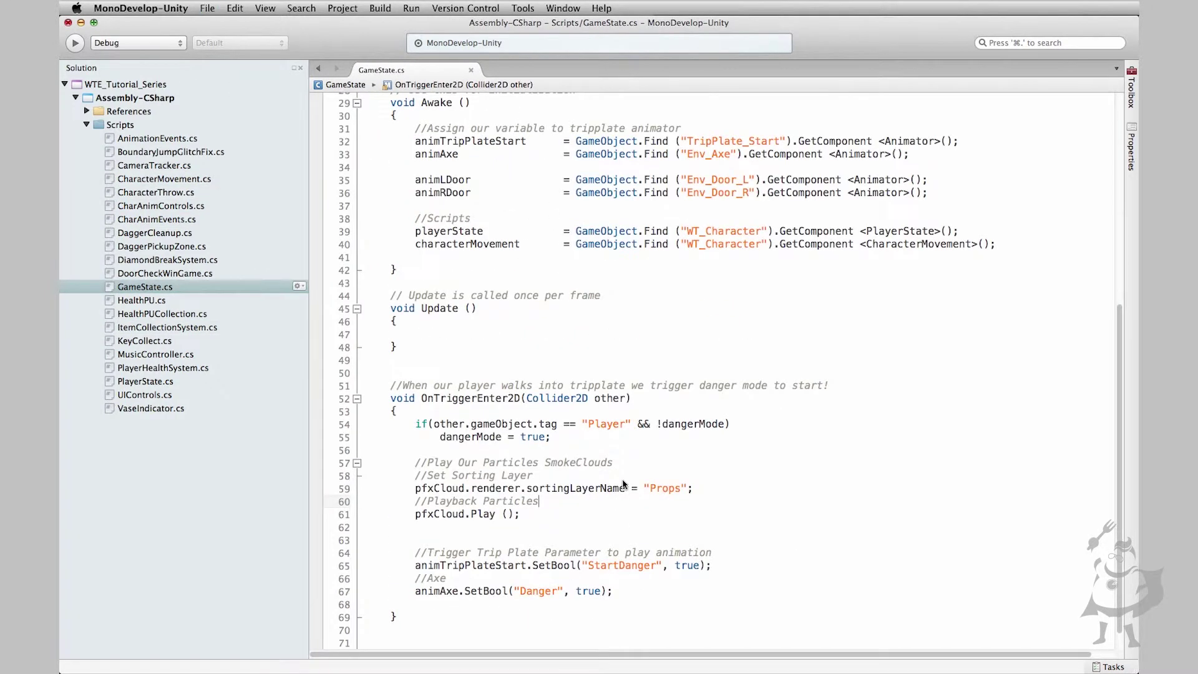
# Step: Return to Unity, play the level and walk the character back and forth over the trip plate to test the smoke cloud
pyautogui.press('super+Tab')
pyautogui.moveTo(687, 337); pyautogui.dragTo(653, 457, button='middle')
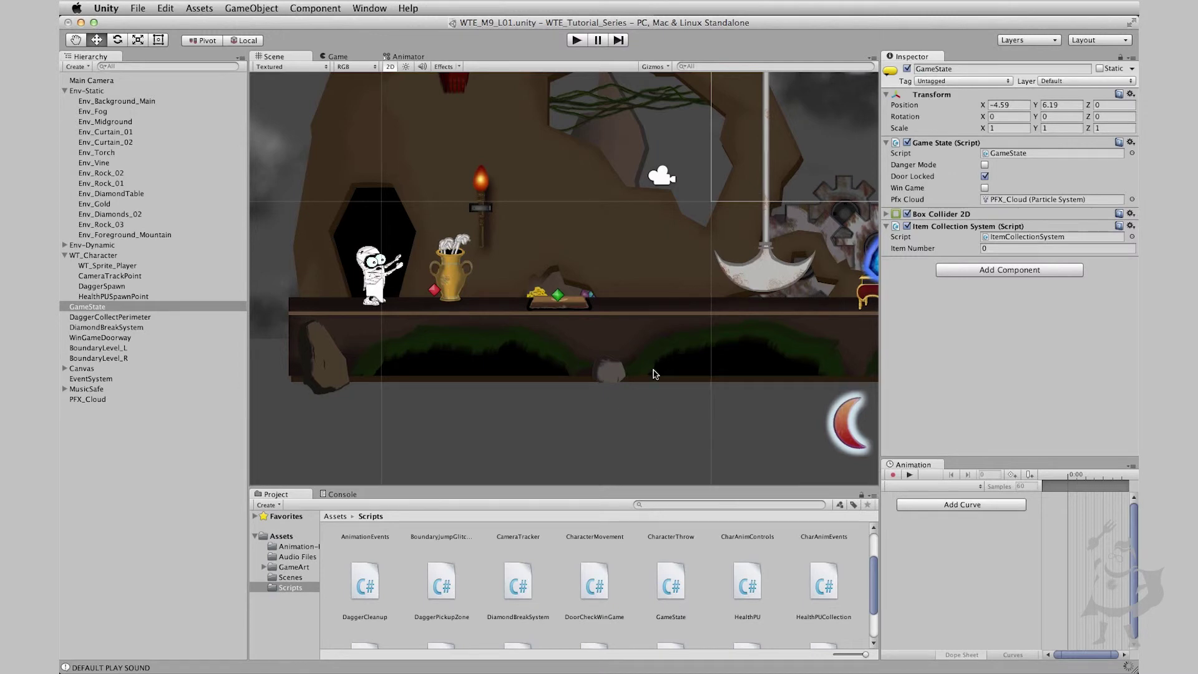
pyautogui.moveTo(577, 39); pyautogui.dragTo(574, 7, button='middle')
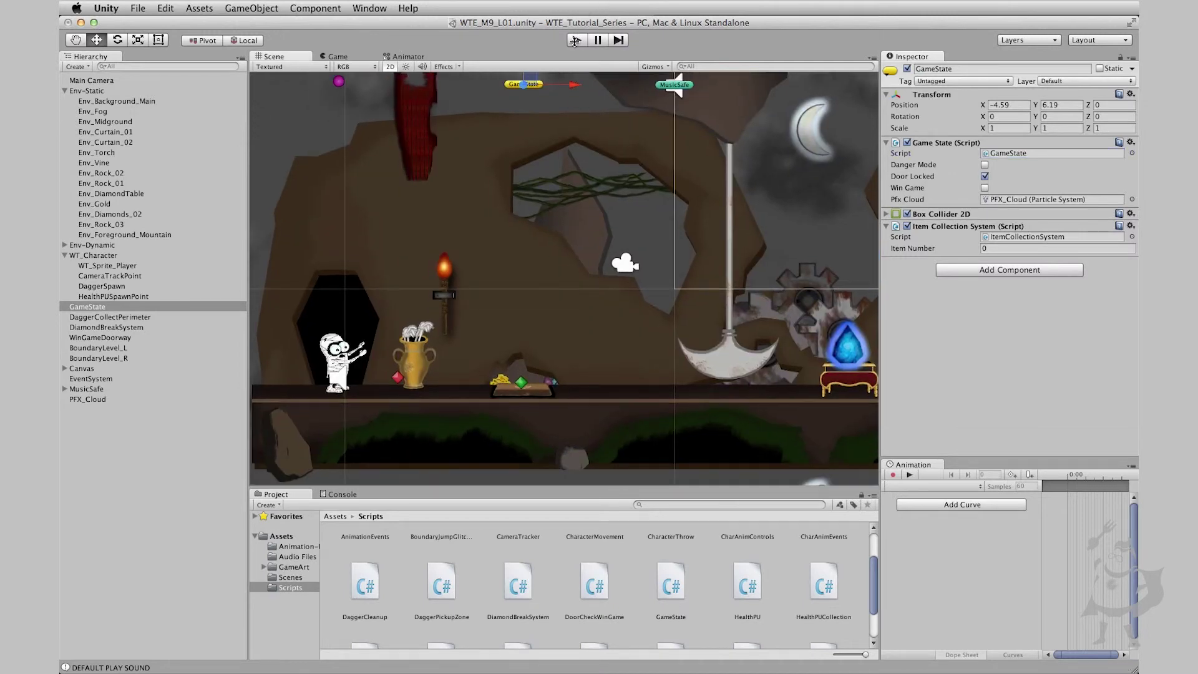
pyautogui.press('super+p')
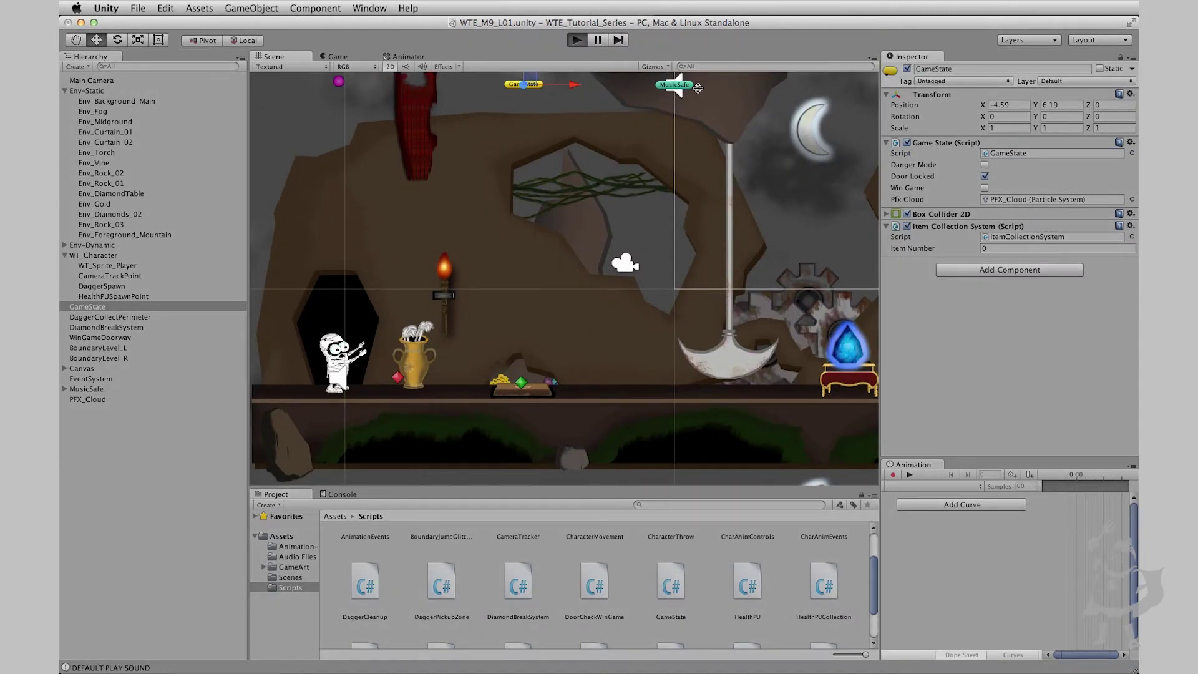
pyautogui.press('Right')
pyautogui.press('Right')
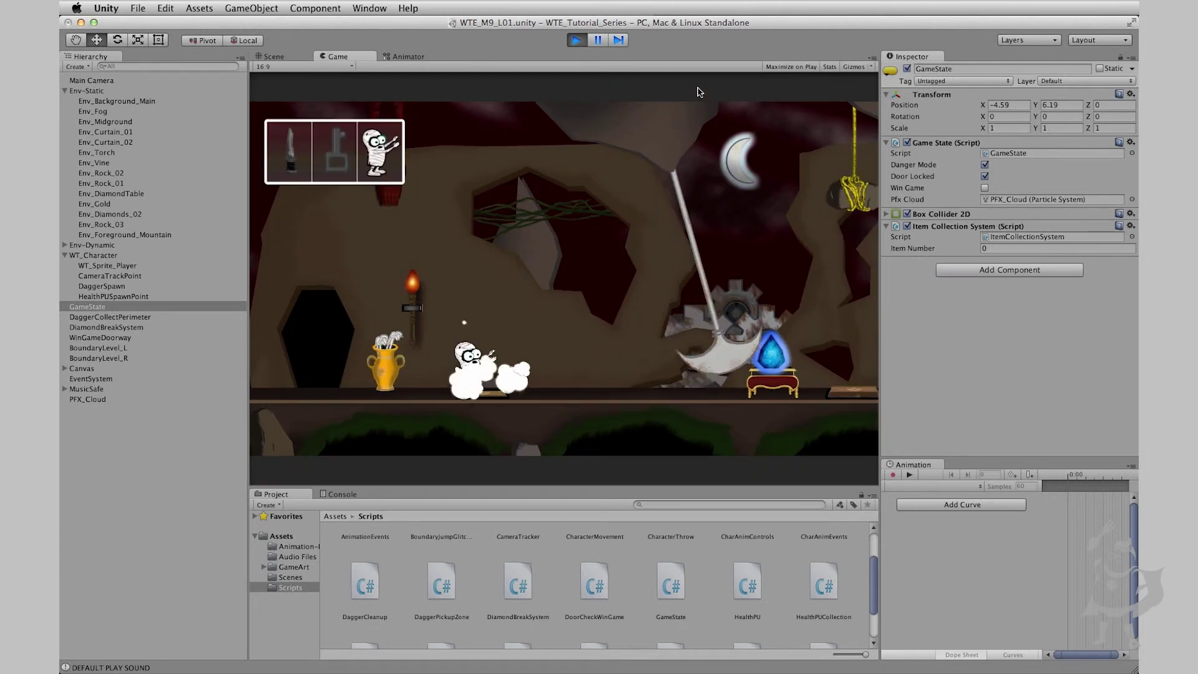
pyautogui.press('Right')
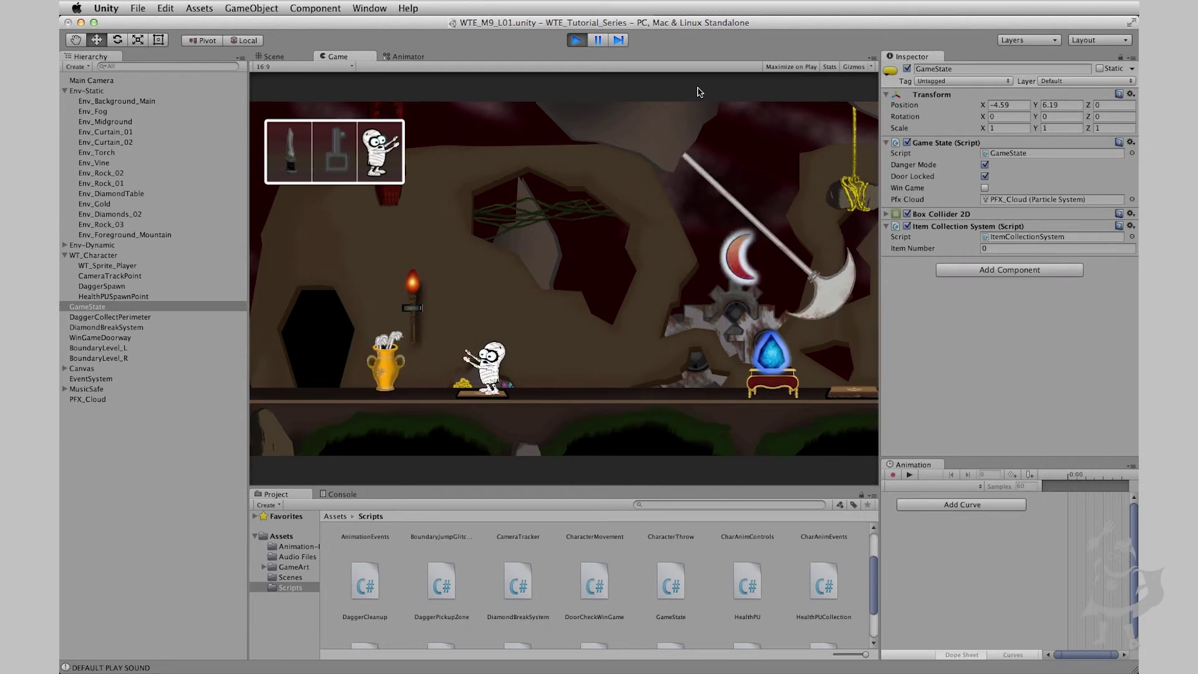
pyautogui.press('Left')
pyautogui.press('Right')
pyautogui.press('Right')
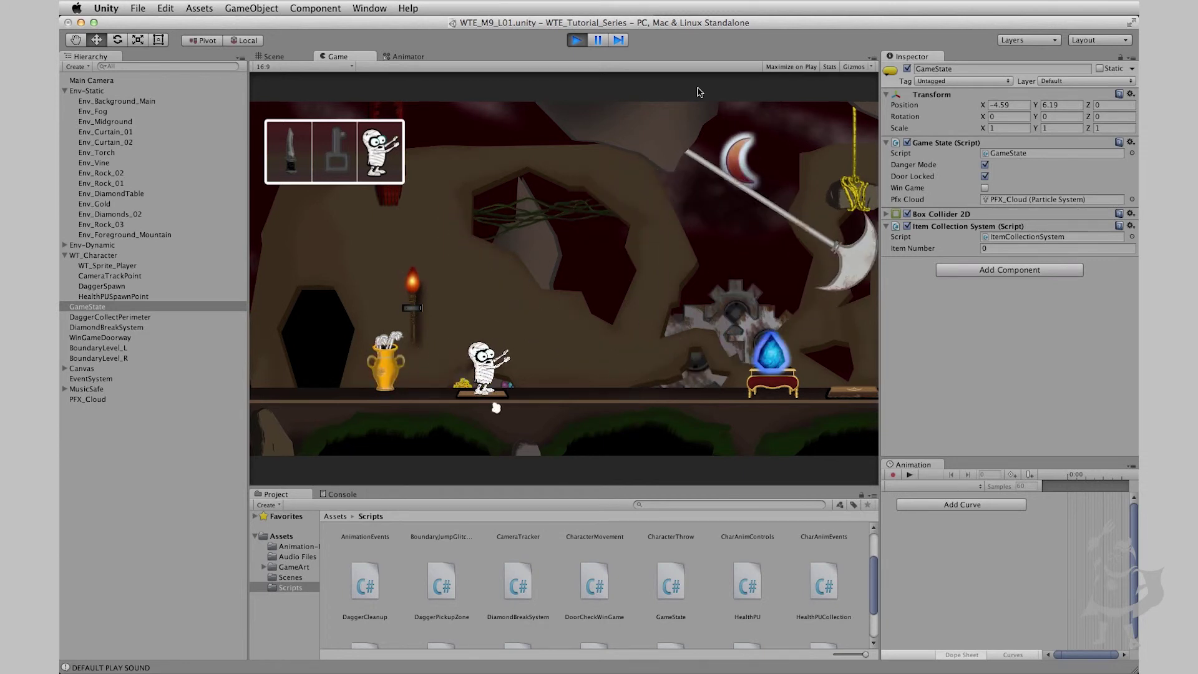
# Step: Walk the character off the trip plate back to the golden vase and stop the play test
pyautogui.press('Left')
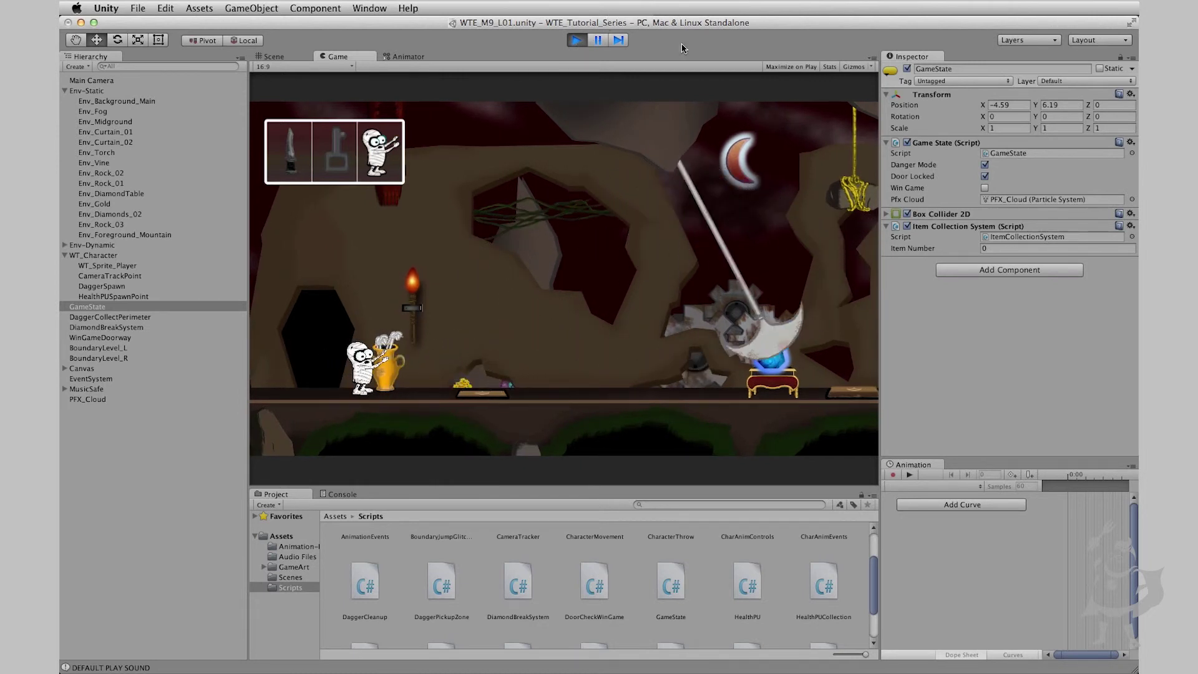
pyautogui.click(577, 40)
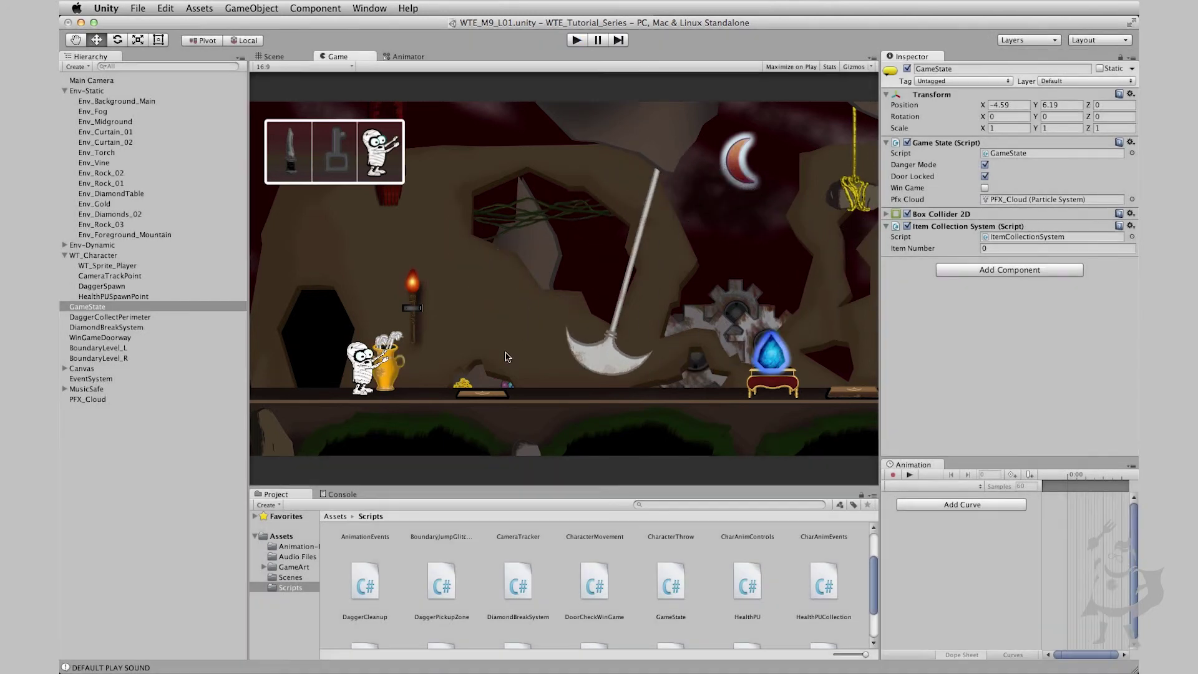
pyautogui.click(428, 253)
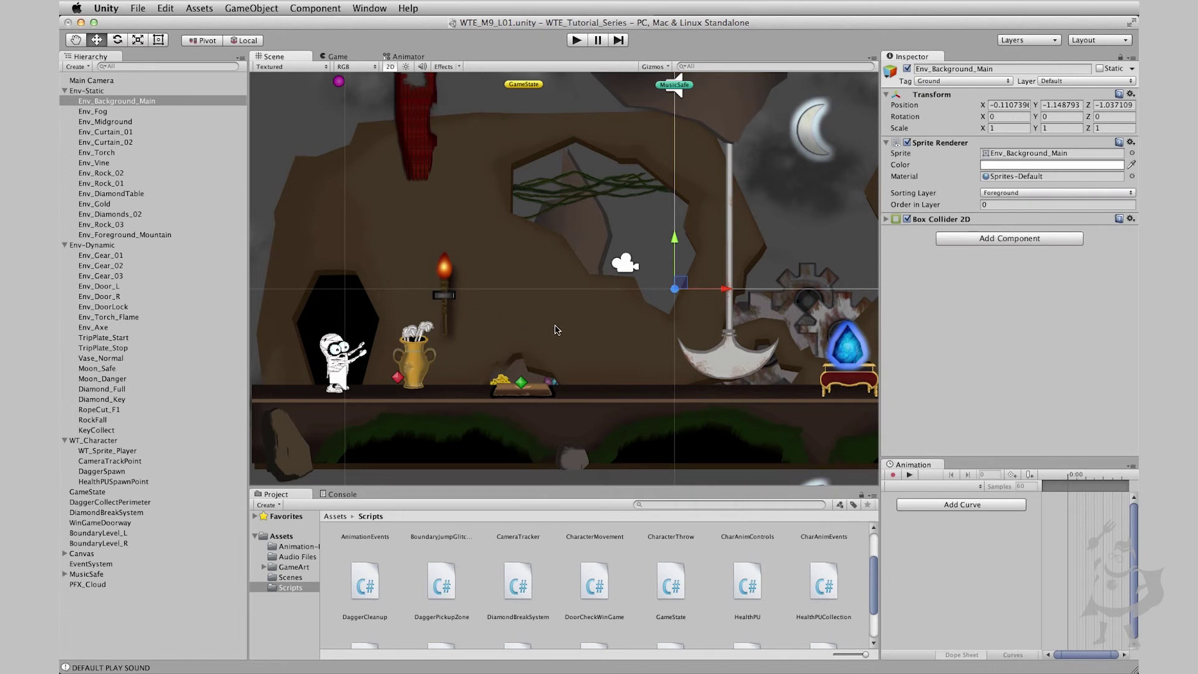
pyautogui.scroll(-5, 652, 325)
pyautogui.moveTo(653, 325); pyautogui.dragTo(650, 325, button='middle')
pyautogui.keyDown('alt'); pyautogui.moveTo(650, 325); pyautogui.dragTo(455, 325); pyautogui.keyUp('alt')
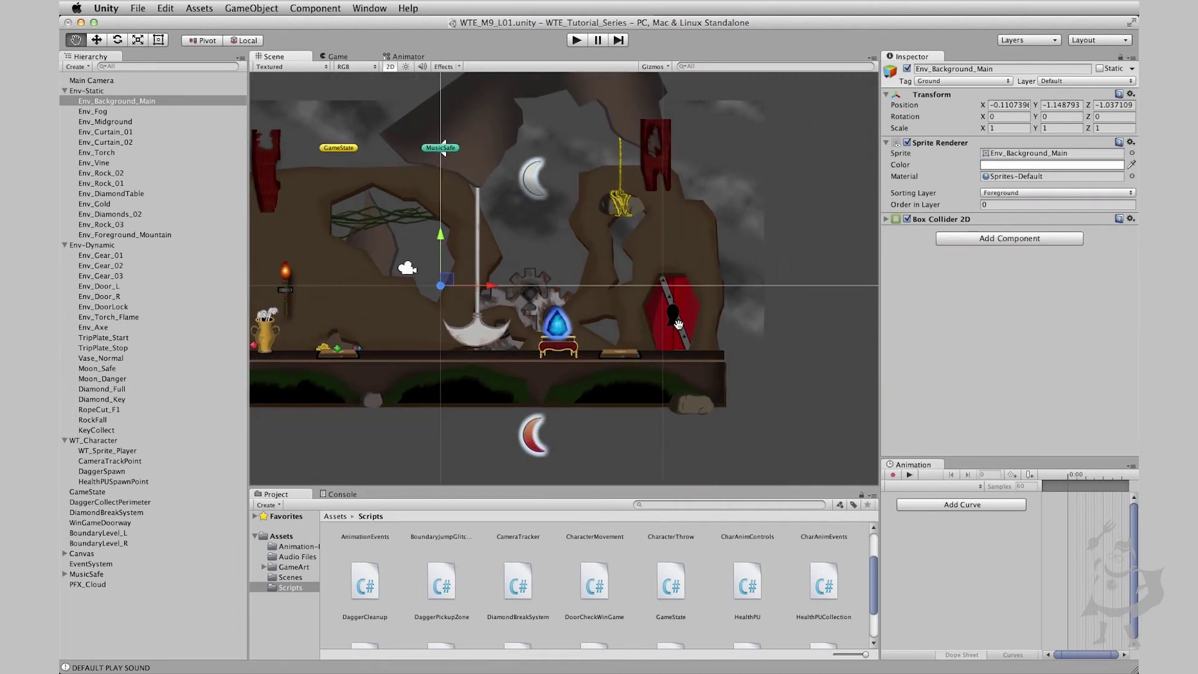
pyautogui.keyDown('alt'); pyautogui.moveTo(282, 330); pyautogui.dragTo(478, 351); pyautogui.keyUp('alt')
pyautogui.keyDown('alt'); pyautogui.moveTo(626, 294); pyautogui.dragTo(558, 294); pyautogui.keyUp('alt')
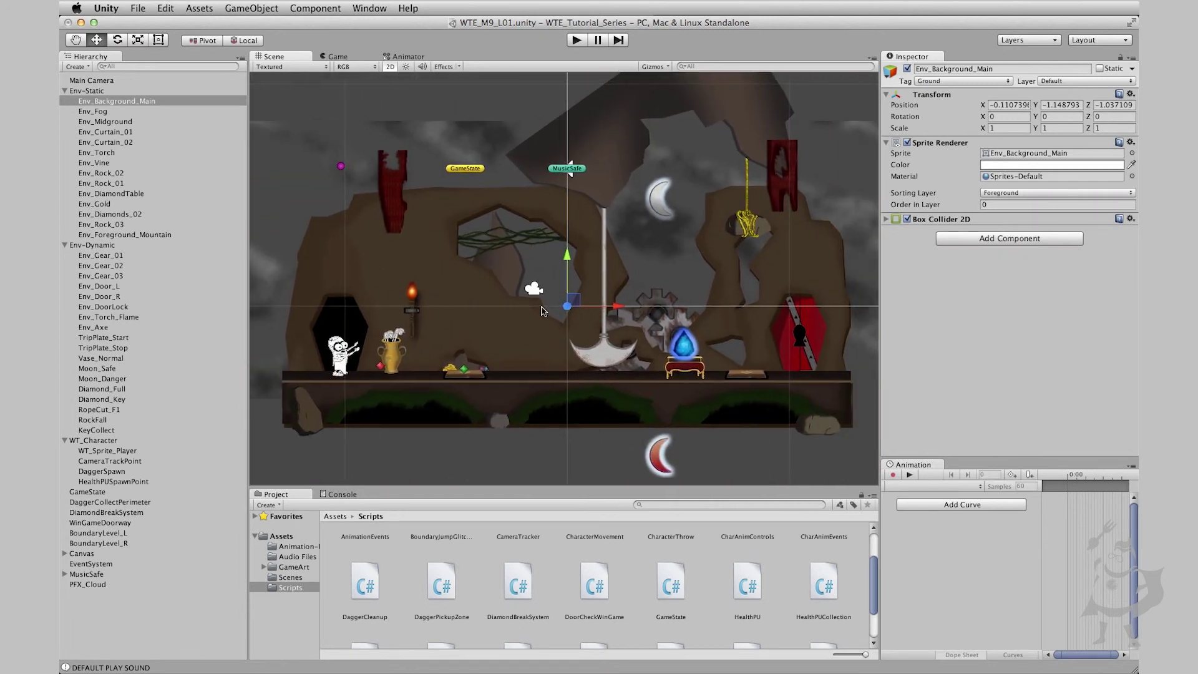
pyautogui.moveTo(430, 395); pyautogui.dragTo(394, 432, button='middle')
pyautogui.moveTo(444, 392); pyautogui.dragTo(530, 332, button='middle')
pyautogui.scroll(5, 529, 332)
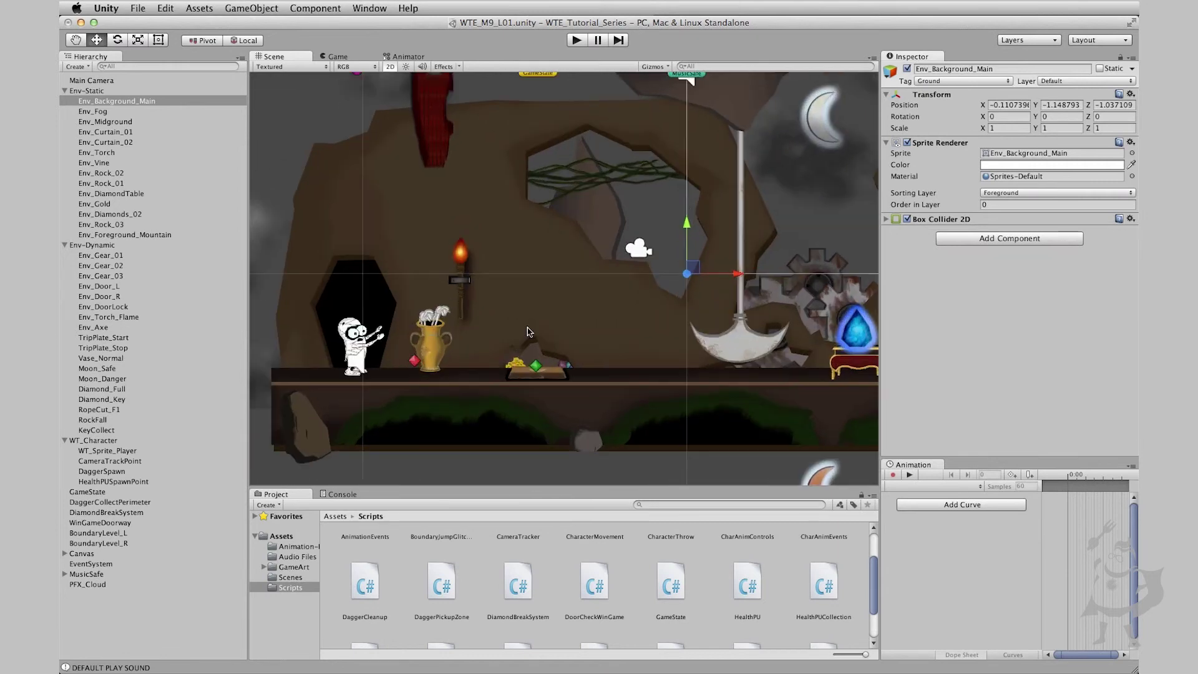
pyautogui.scroll(-4, 529, 332)
pyautogui.scroll(4, 454, 368)
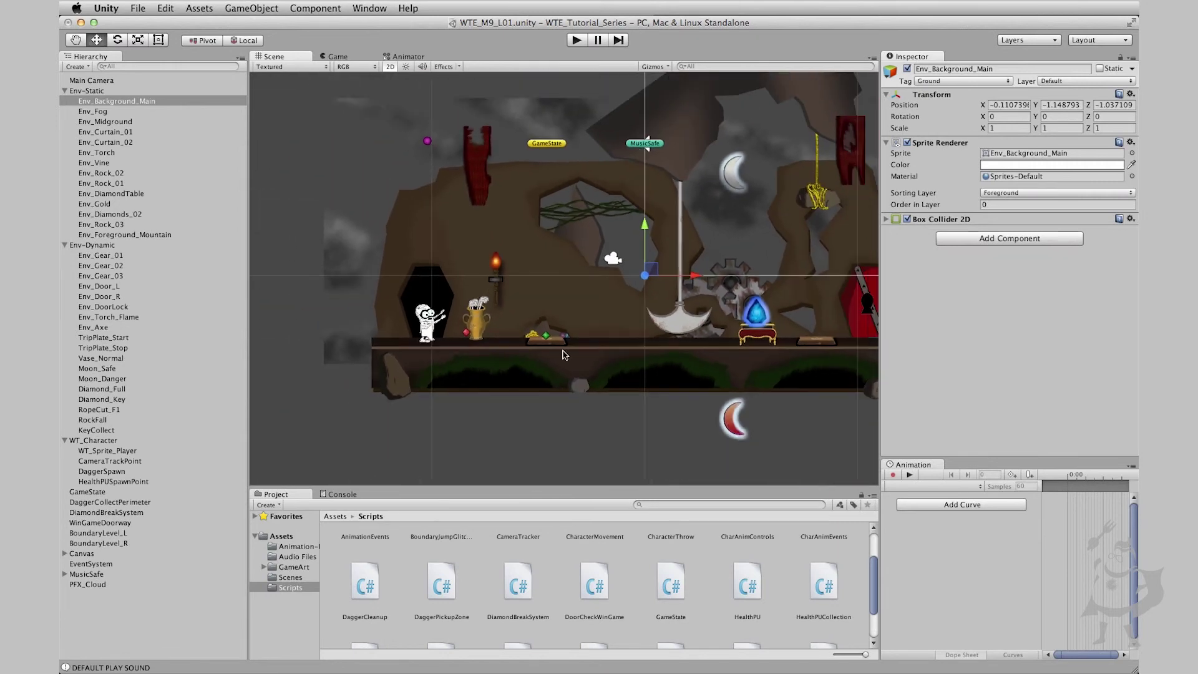
pyautogui.scroll(2, 574, 274)
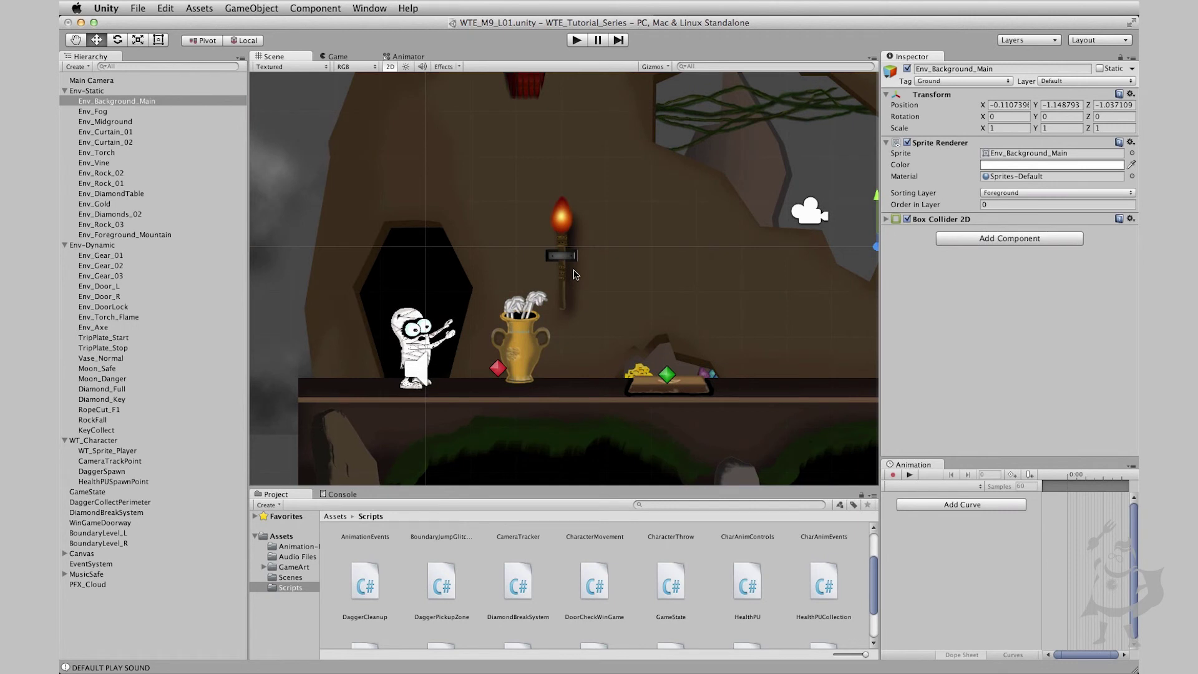
pyautogui.moveTo(574, 270); pyautogui.dragTo(497, 189, button='middle')
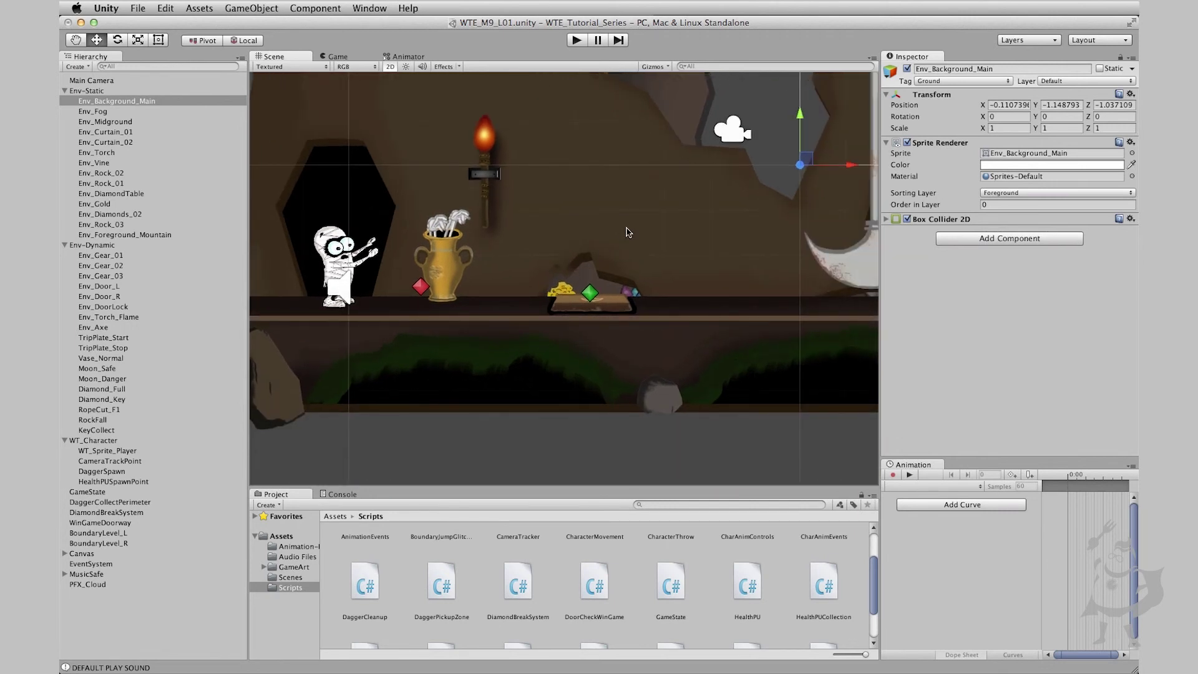
pyautogui.scroll(-4, 605, 302)
pyautogui.scroll(3, 605, 302)
pyautogui.moveTo(656, 248); pyautogui.dragTo(624, 314, button='middle')
pyautogui.scroll(-2, 624, 314)
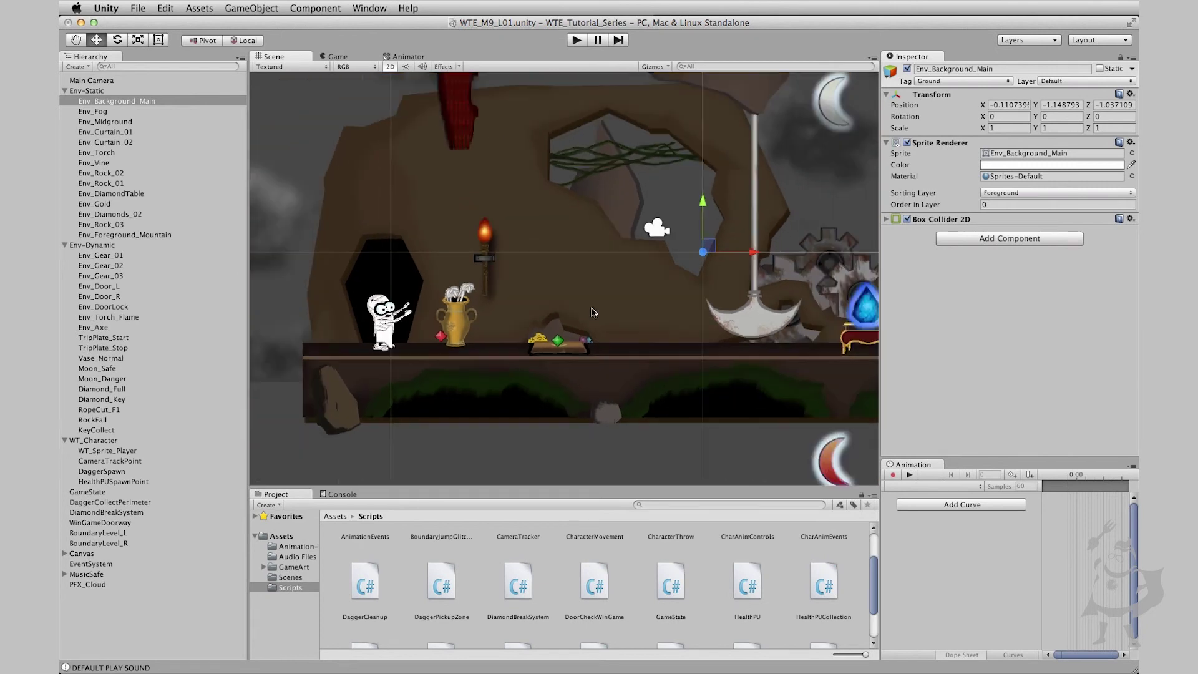
pyautogui.scroll(2, 592, 312)
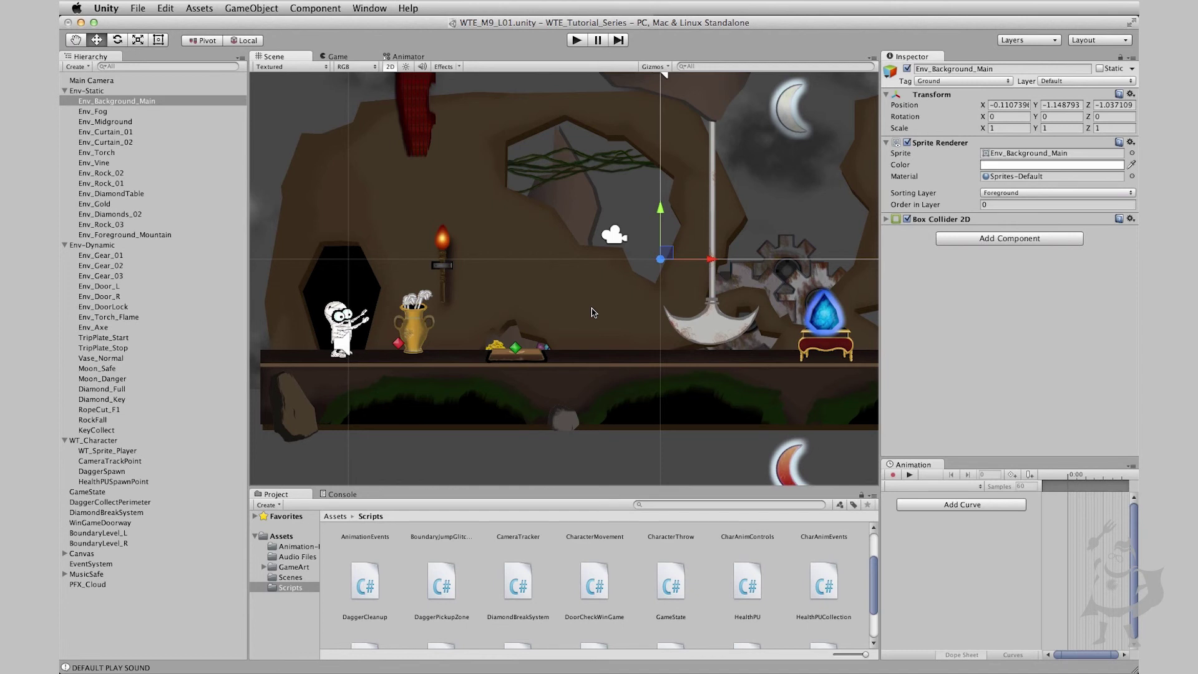
pyautogui.scroll(-1, 590, 303)
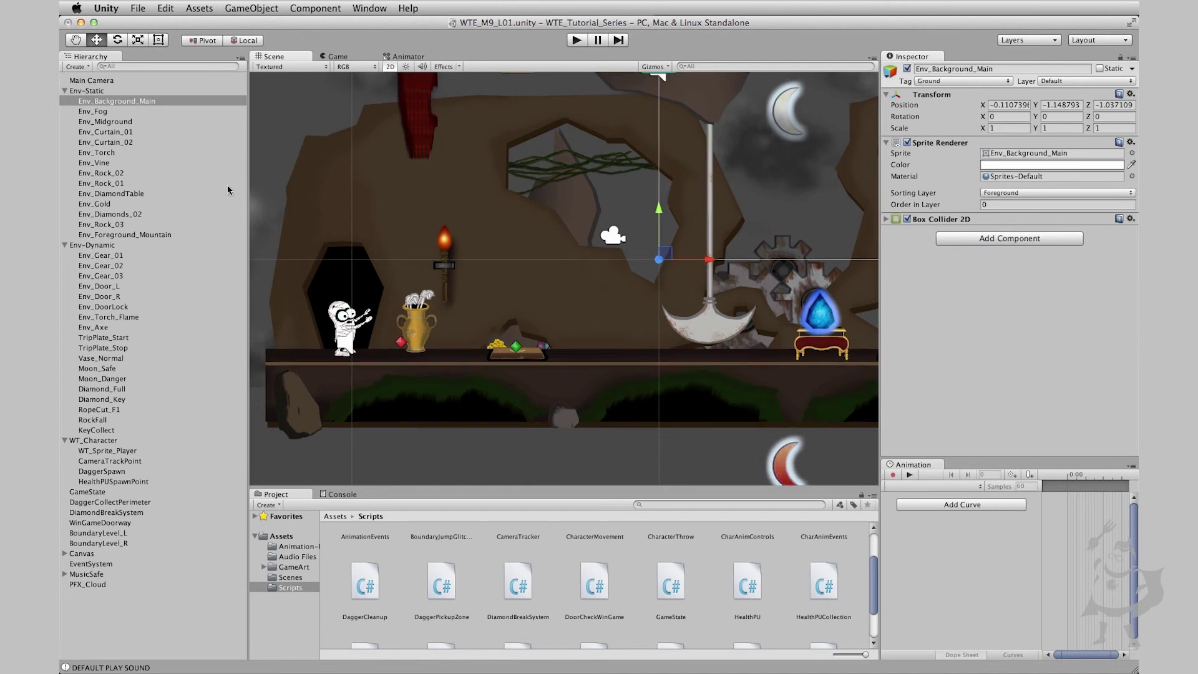
pyautogui.press('q')
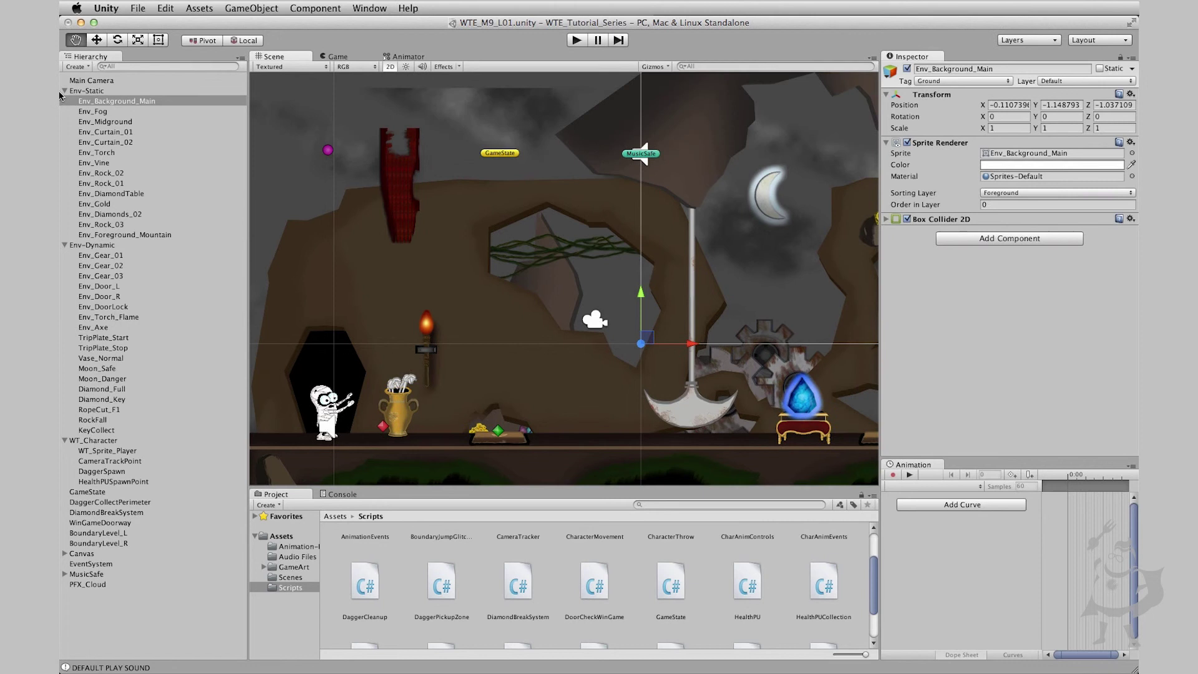
pyautogui.press('w')
# Step: Collapse the Env-Static, Env-Dynamic and WT_Character groups in the scene hierarchy
pyautogui.click(65, 91)
pyautogui.click(65, 101)
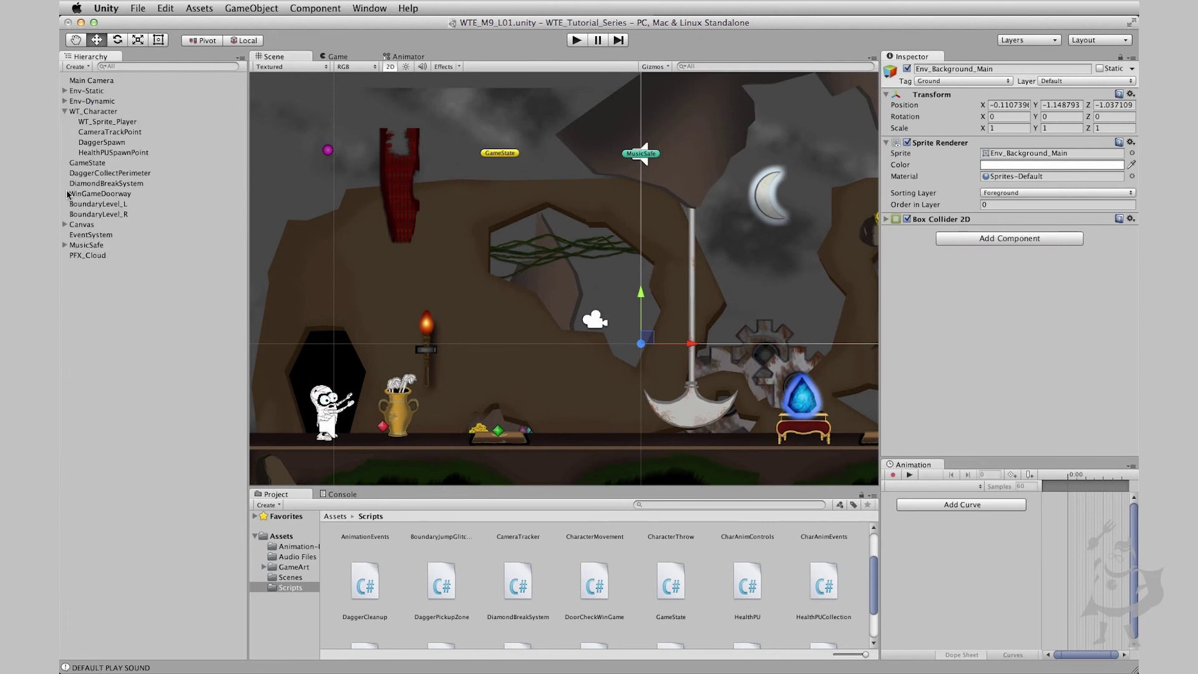
pyautogui.click(65, 112)
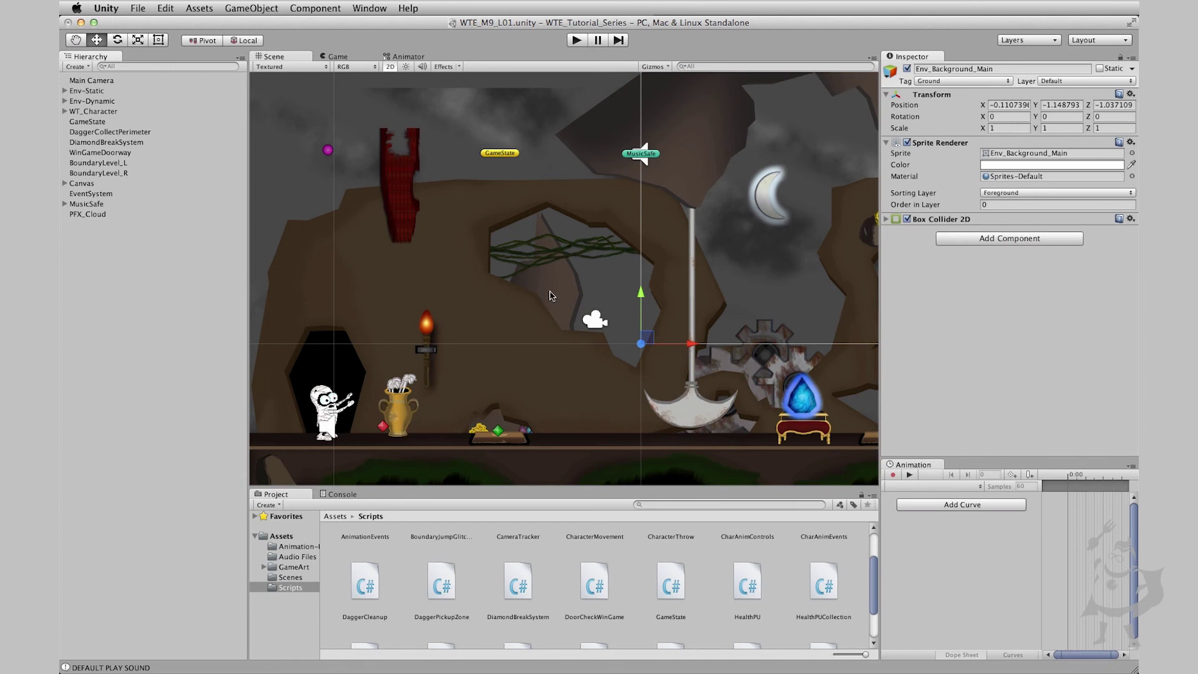
pyautogui.press('q')
pyautogui.moveTo(710, 299); pyautogui.dragTo(752, 263, button='middle')
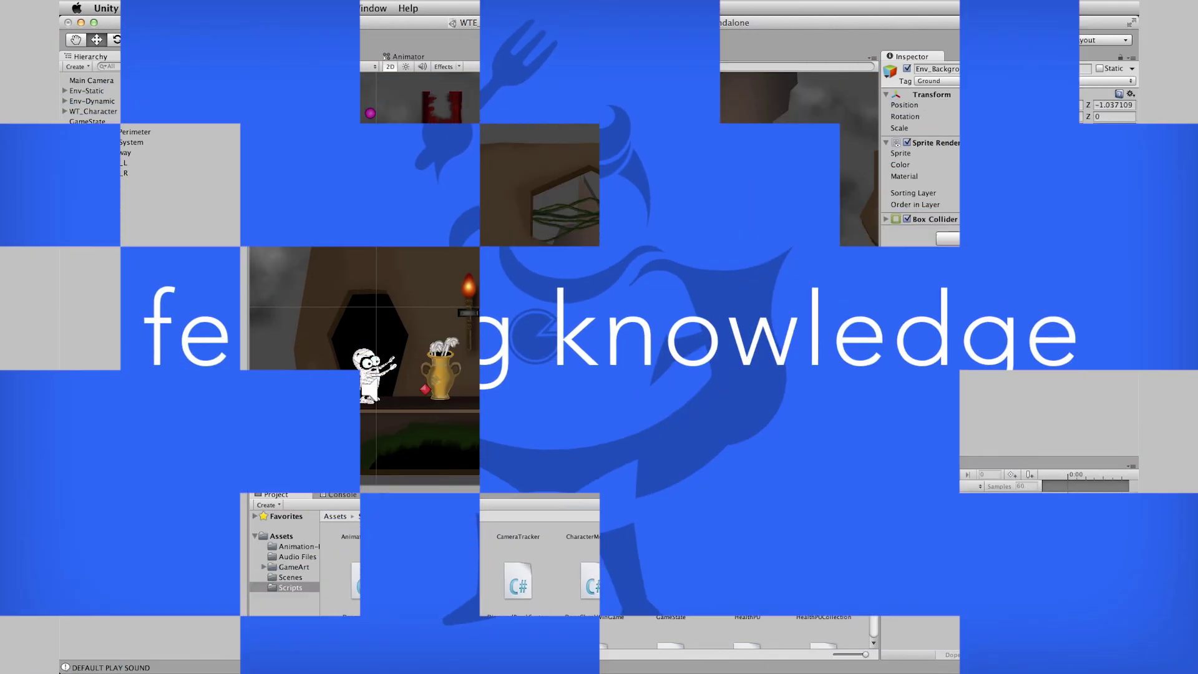